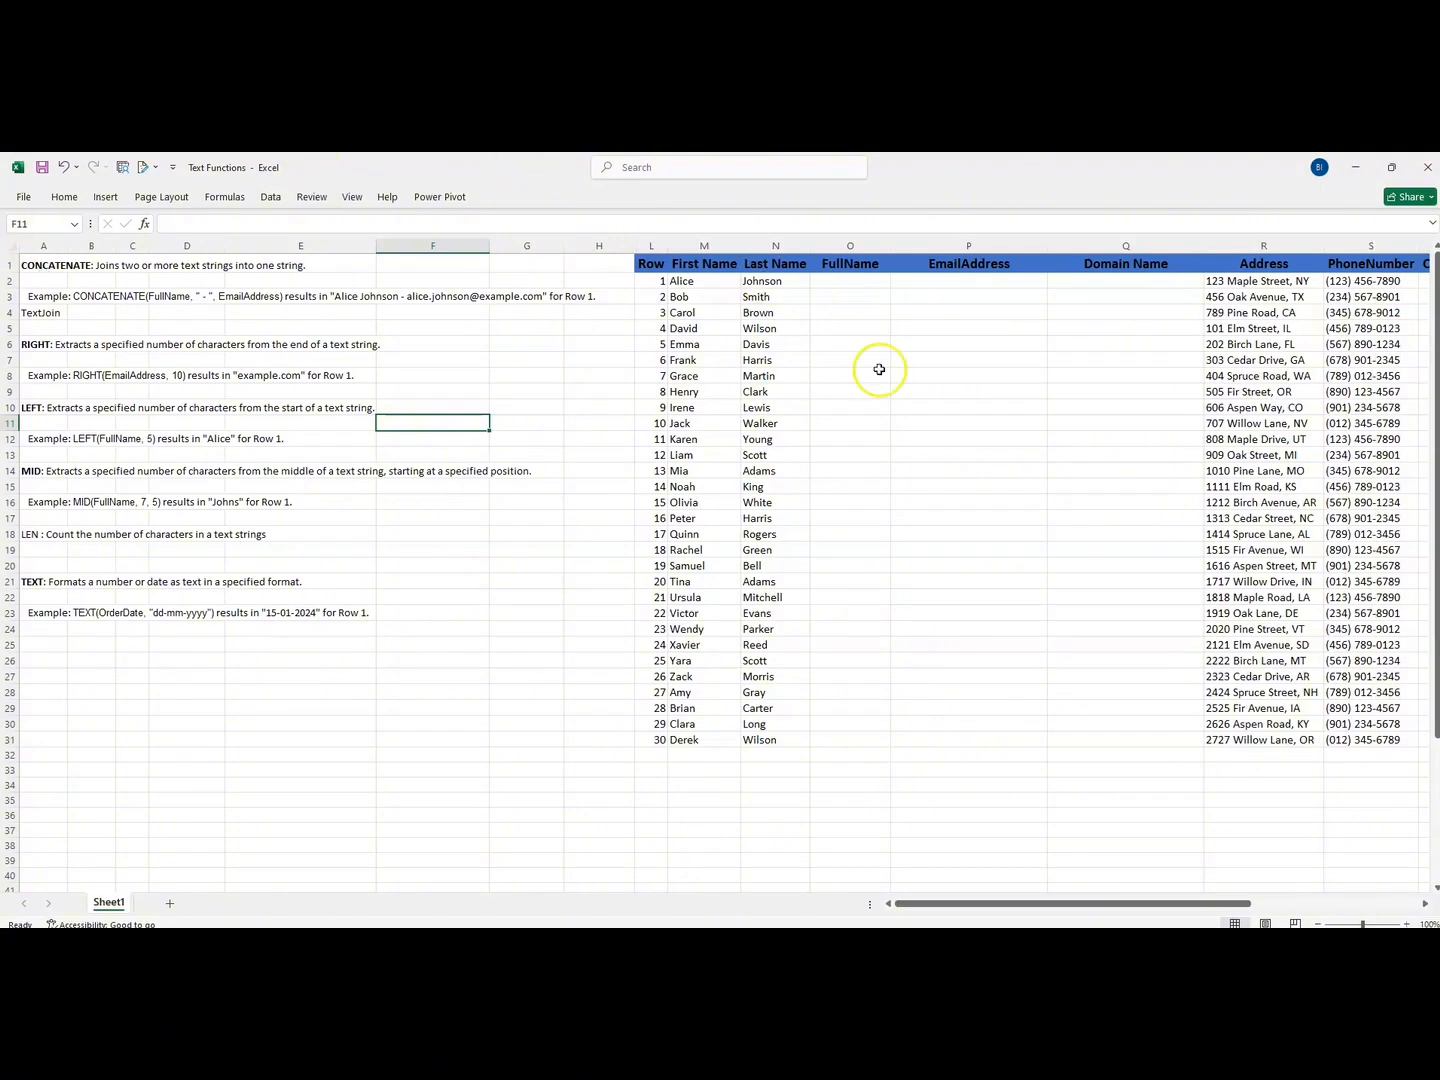
- Enter =CONCAT(M2,N2) in cell O2 to join the first and last names without a separator
left_click(778, 265)
left_click(688, 284)
left_click(772, 283)
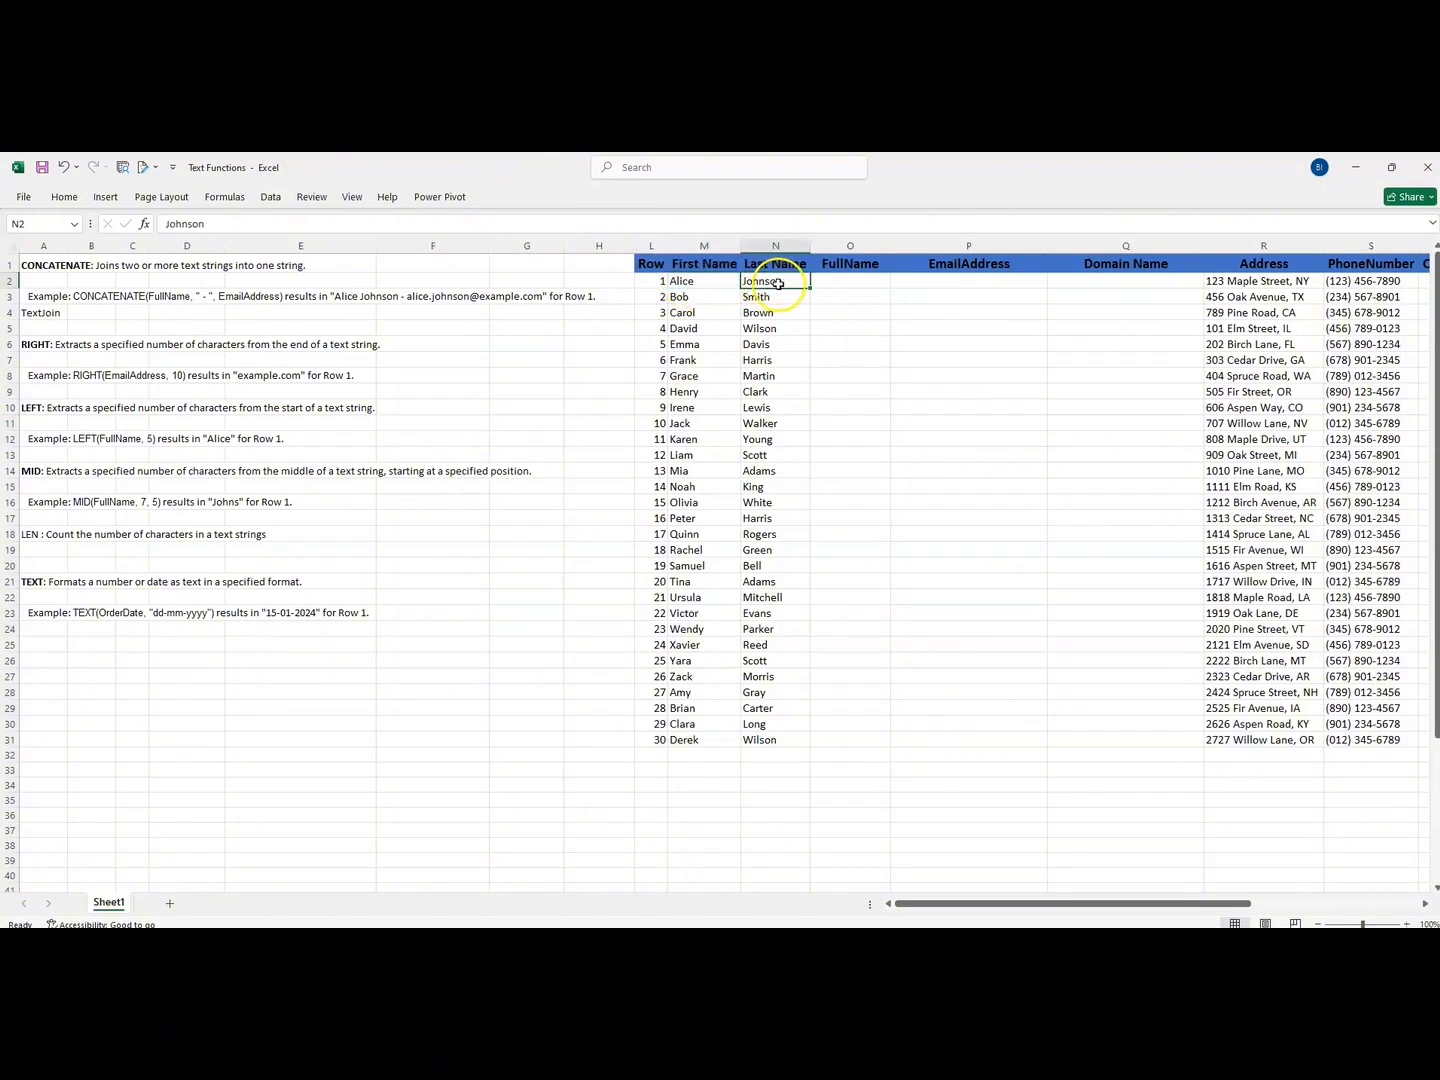
left_click(839, 281)
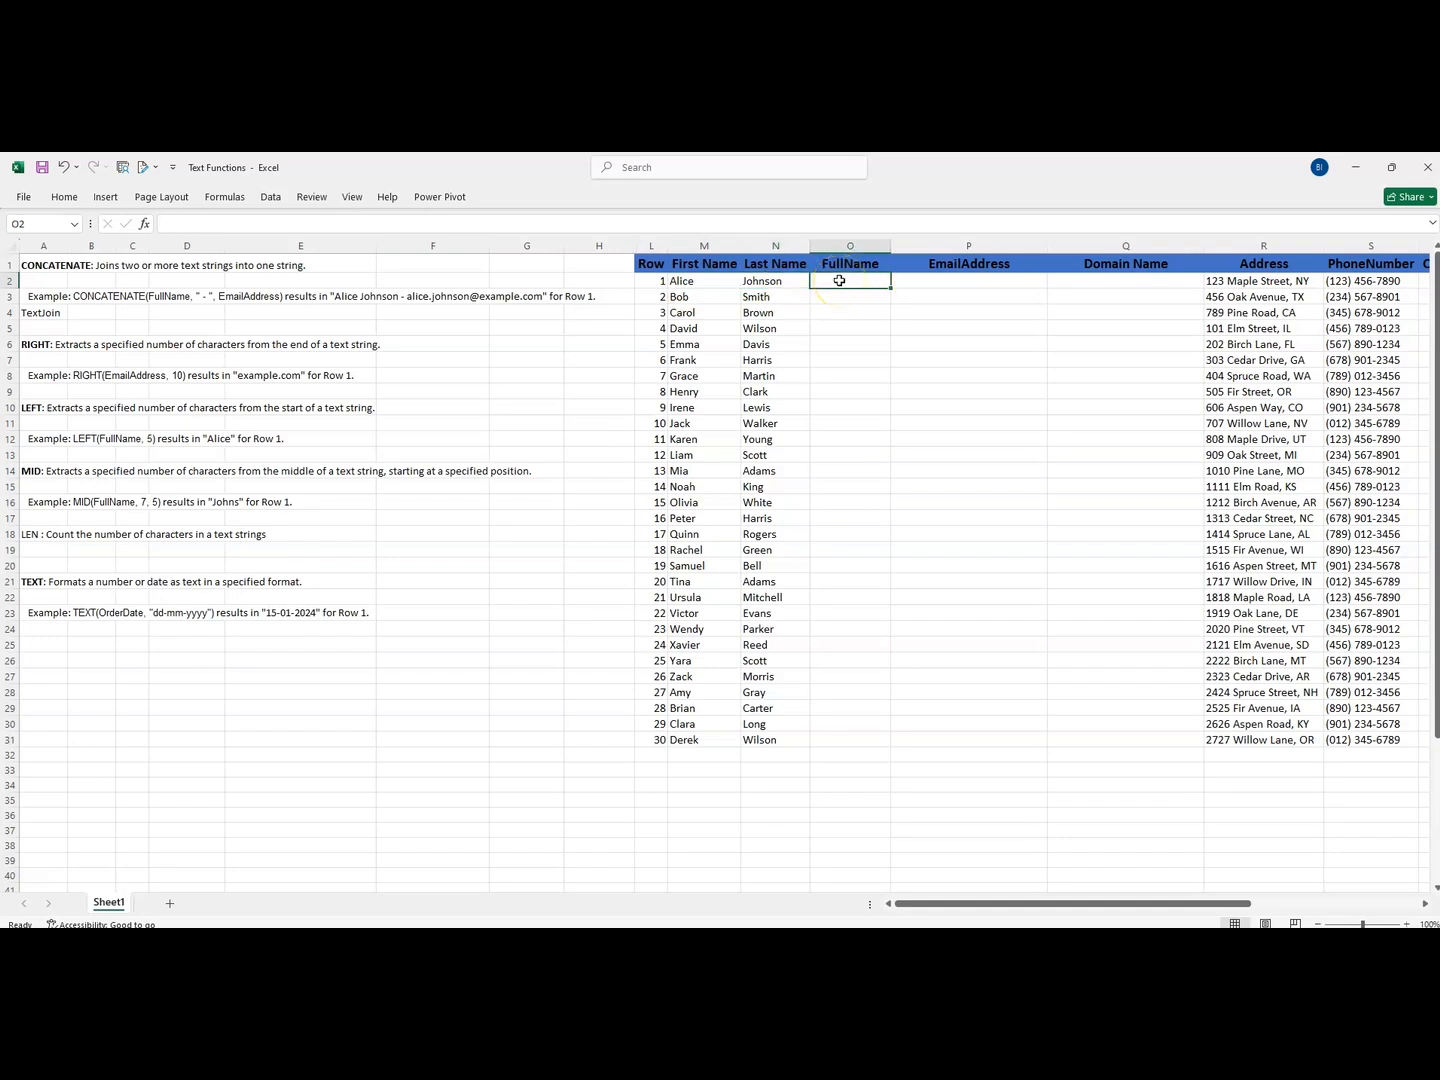
type("=")
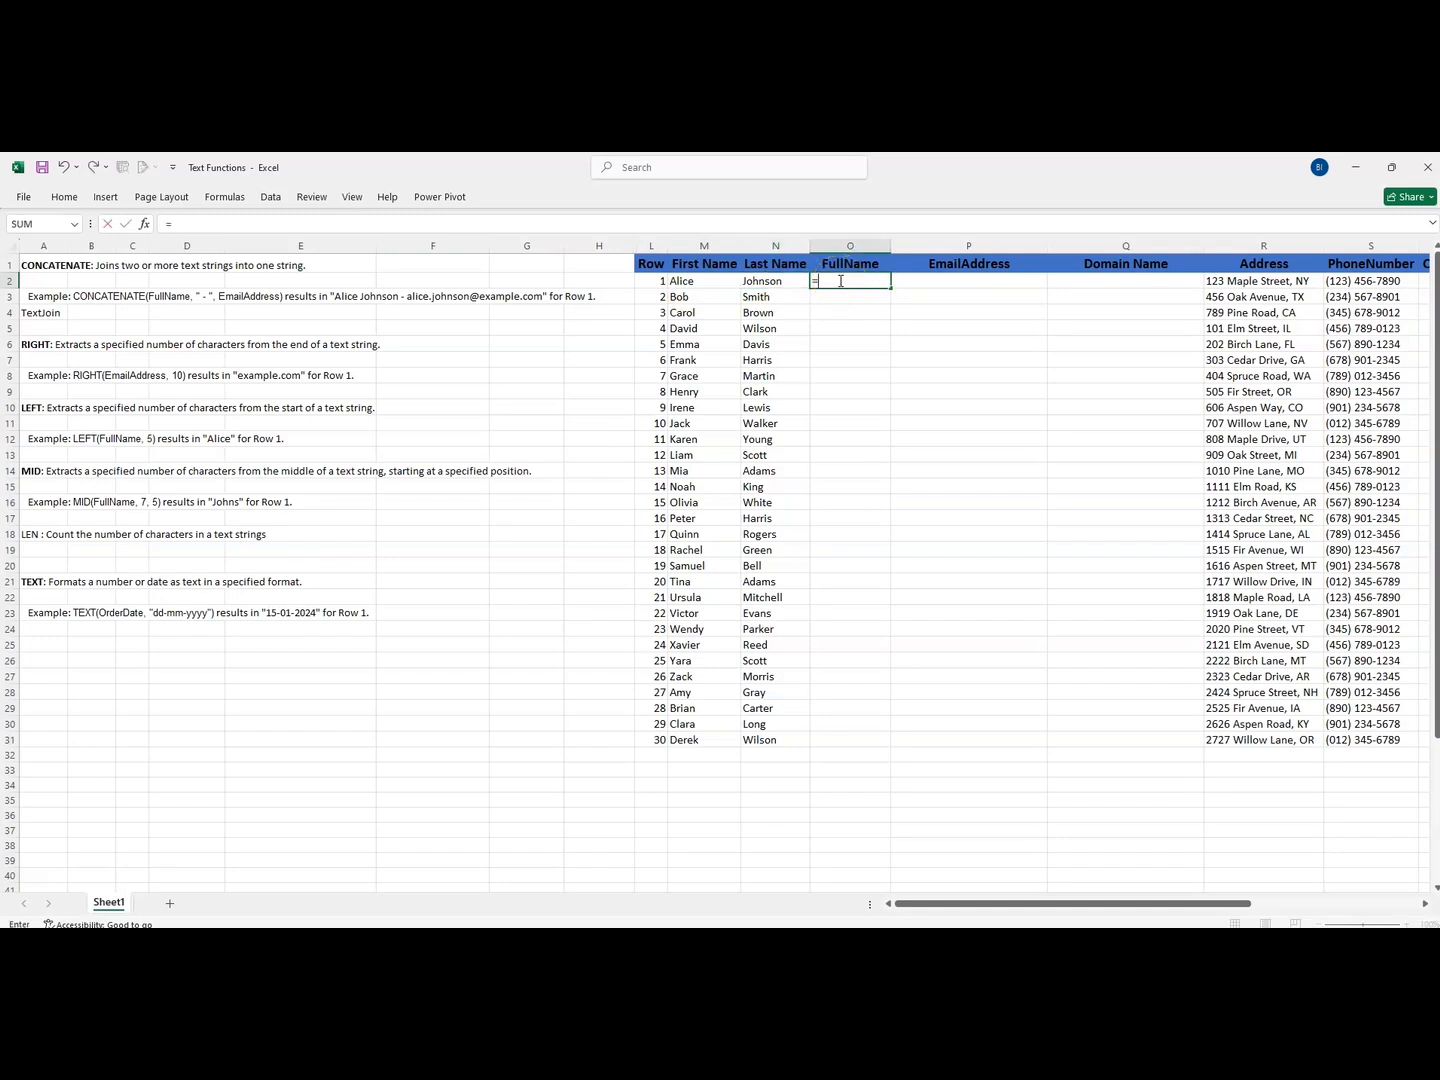
type("Conct")
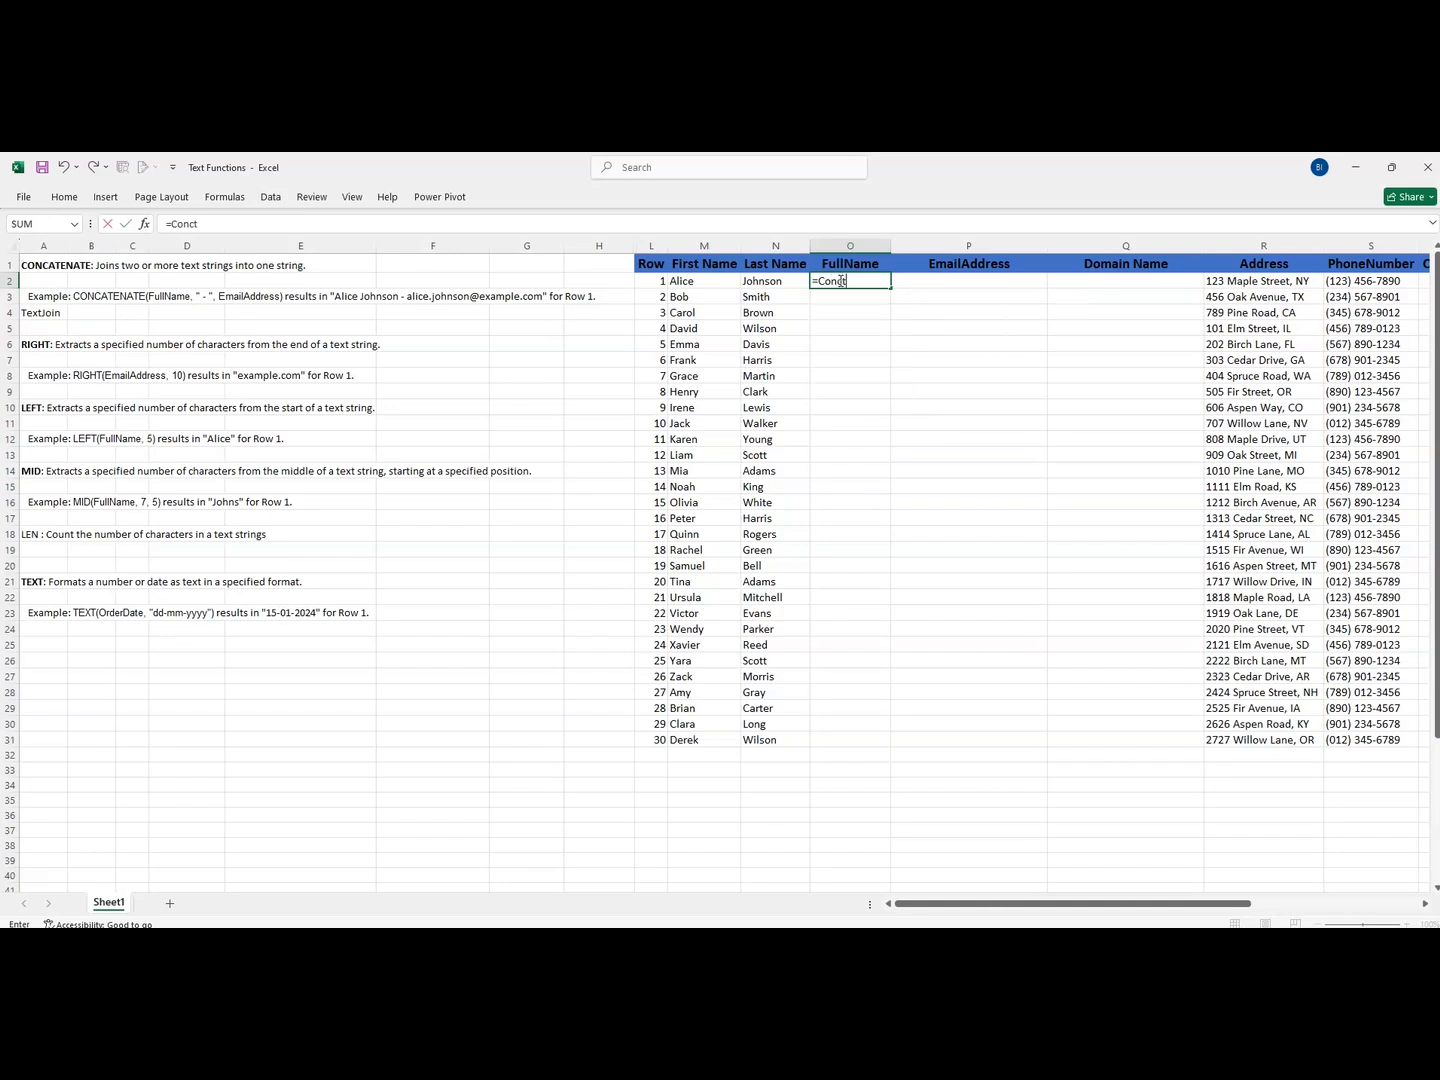
key("BackSpace")
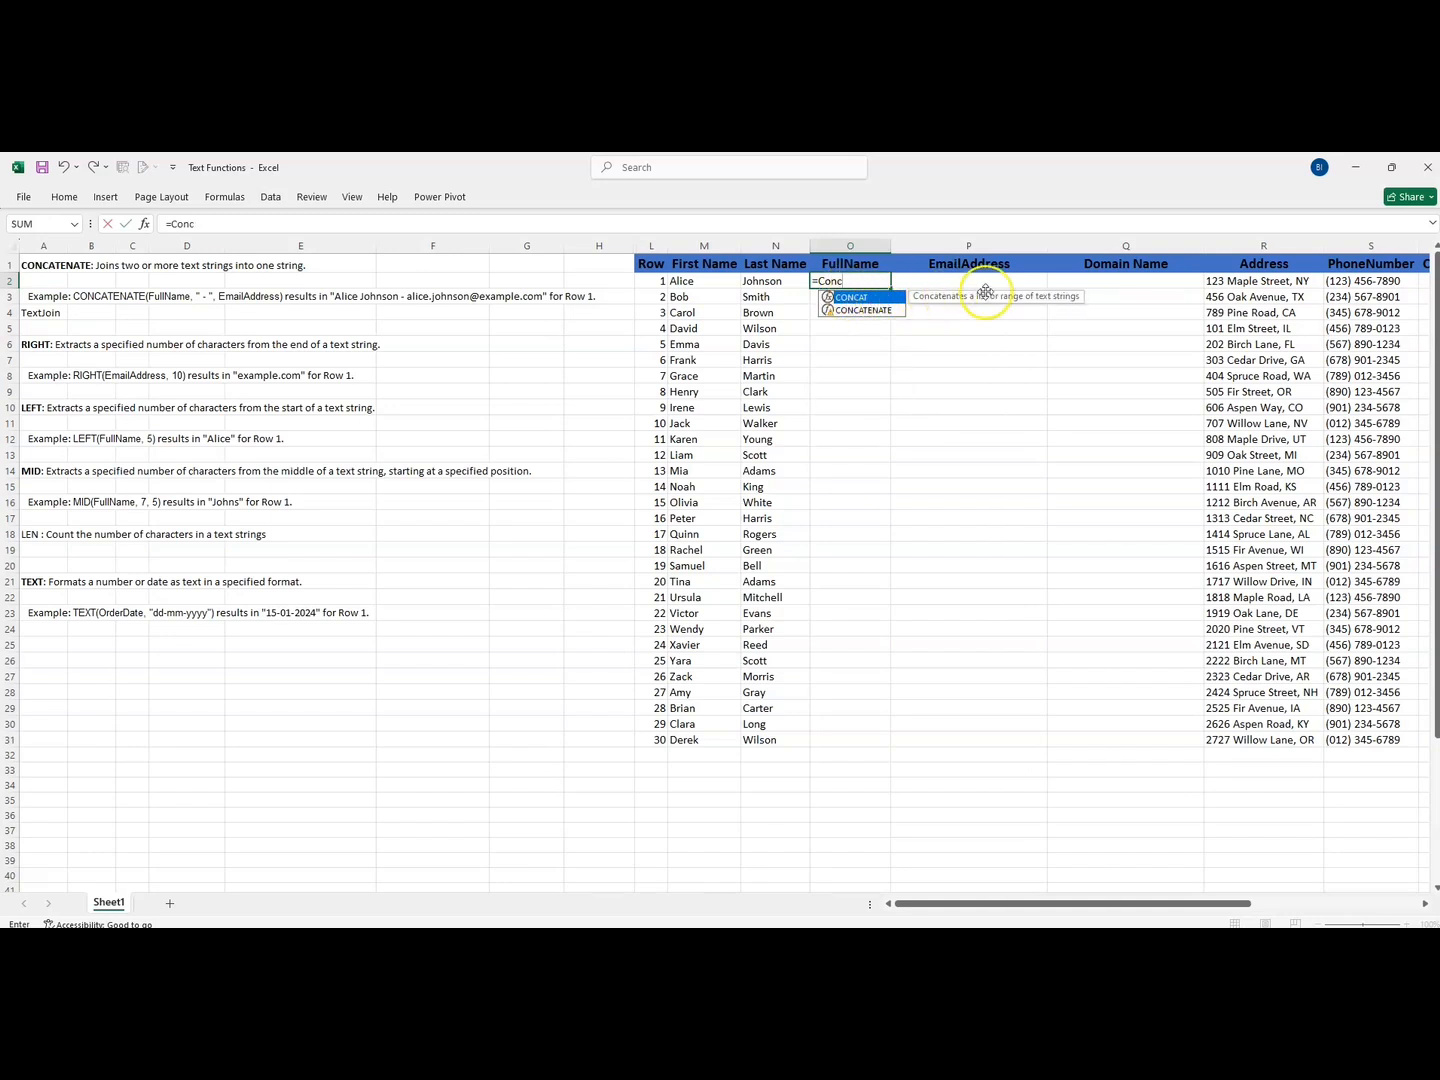
left_click(852, 310)
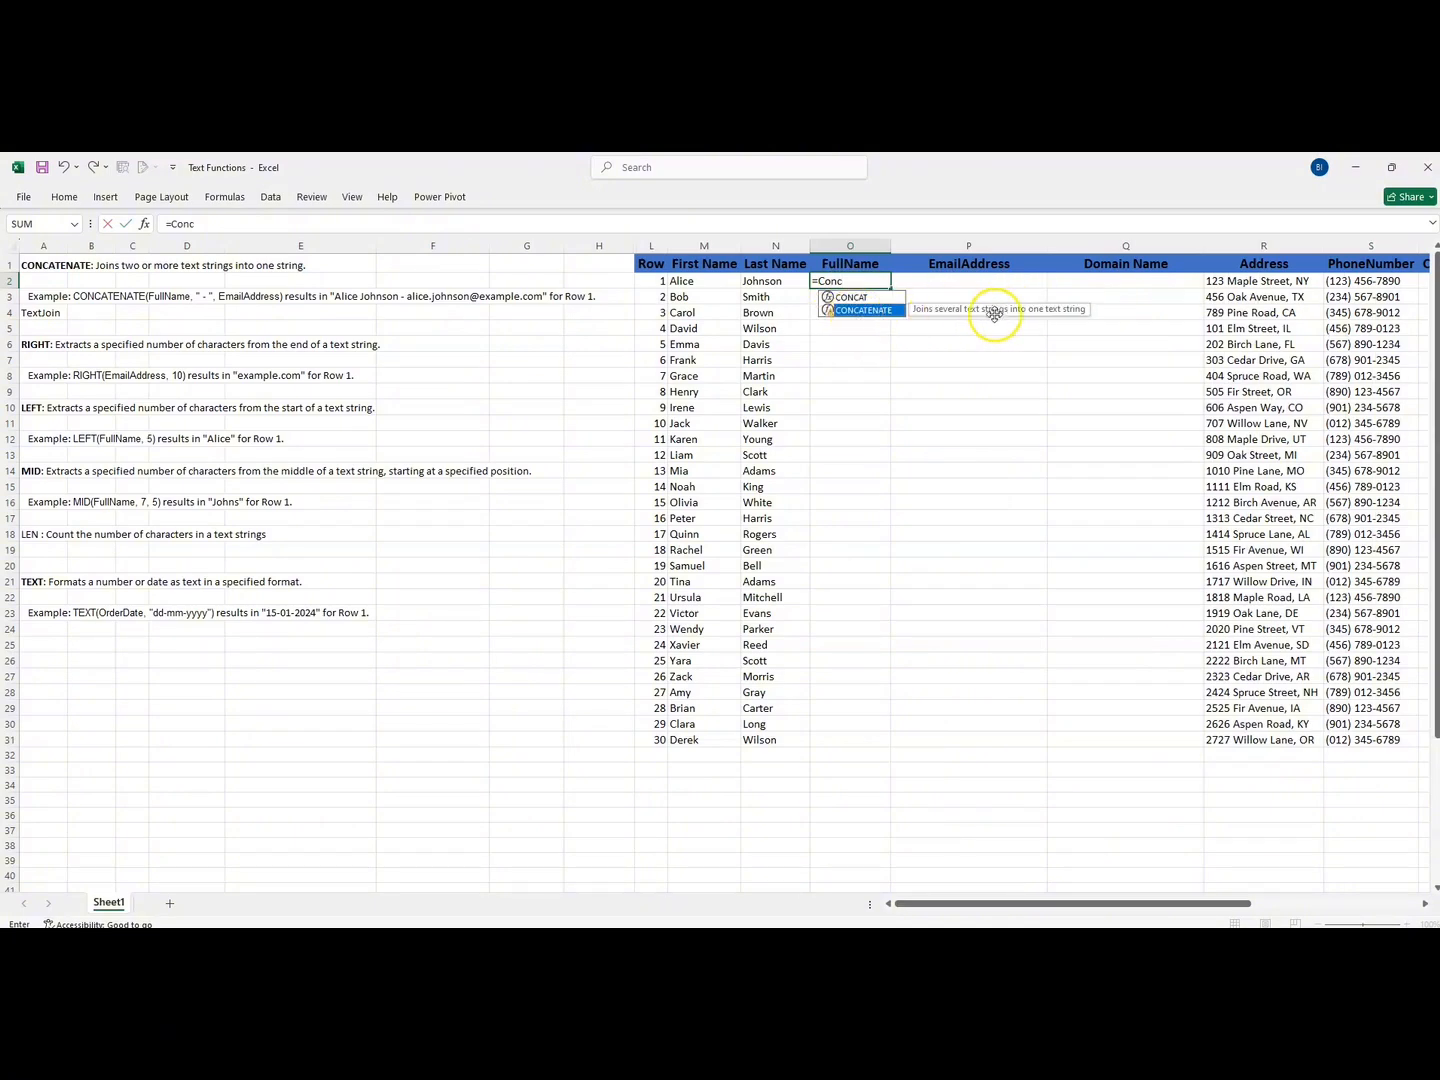
double_click(851, 297)
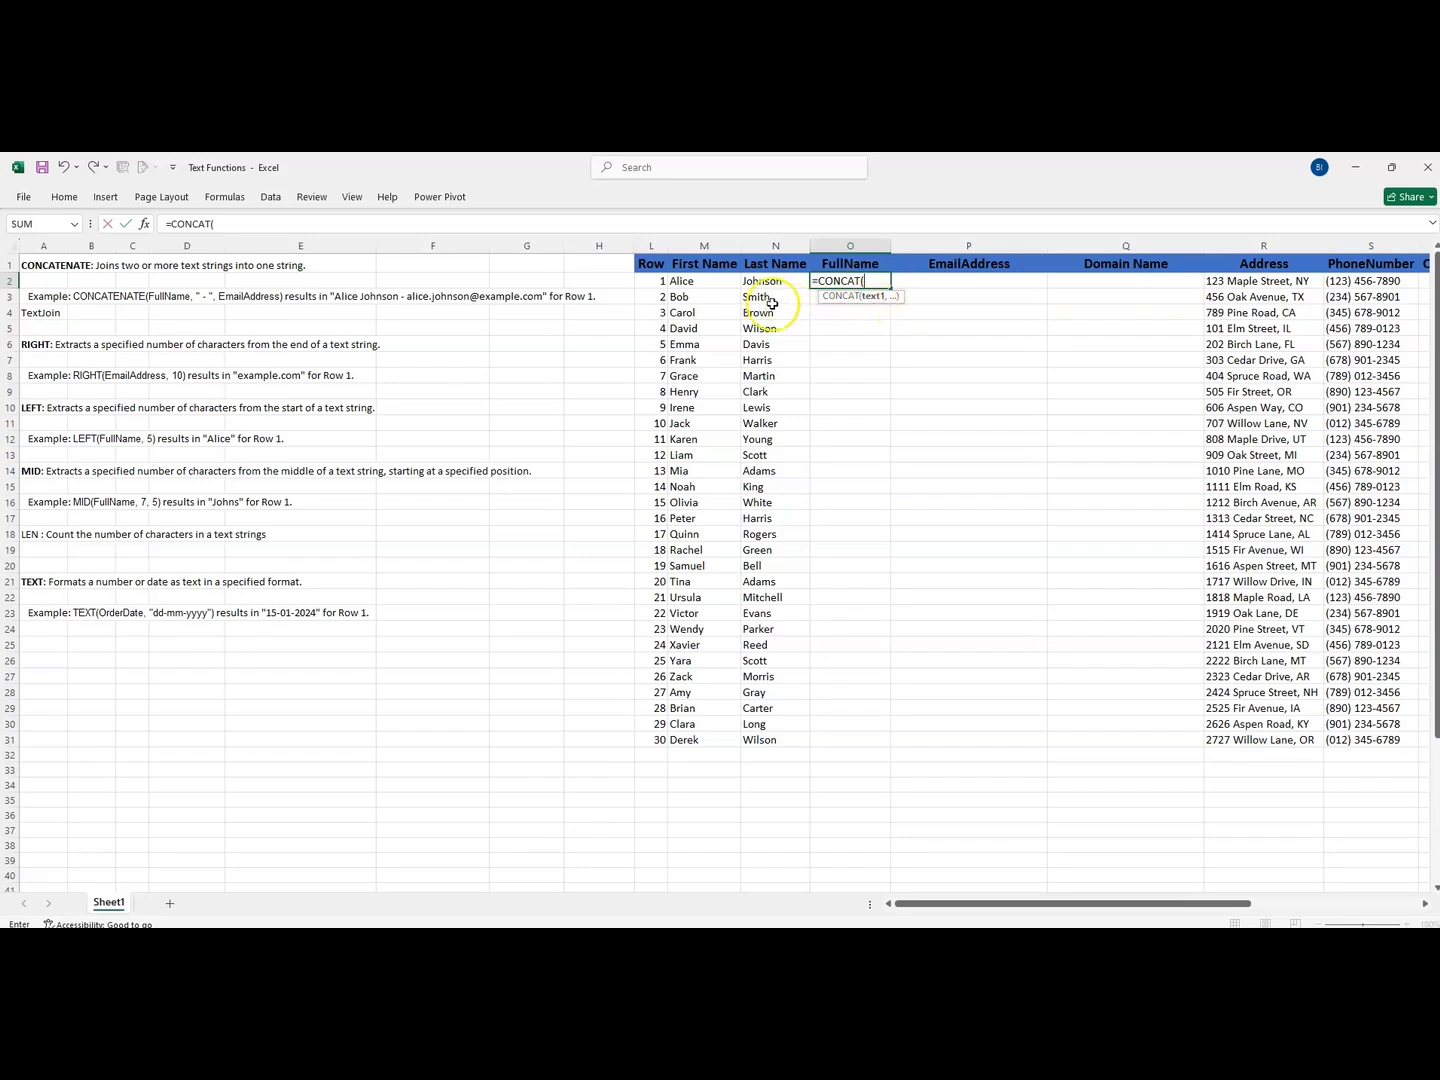
left_click(695, 281)
type(",")
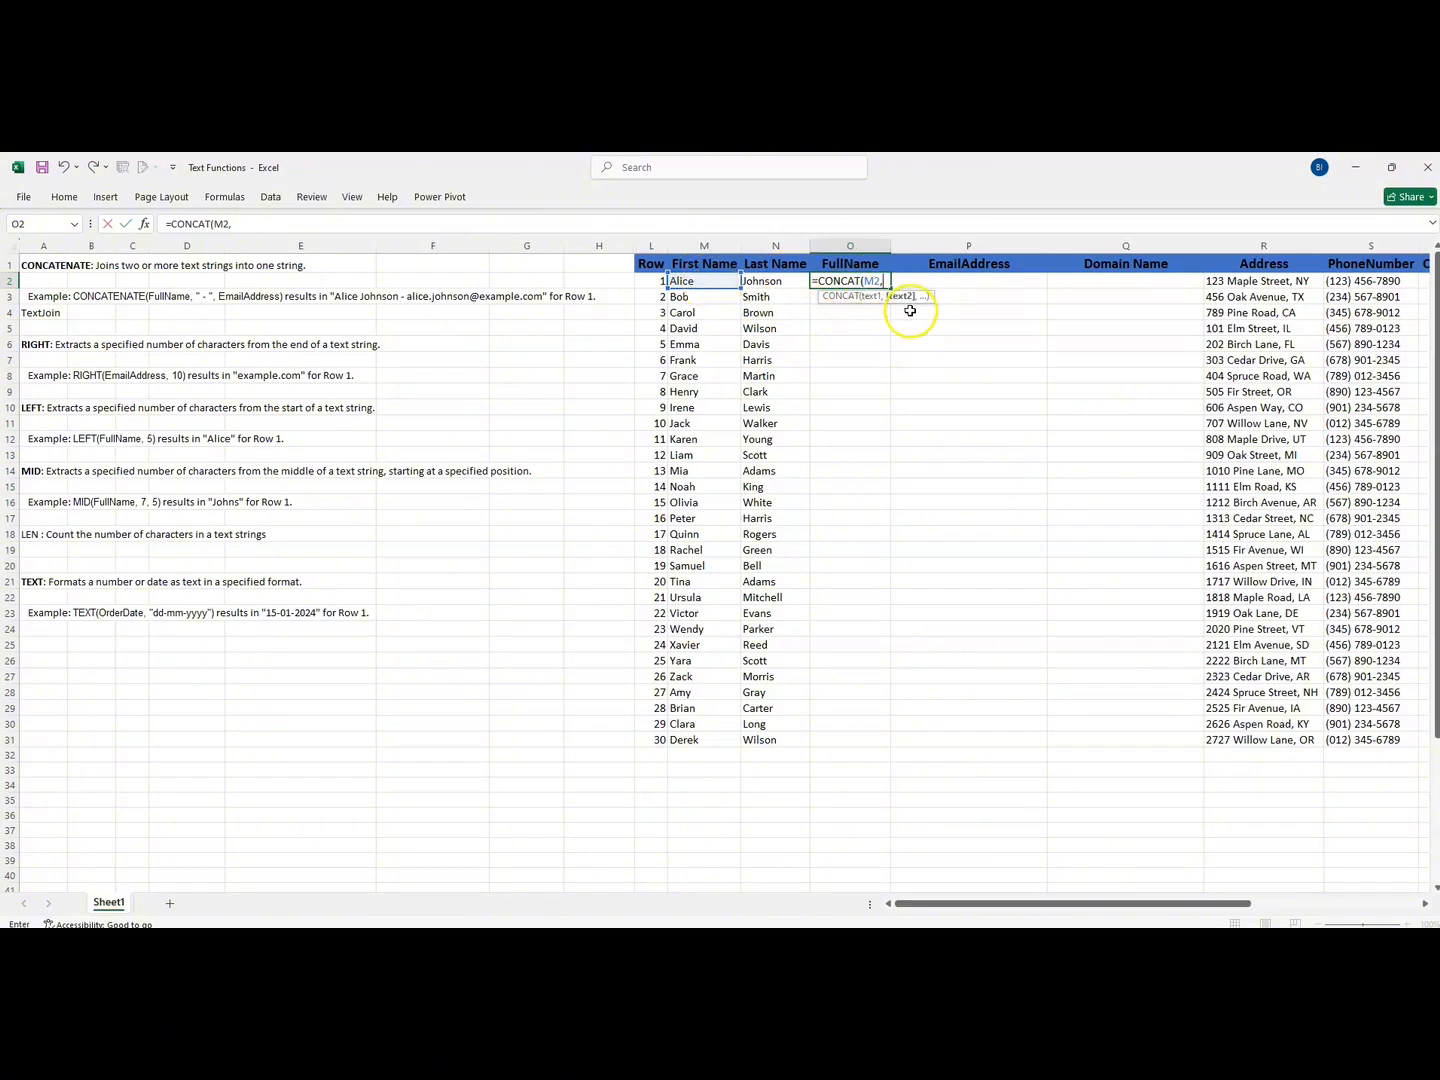
left_click(770, 282)
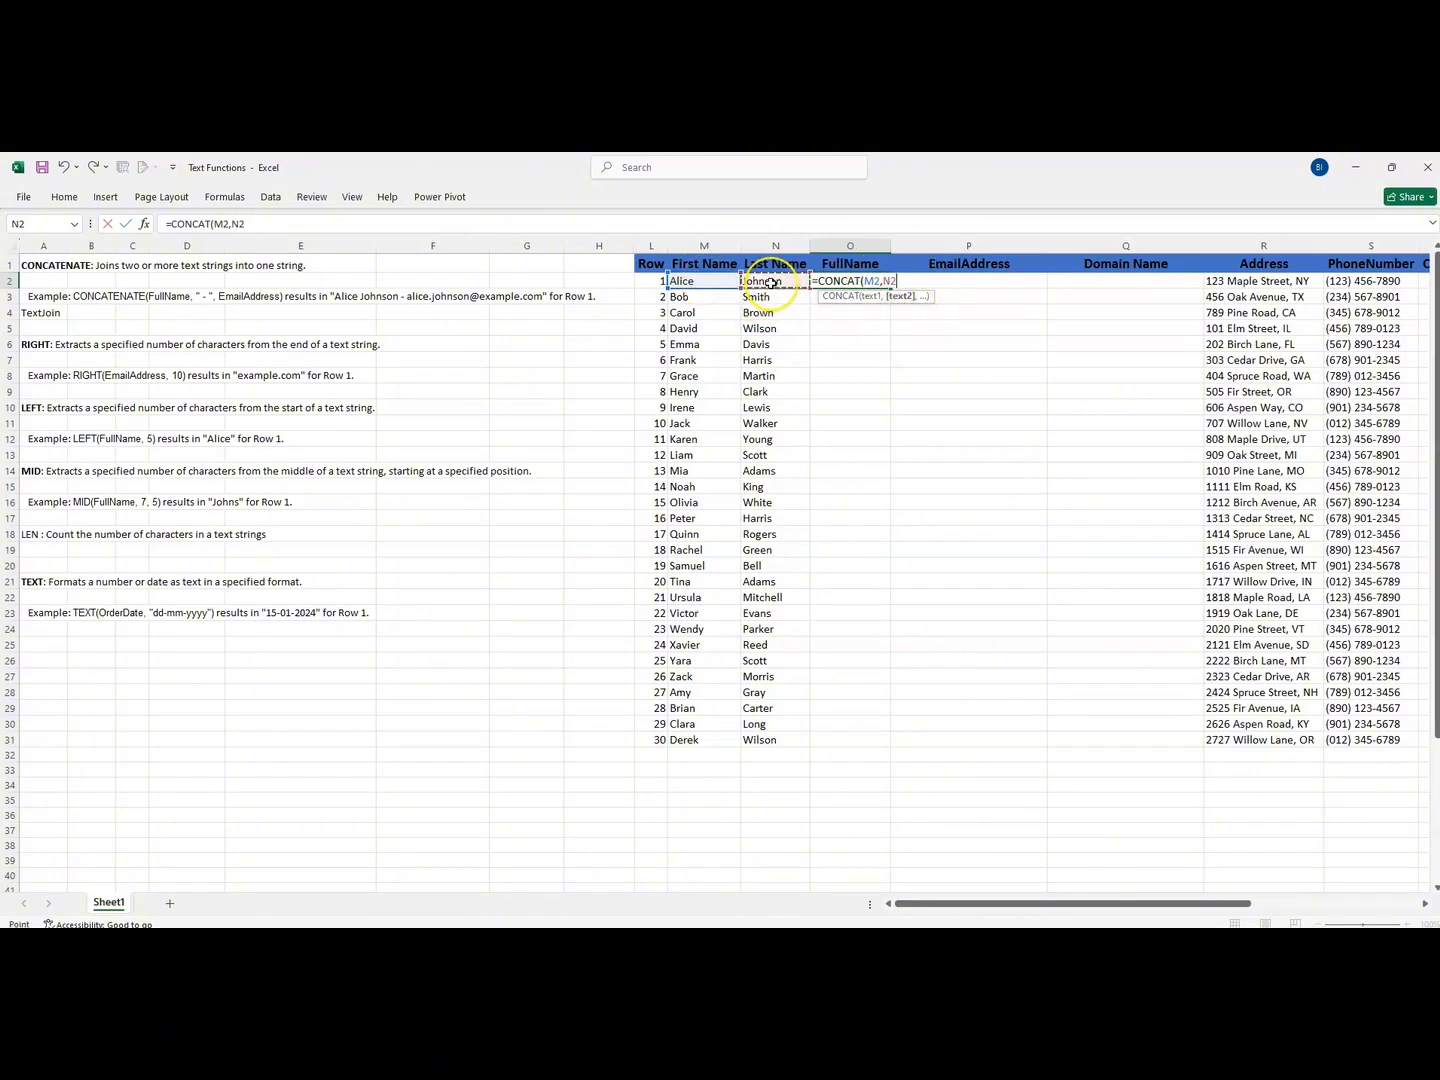
key("Return")
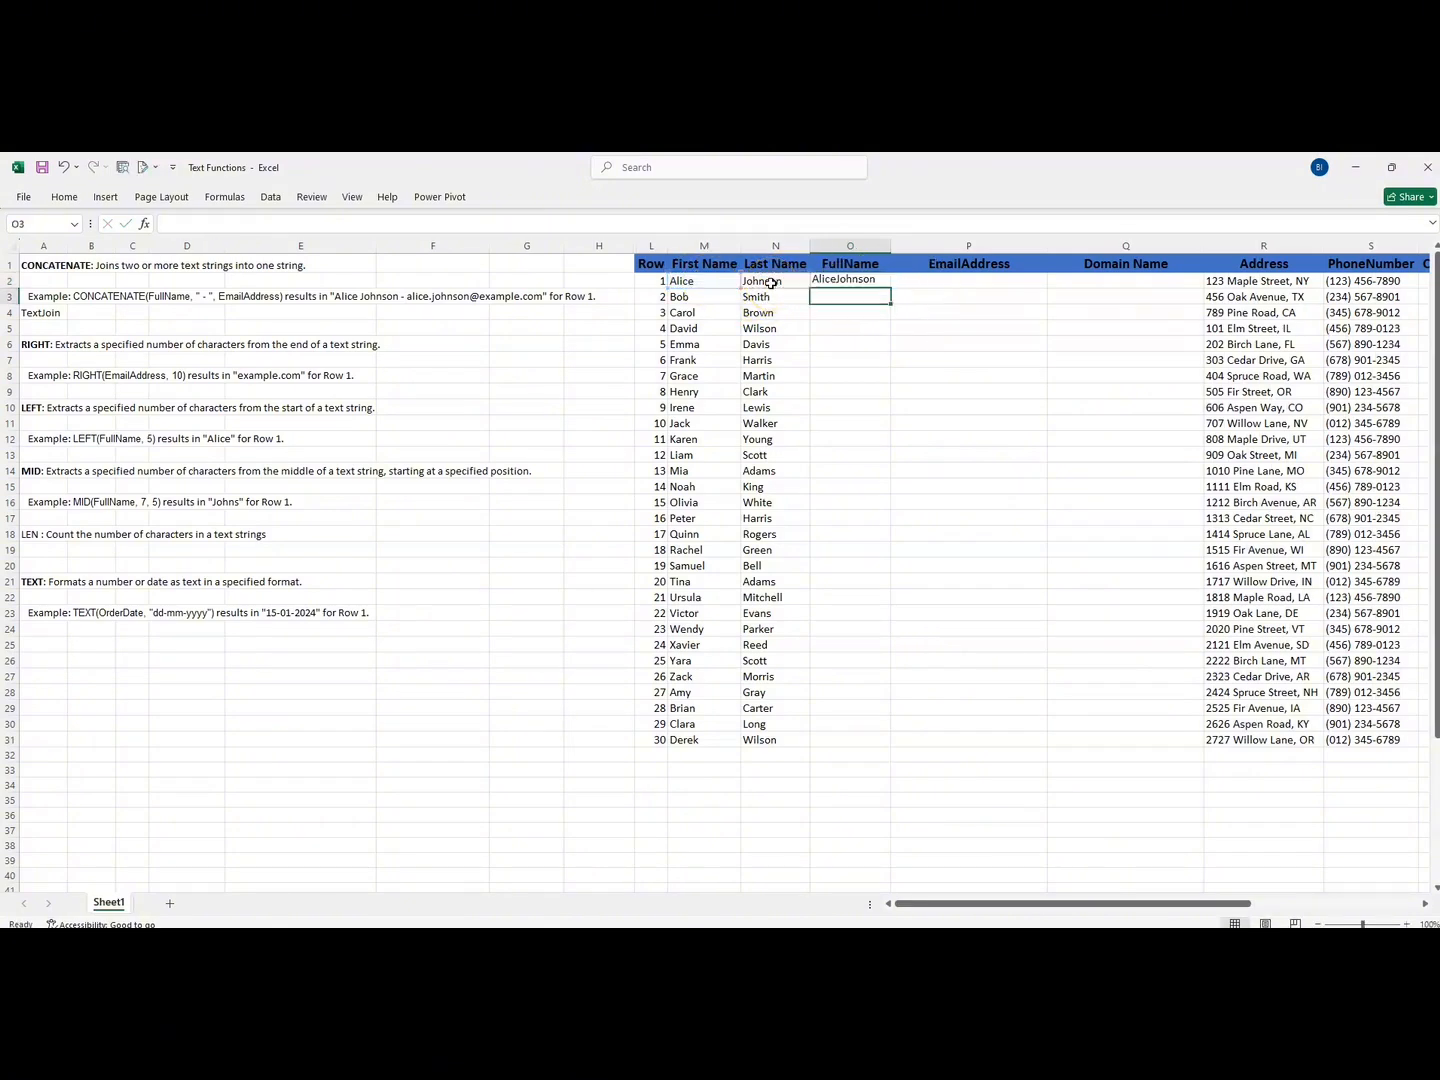
- Fill the O2 formula down the FullName column to row 31, and undo both the fill and the formula
left_click(884, 282)
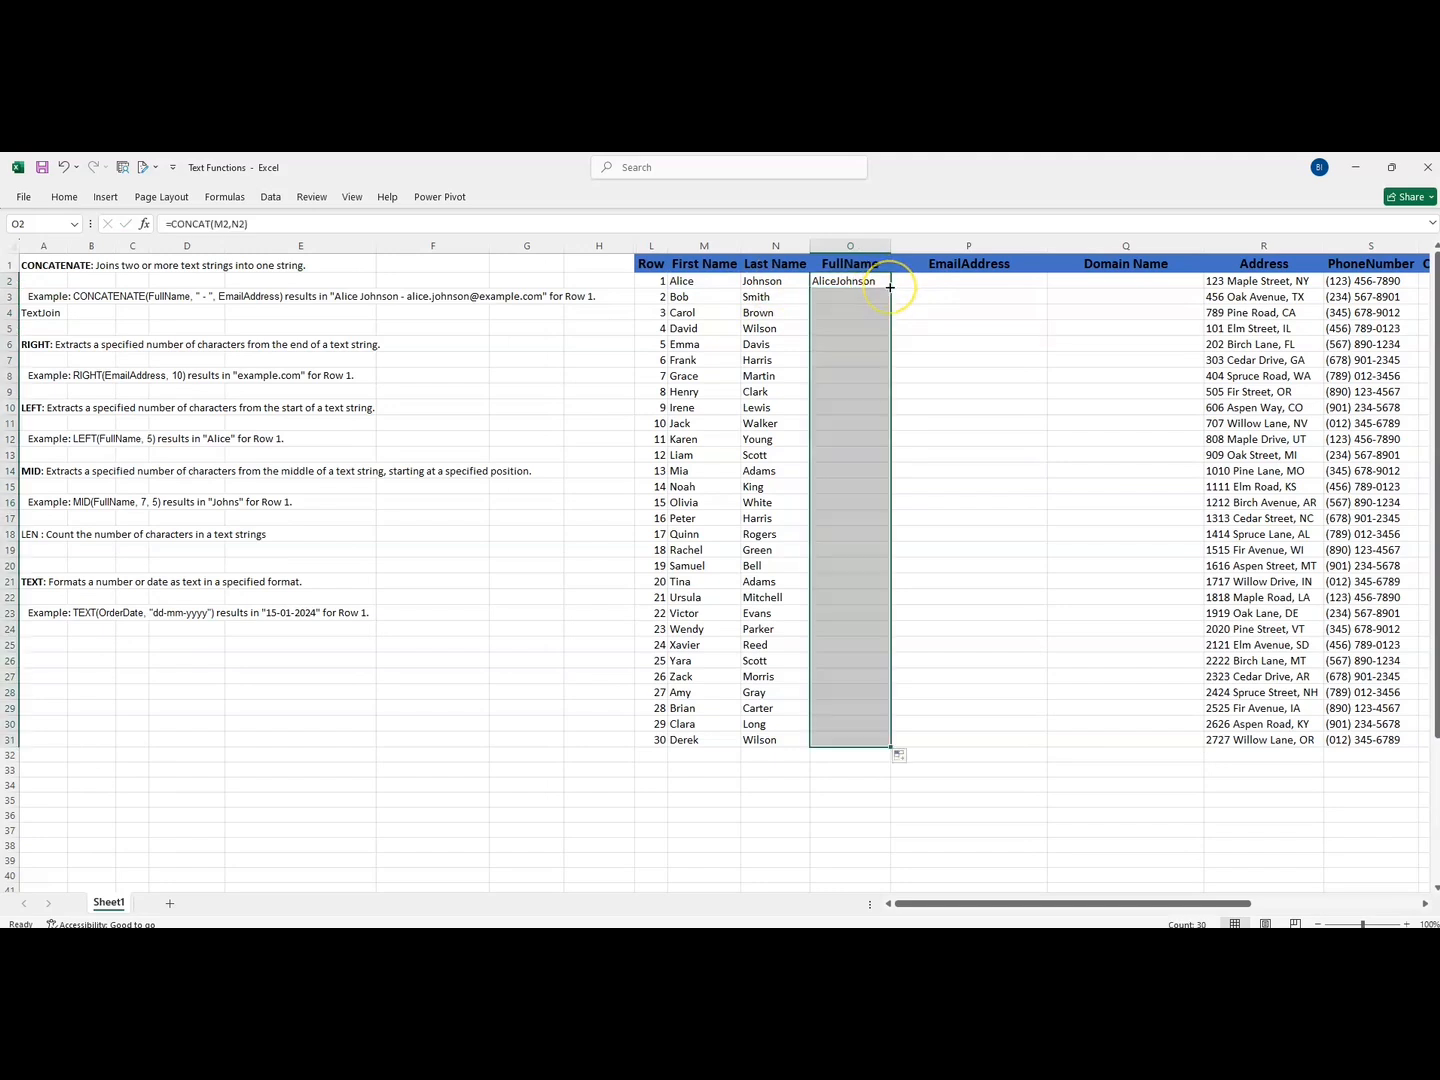
double_click(889, 288)
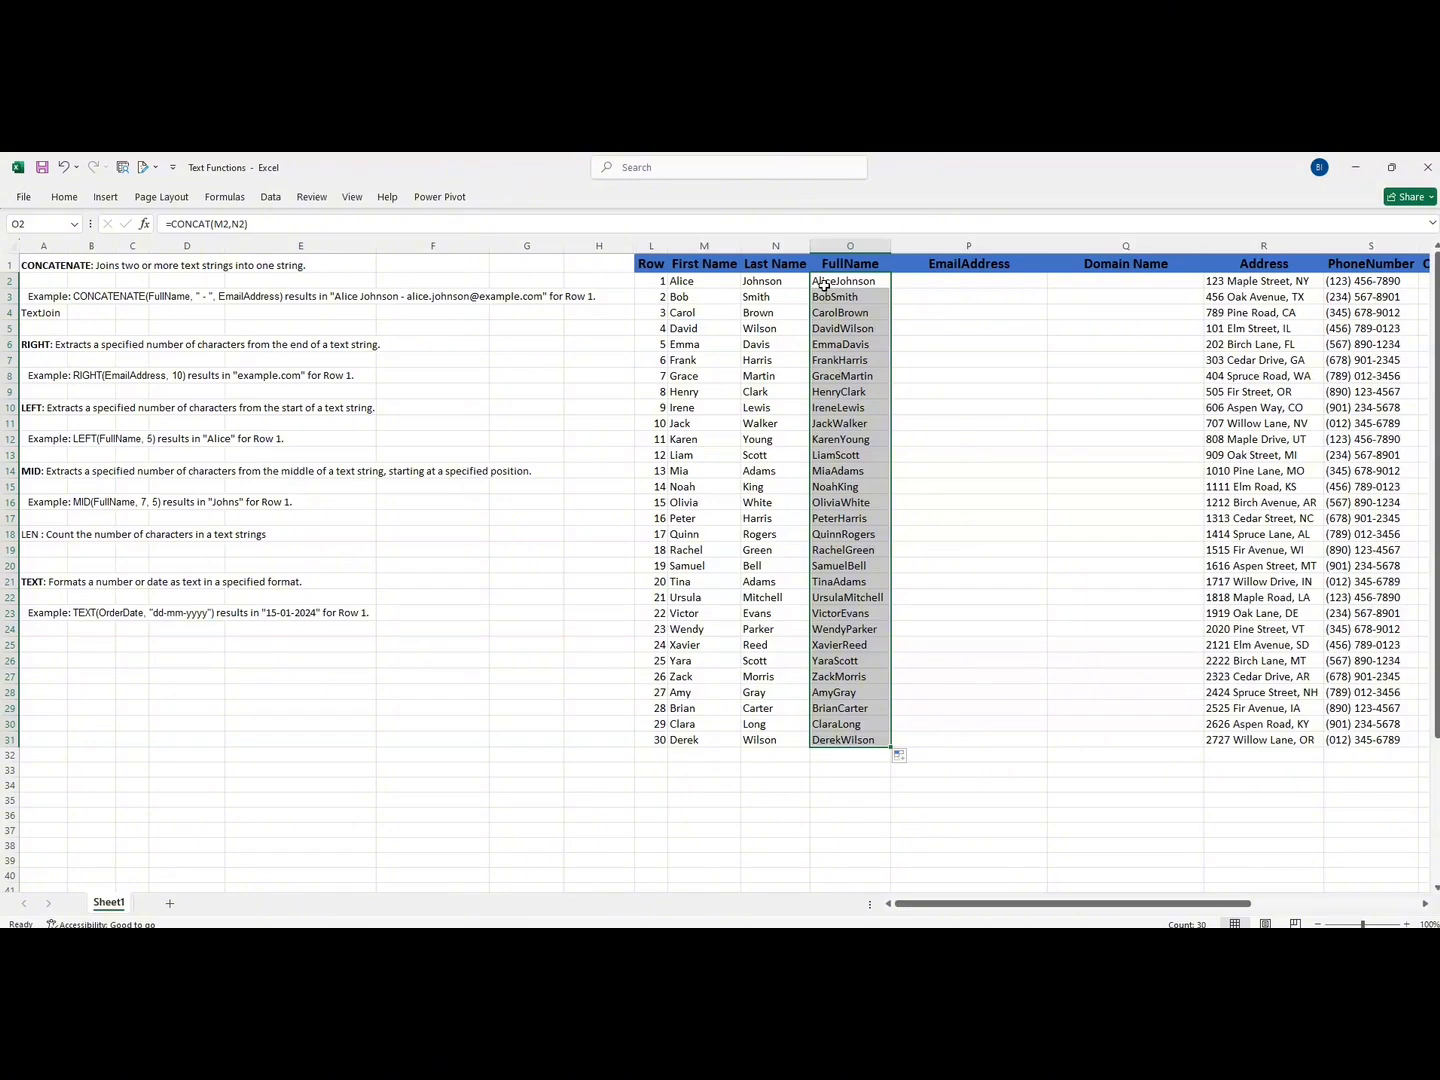
key("ctrl+z")
key("ctrl+z")
- Enter =CONCAT(M2," ",N2) in cell O2 and fill it down the FullName column to row 31
left_click(832, 281)
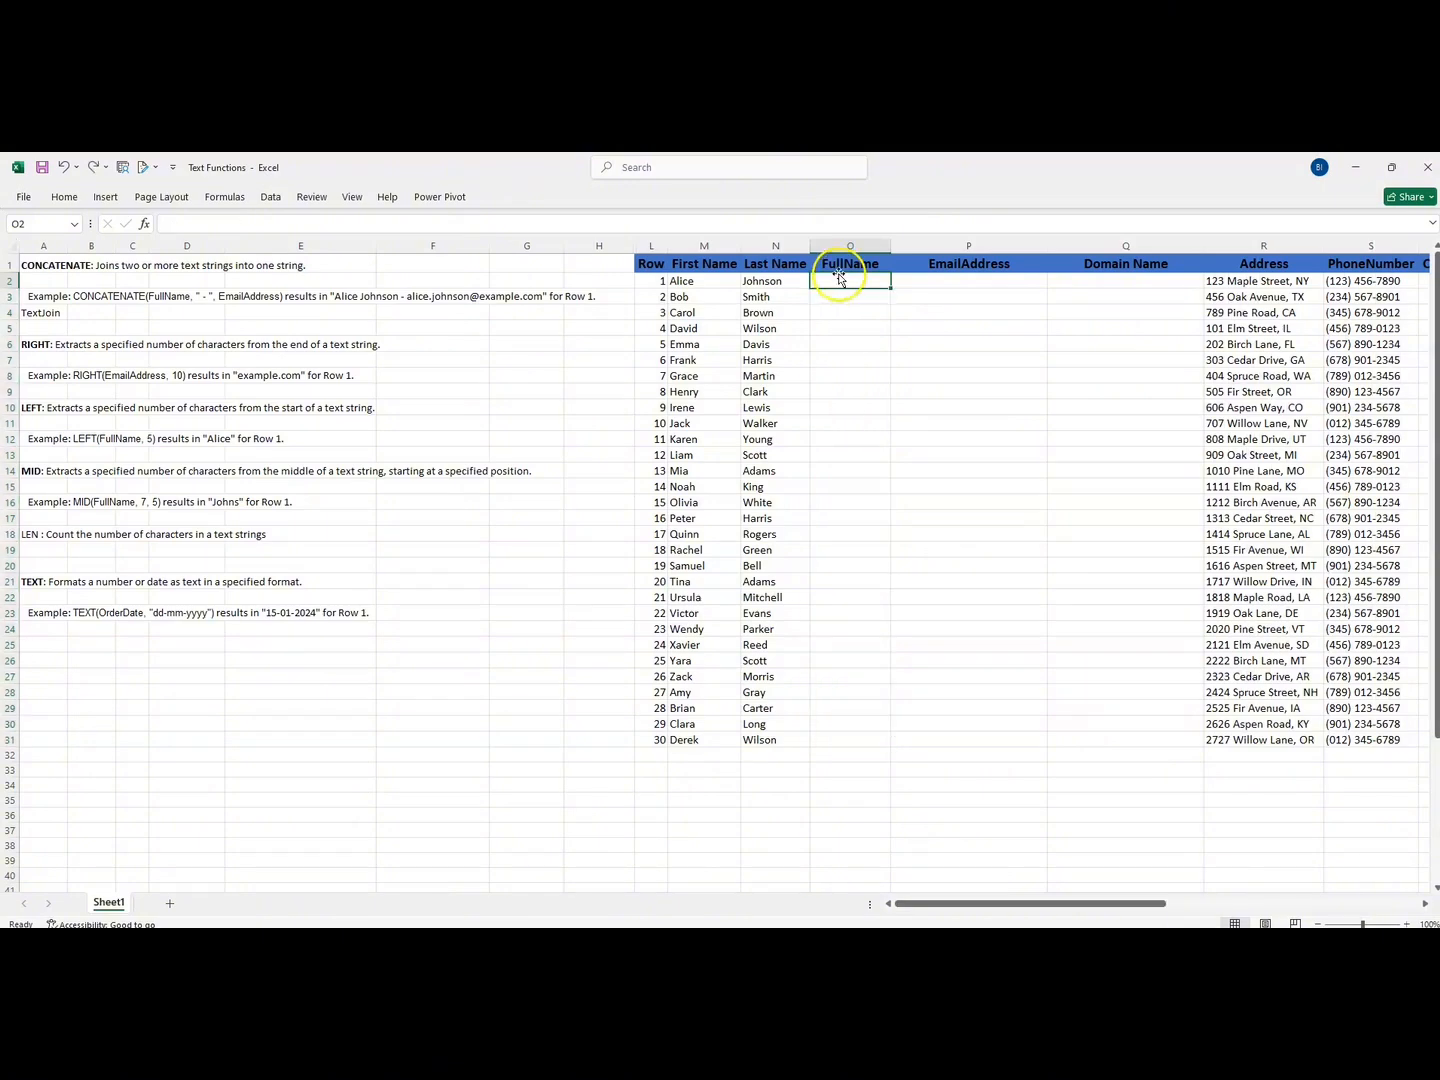
type("=c")
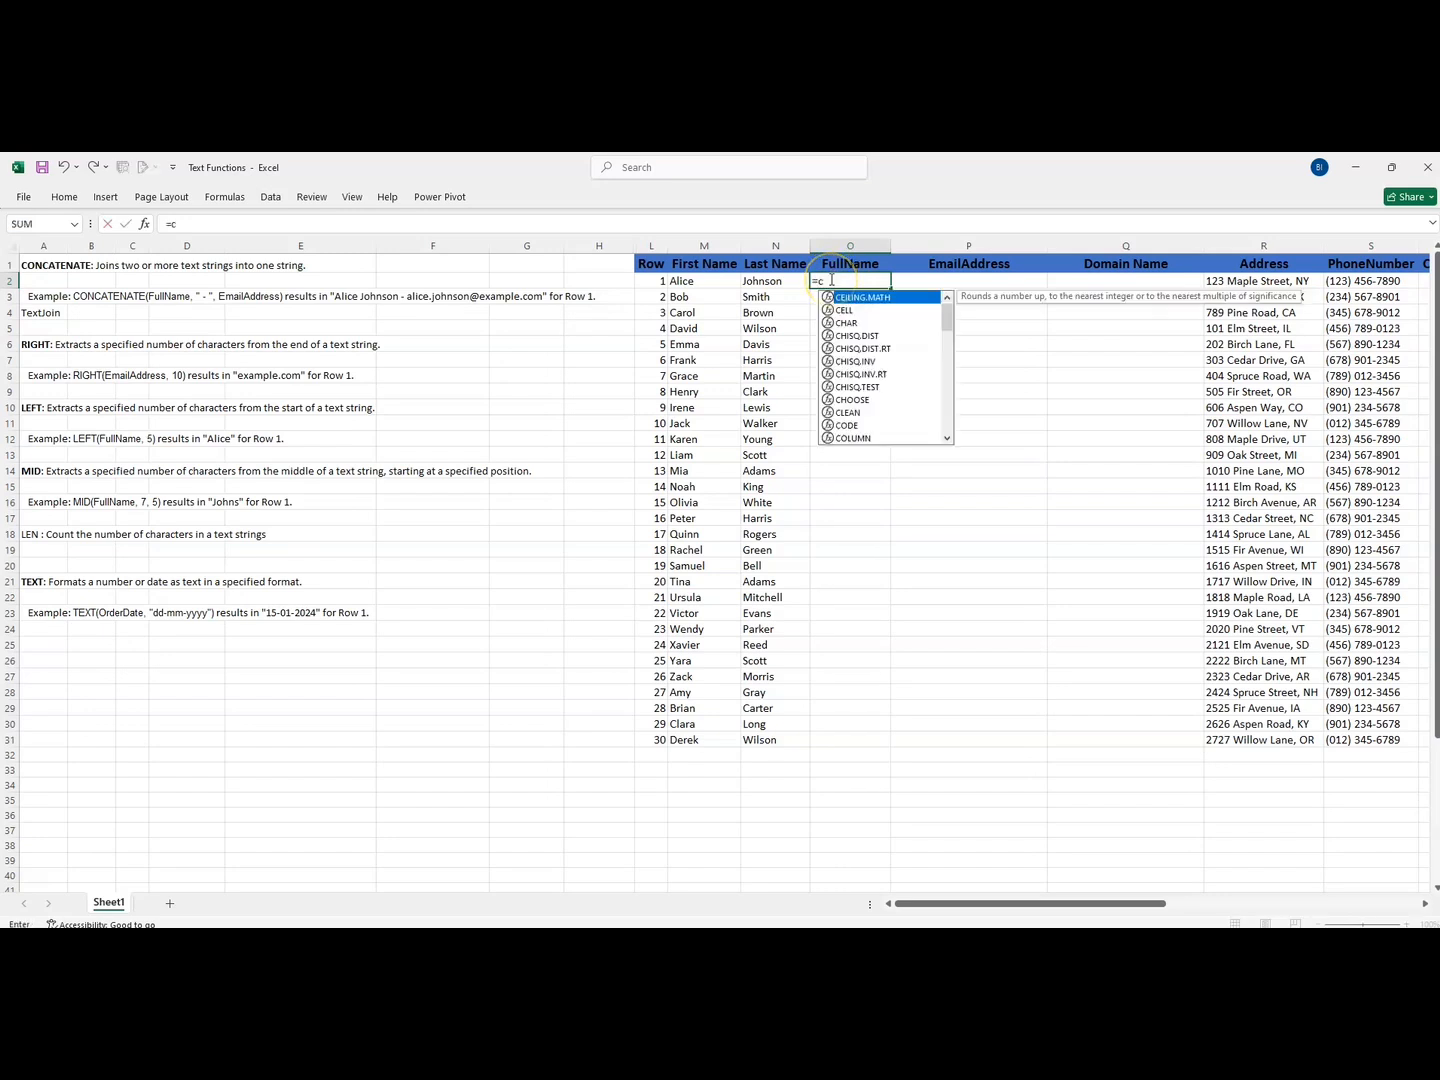
type("oncat")
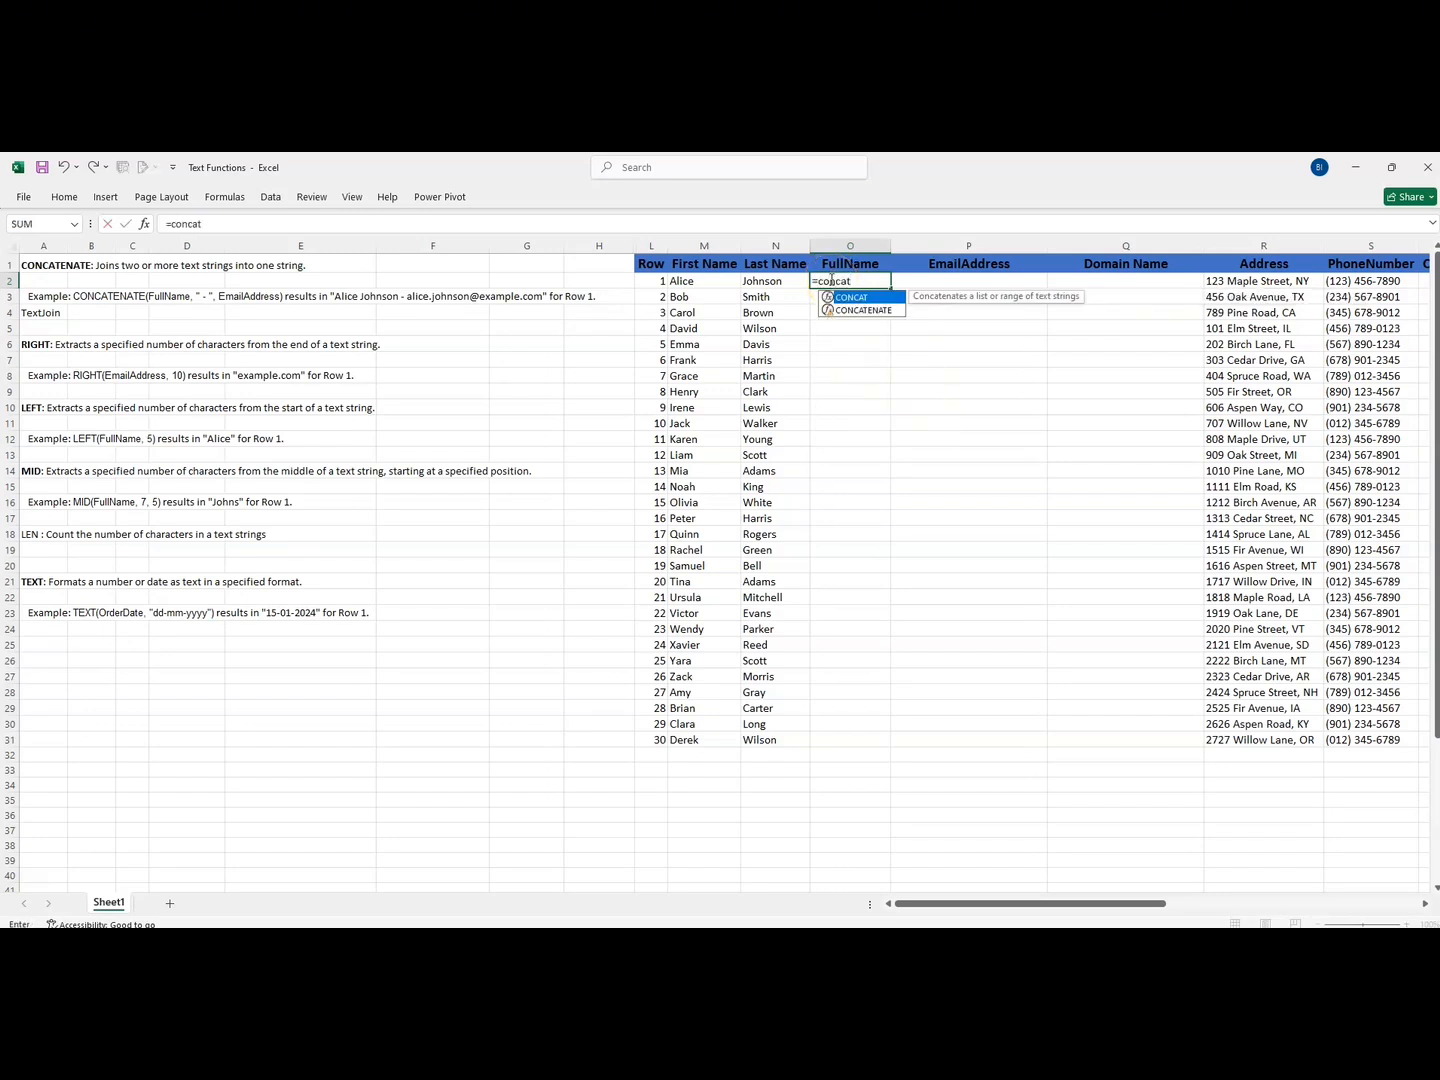
double_click(845, 297)
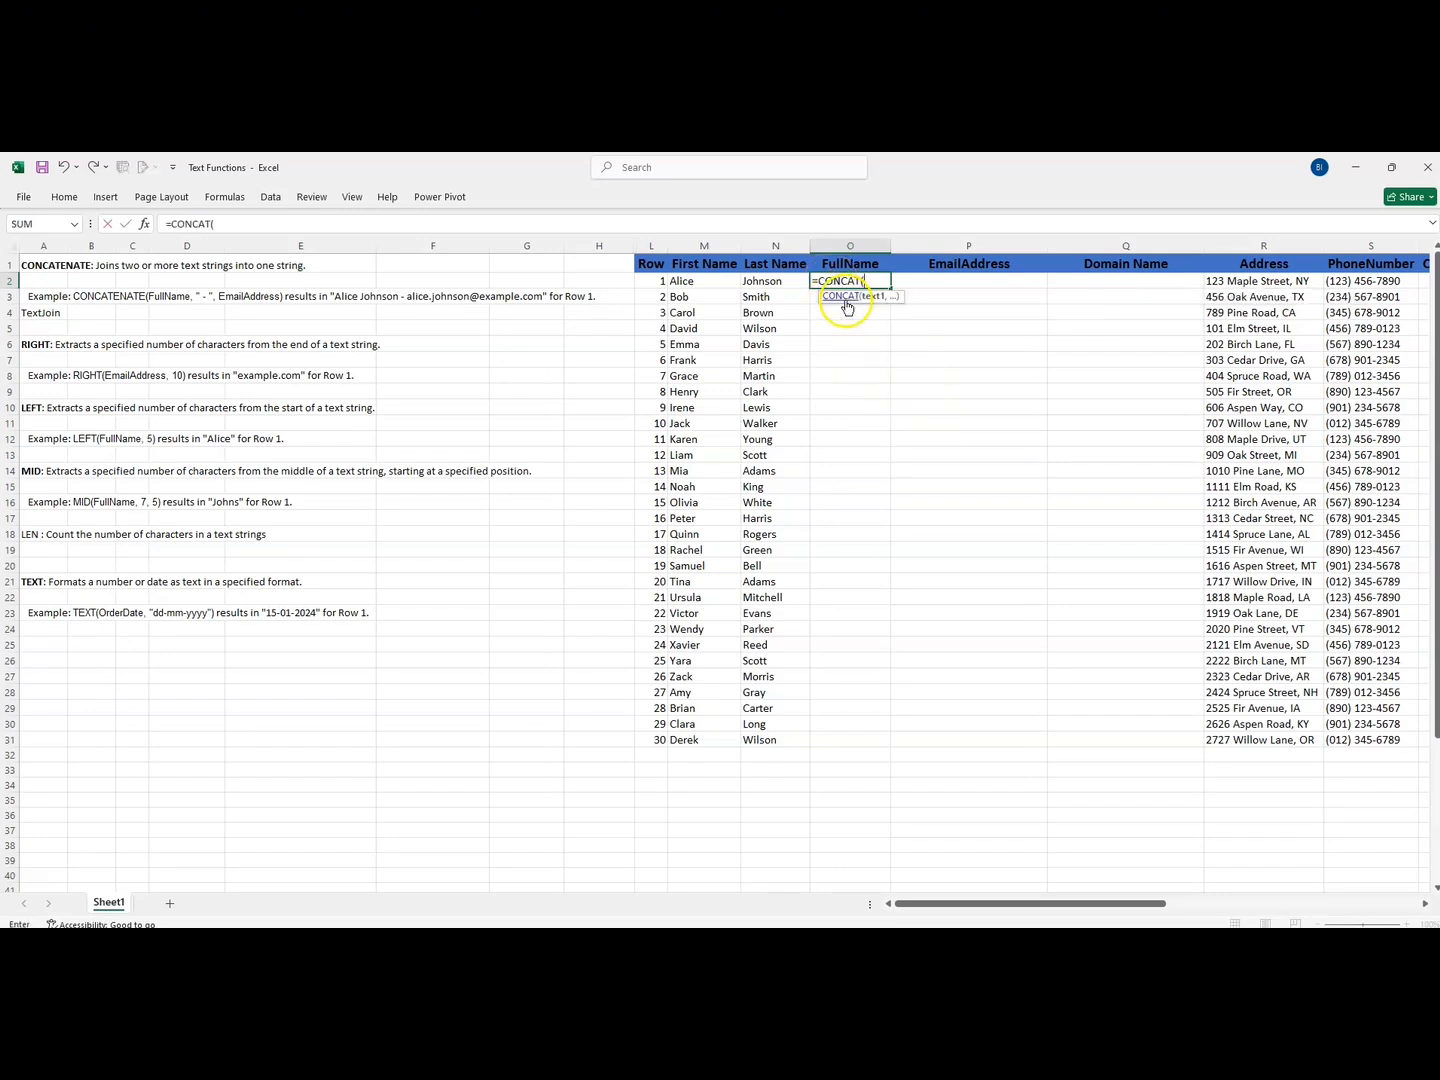
left_click(719, 284)
type(",")
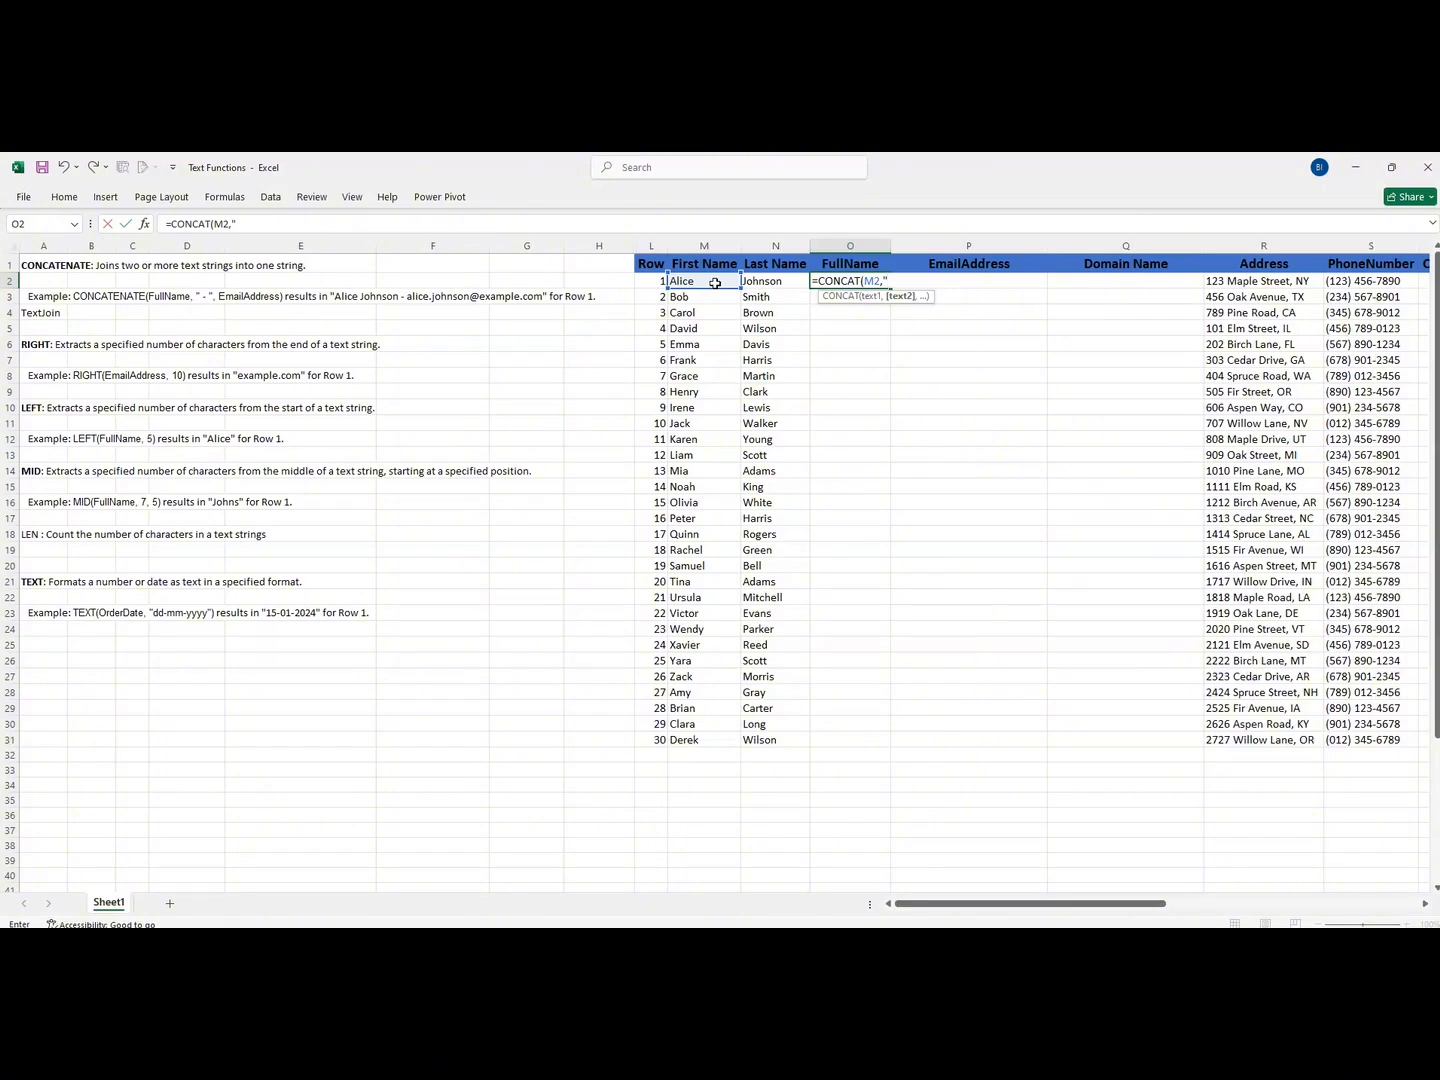
type("\" \",")
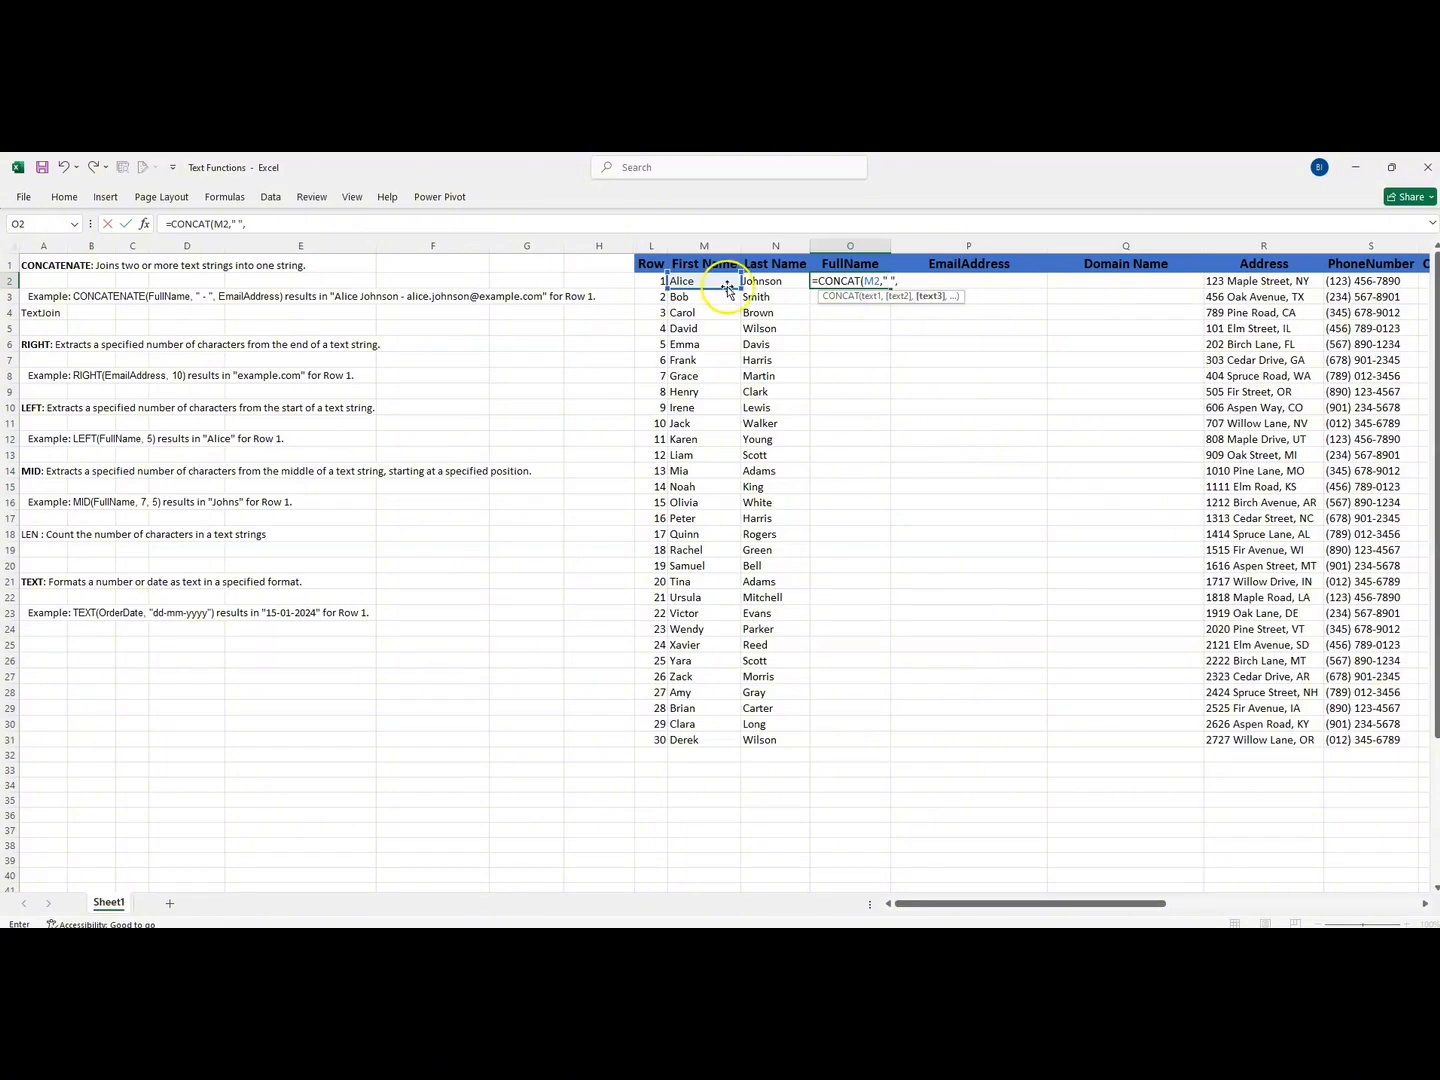
left_click(764, 284)
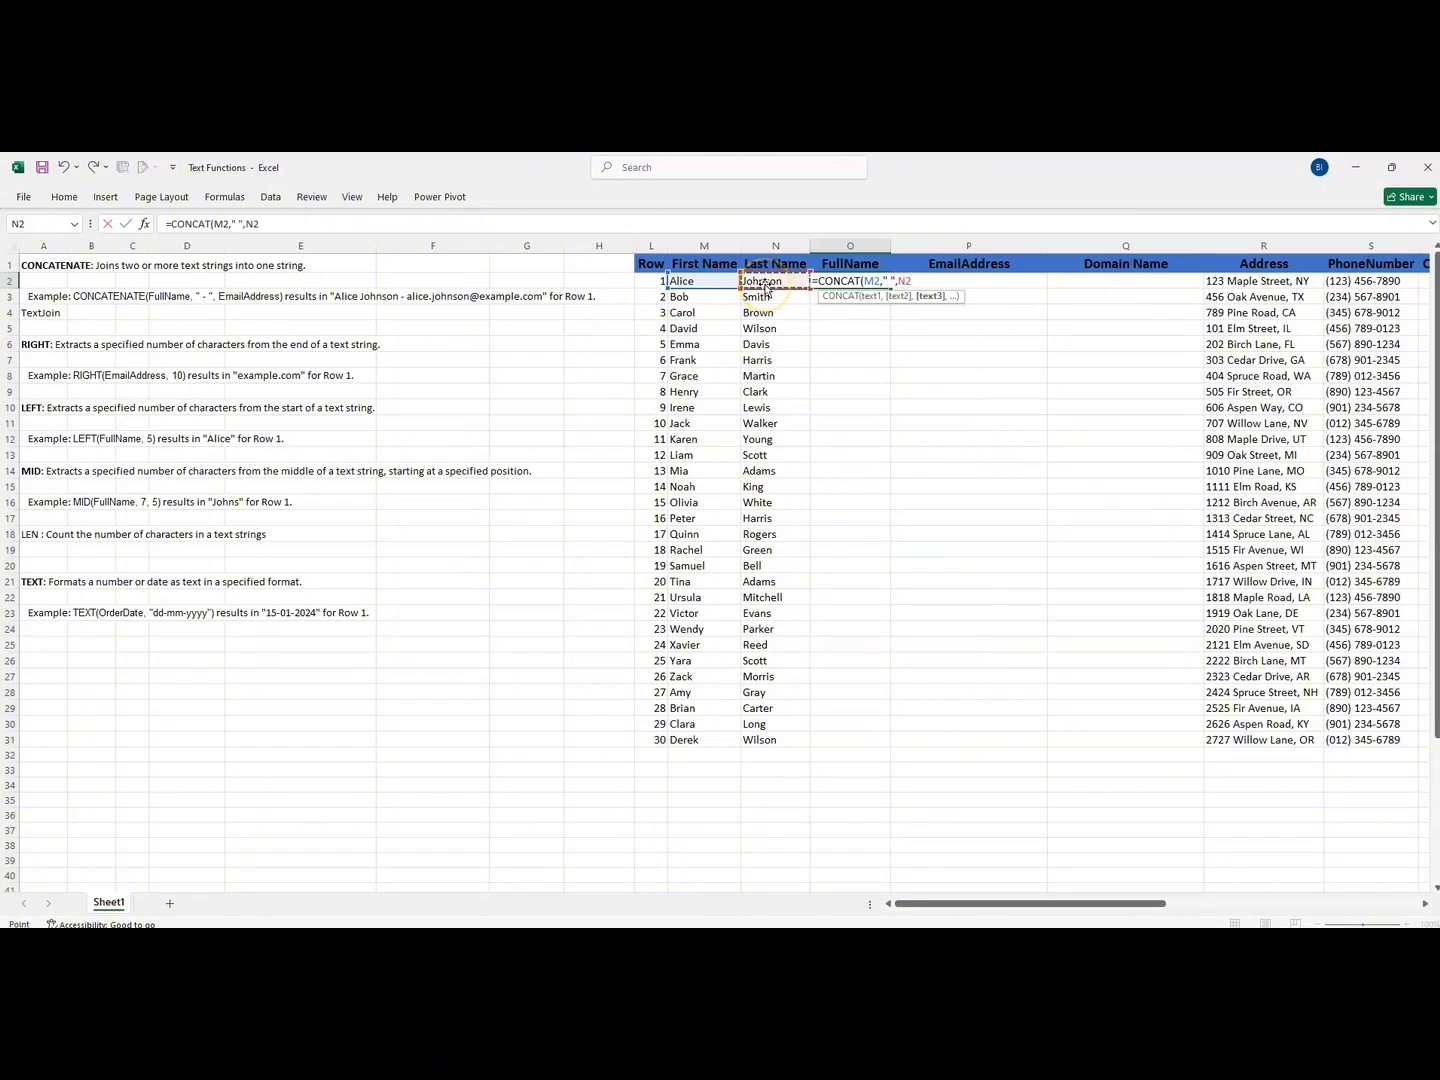
key("Return")
left_click(834, 282)
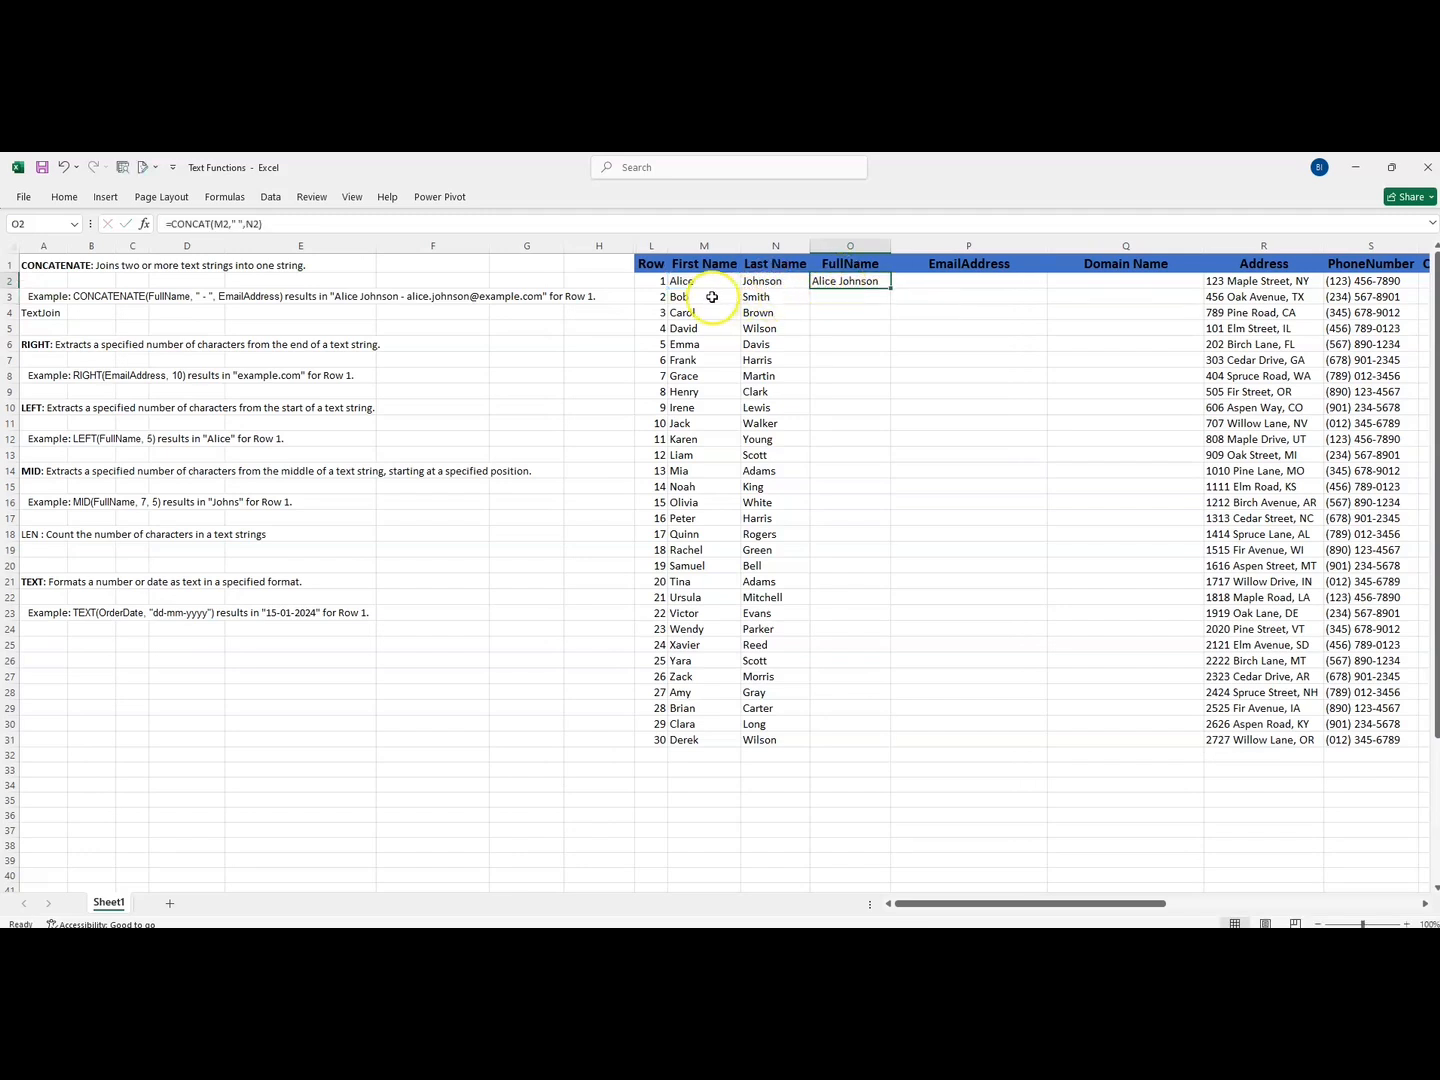
double_click(889, 288)
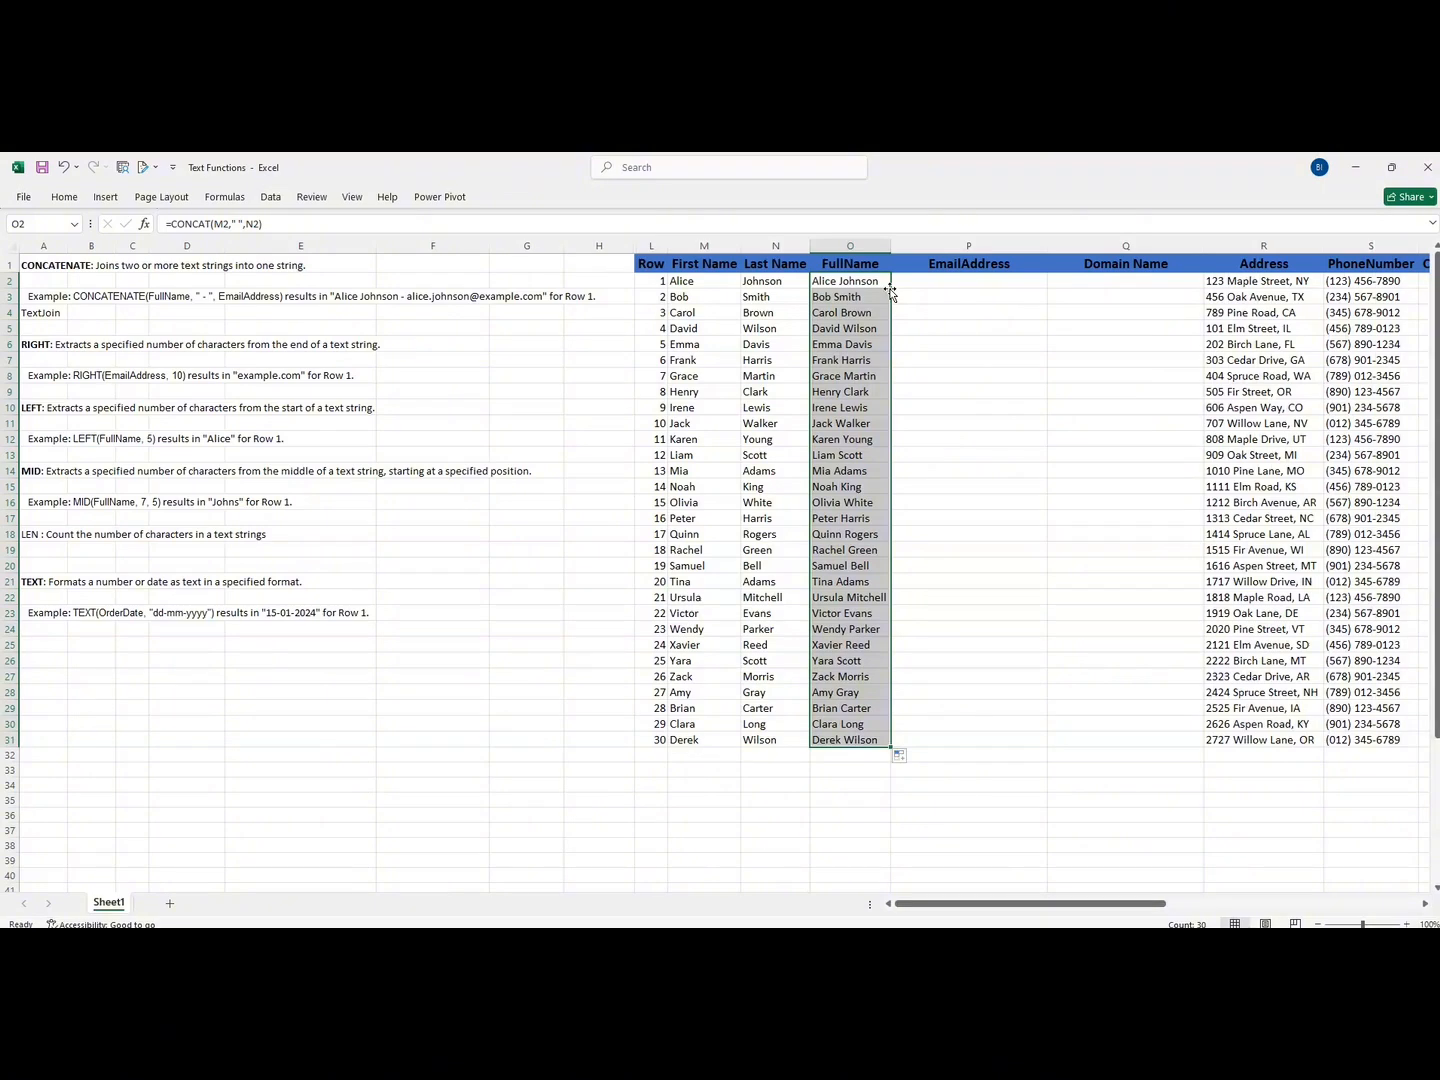
- Clear the contents of the FullName cells O2:O31, keeping the header
left_click(37, 314)
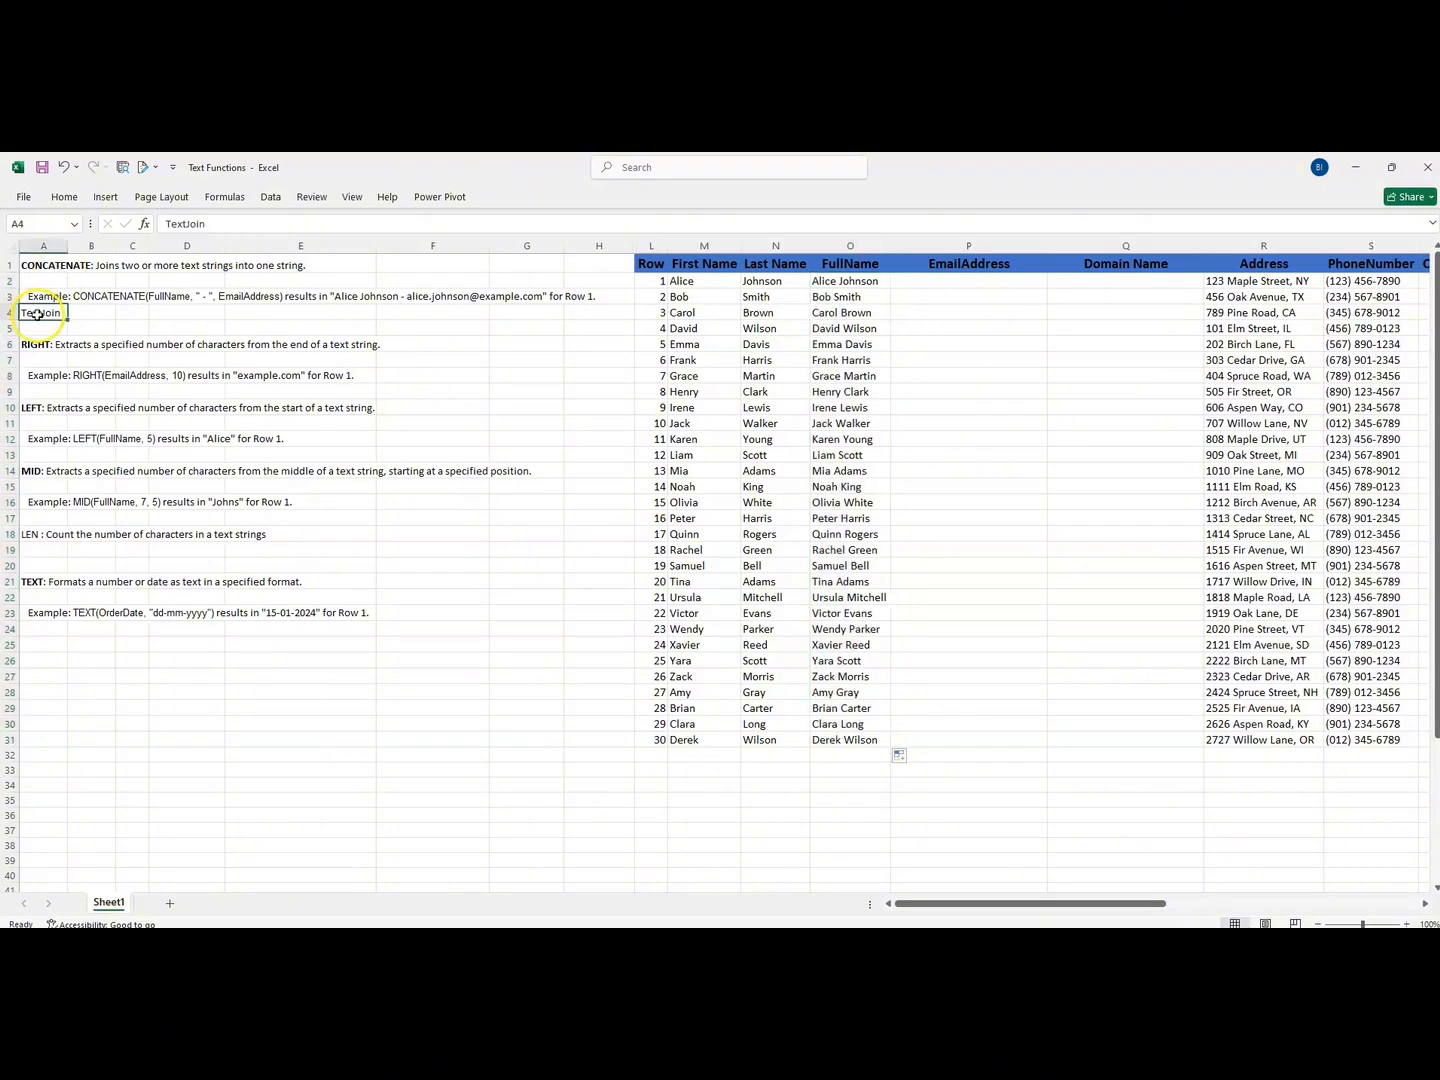
left_click(826, 288)
key("ctrl+shift+Down")
right_click(827, 285)
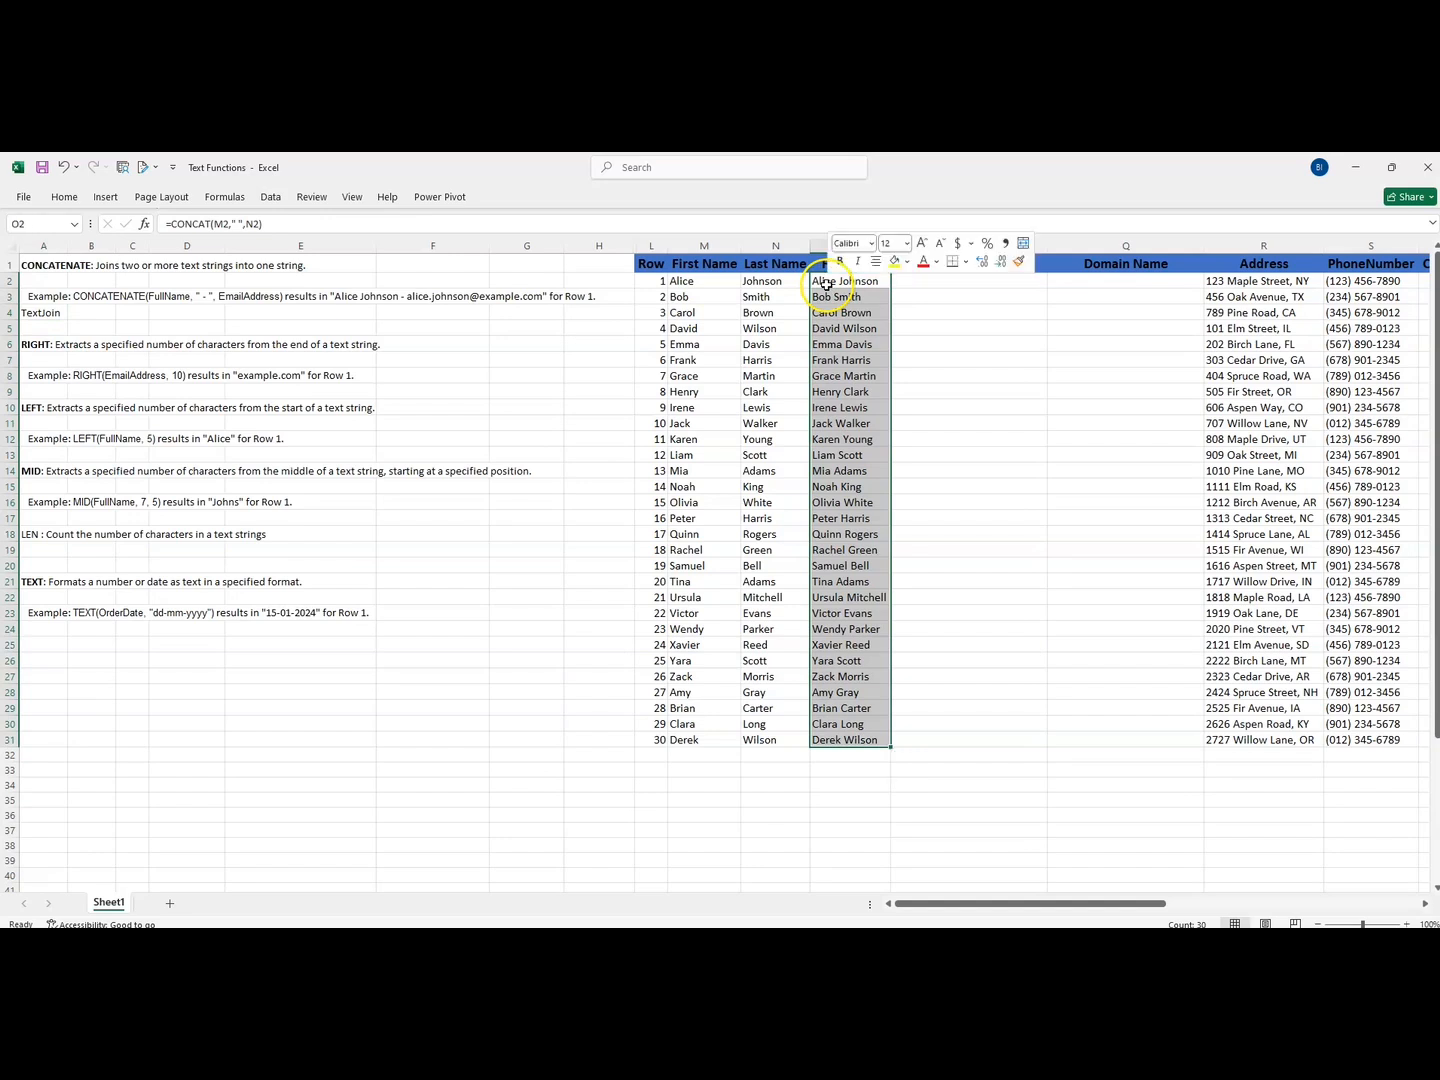
left_click(870, 499)
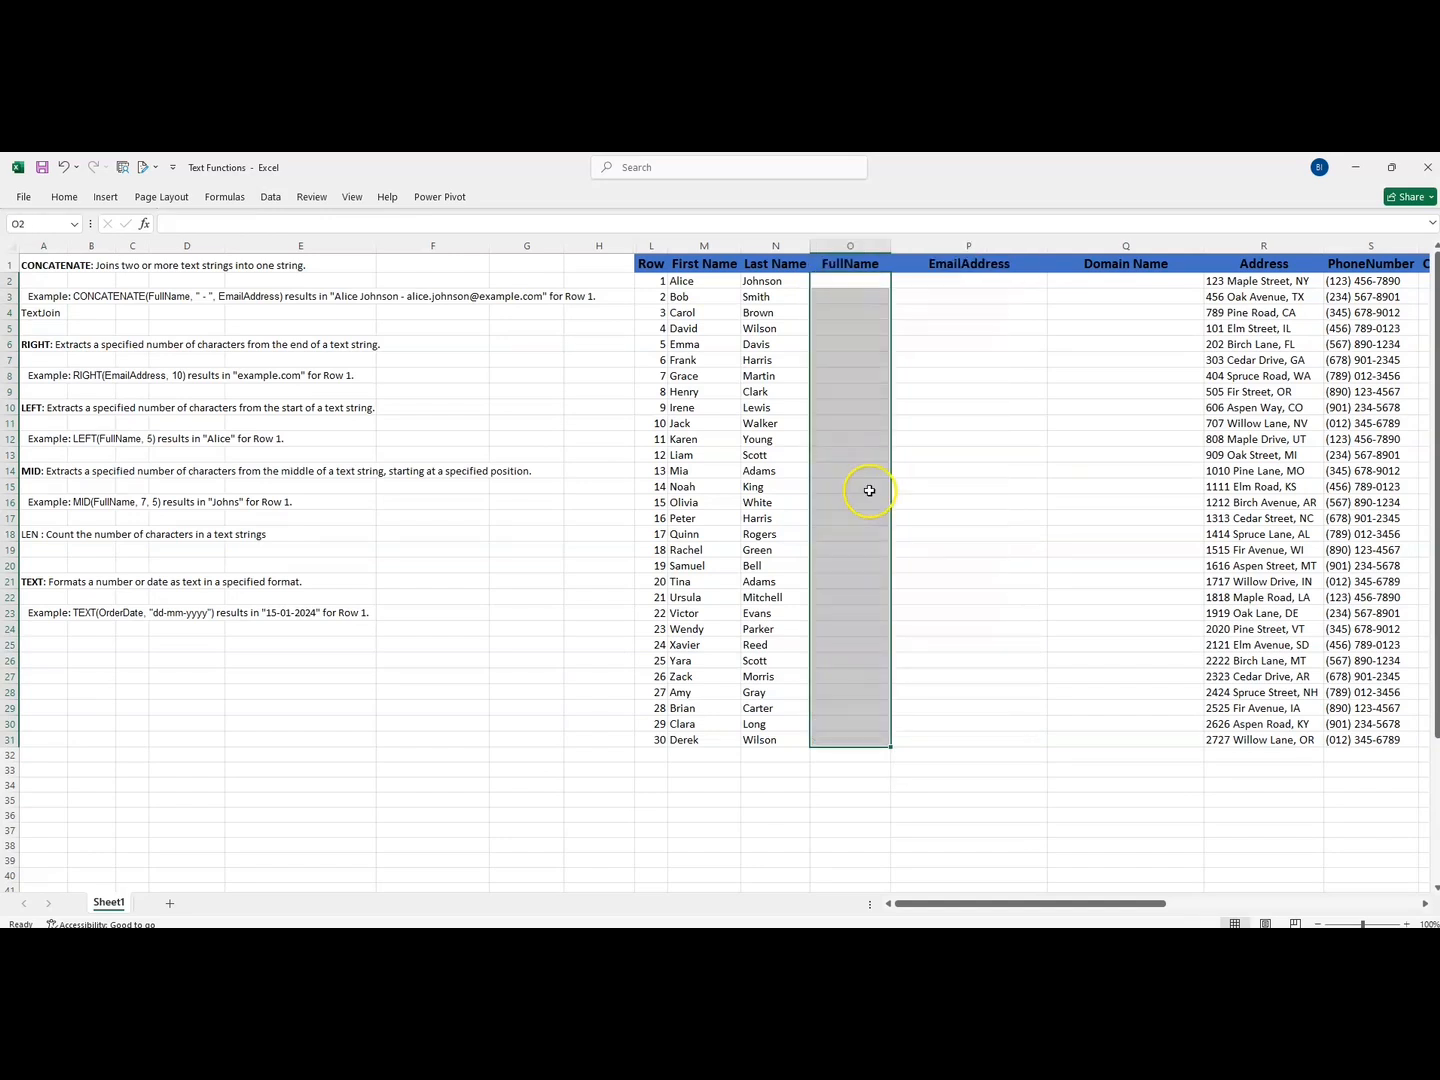
- Enter =TEXTJOIN(" ",TRUE,M2,N2) in cell O2 to join the first and last names with a space, ignoring empty cells
left_click(829, 280)
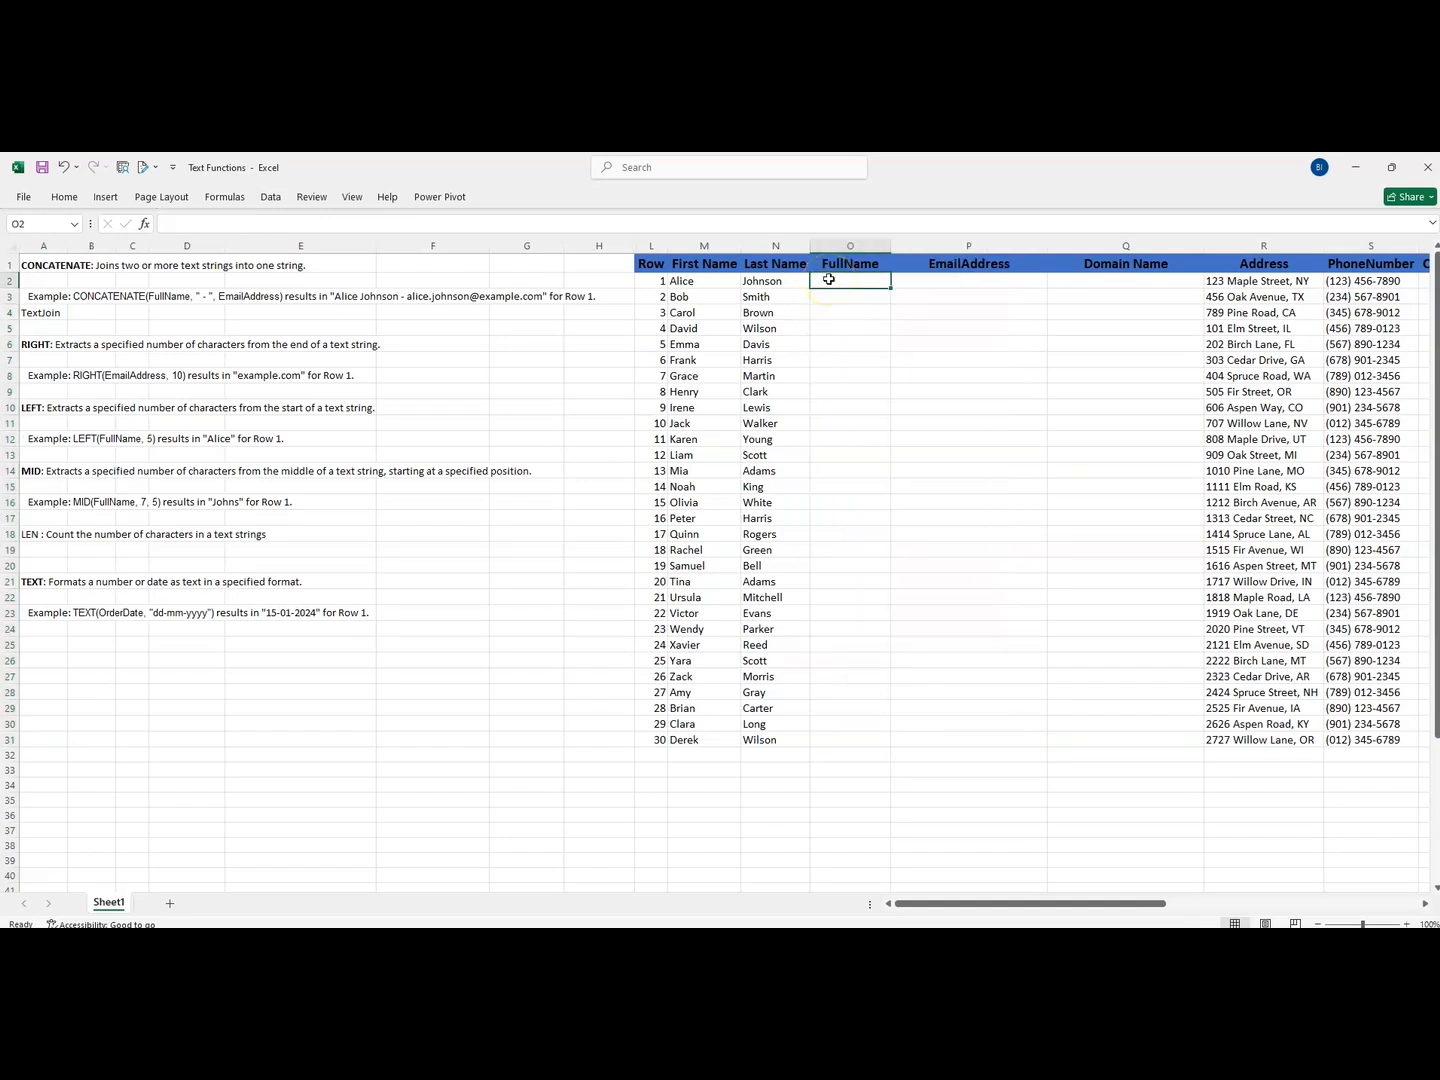
type("=text")
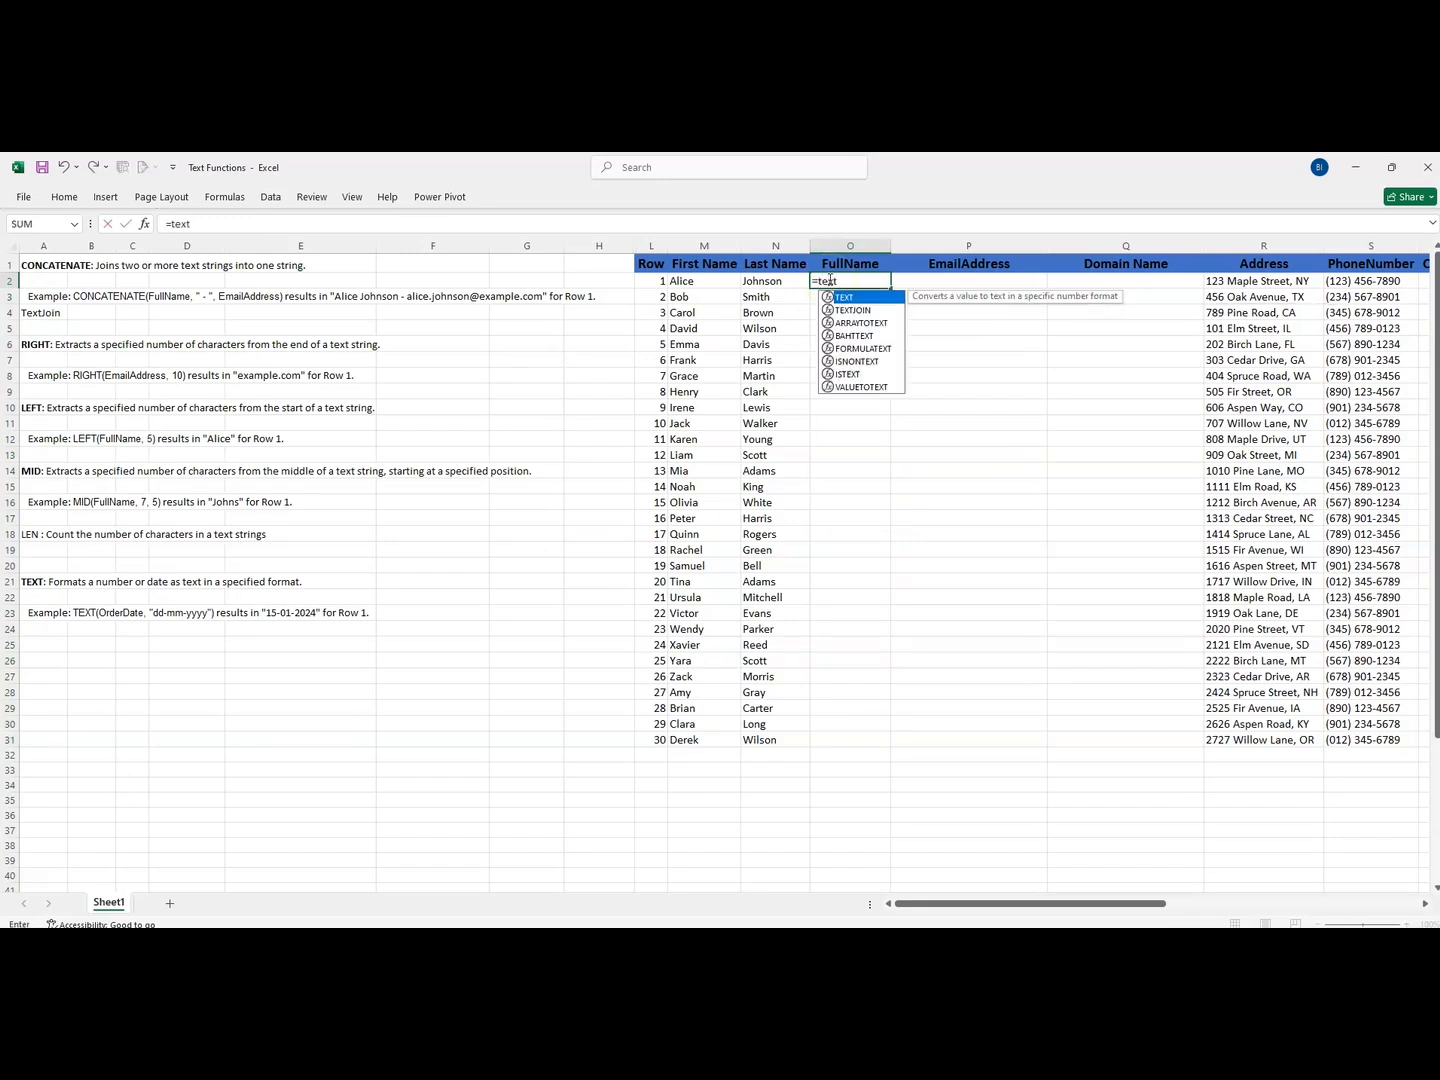
left_click(851, 311)
double_click(851, 311)
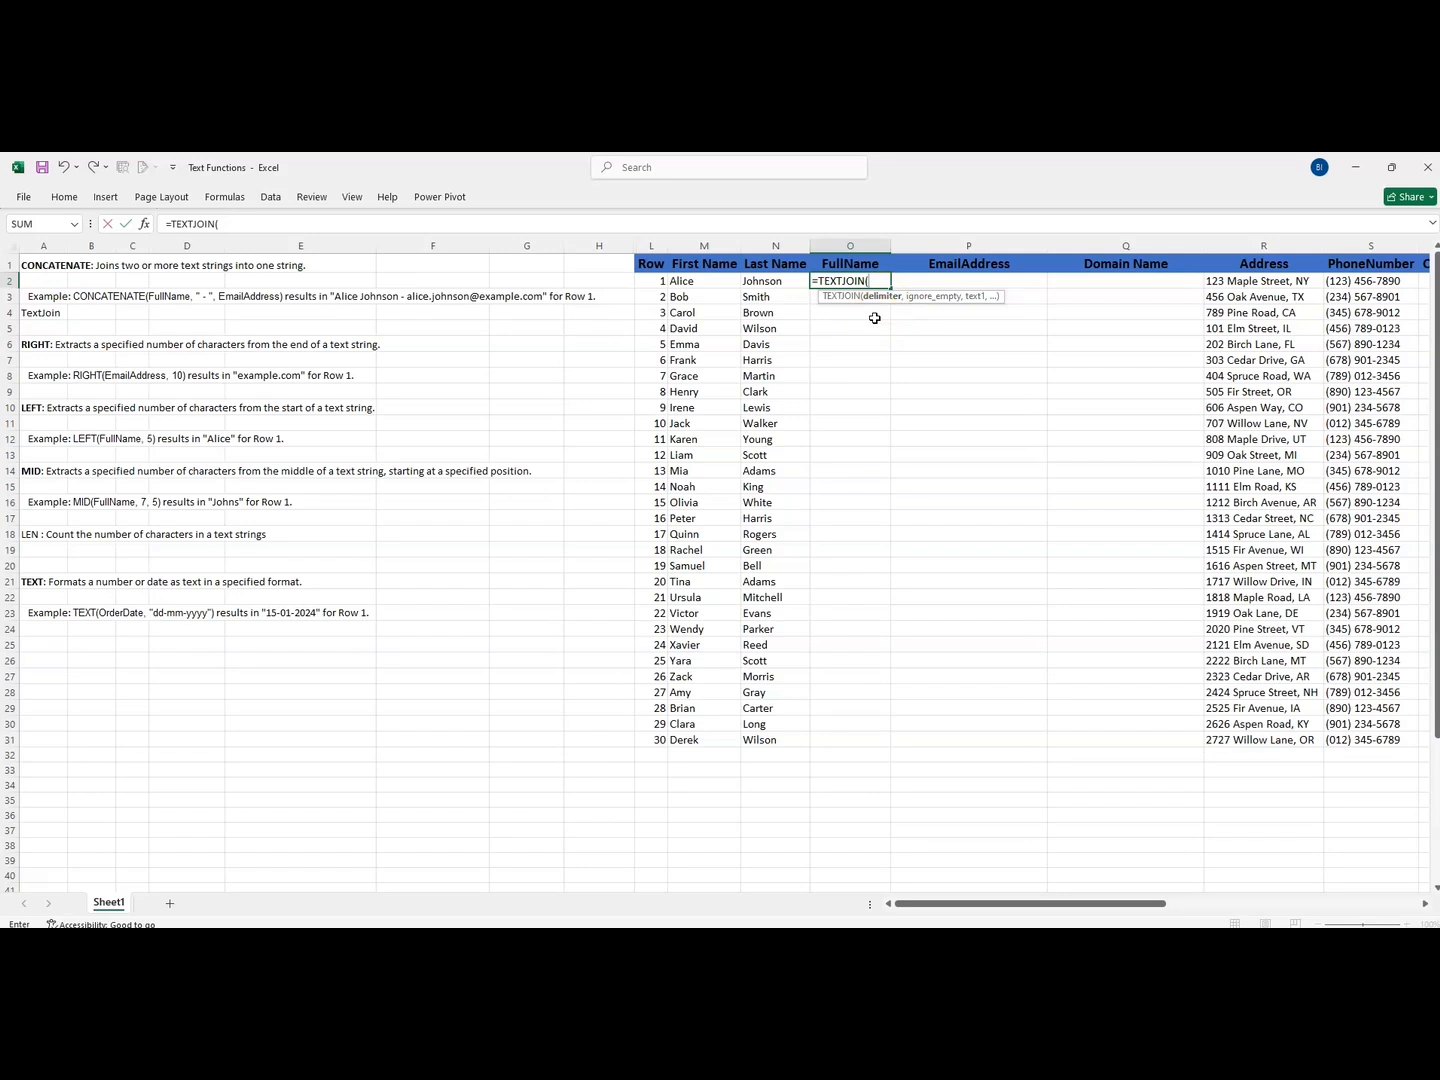
type("\" \",")
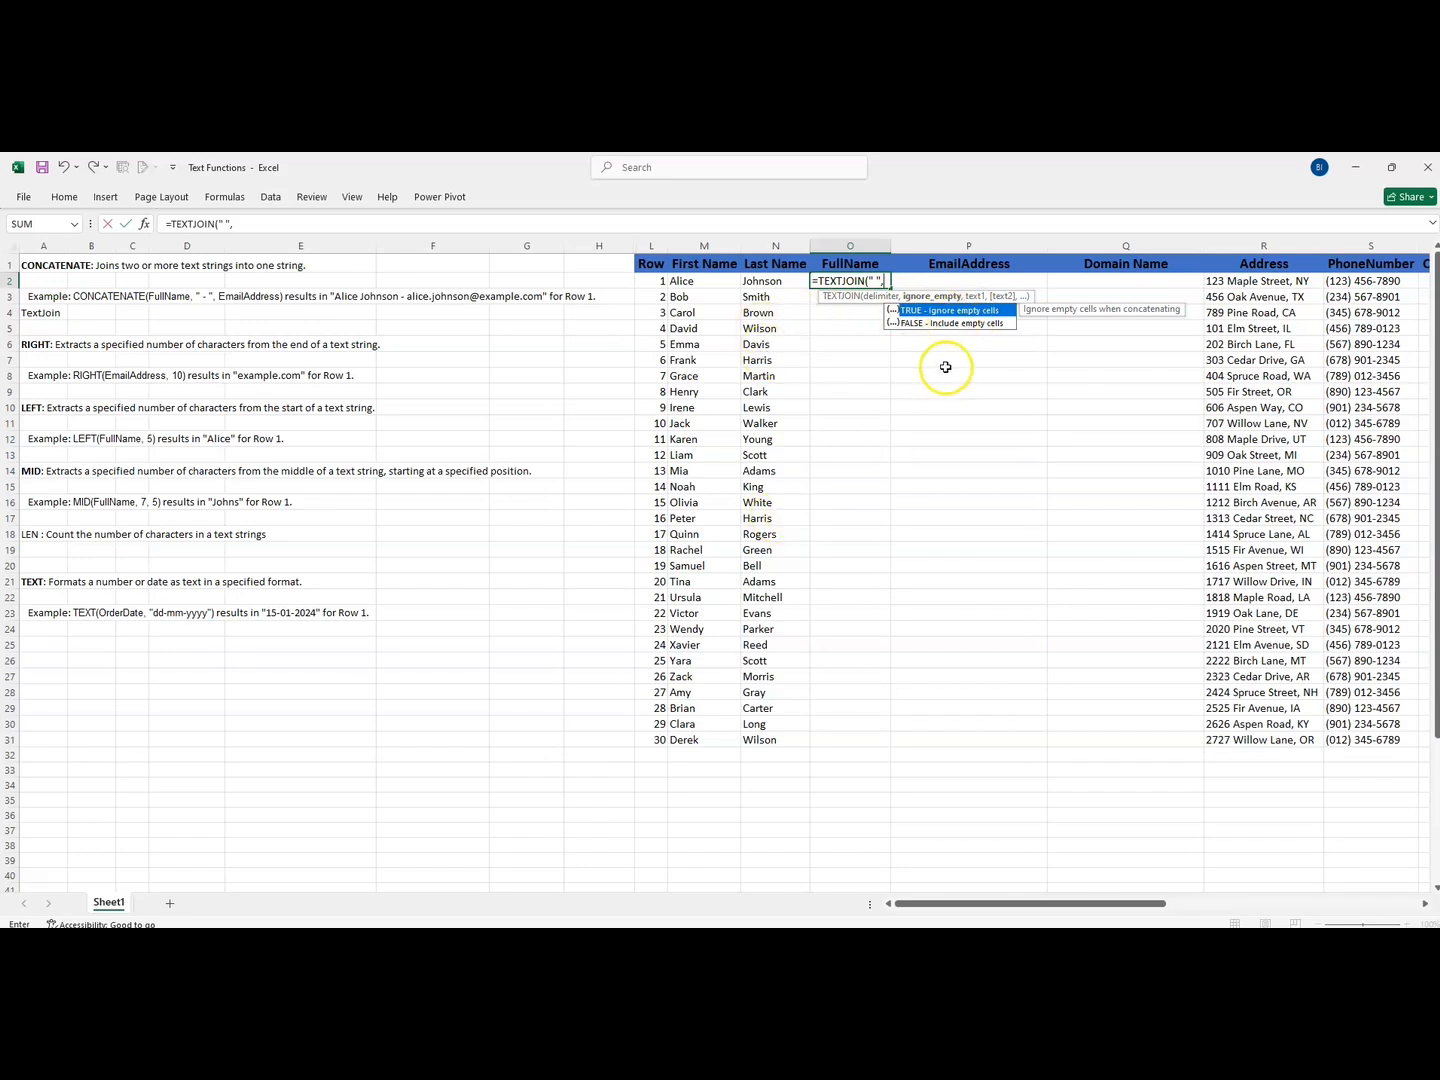
double_click(922, 311)
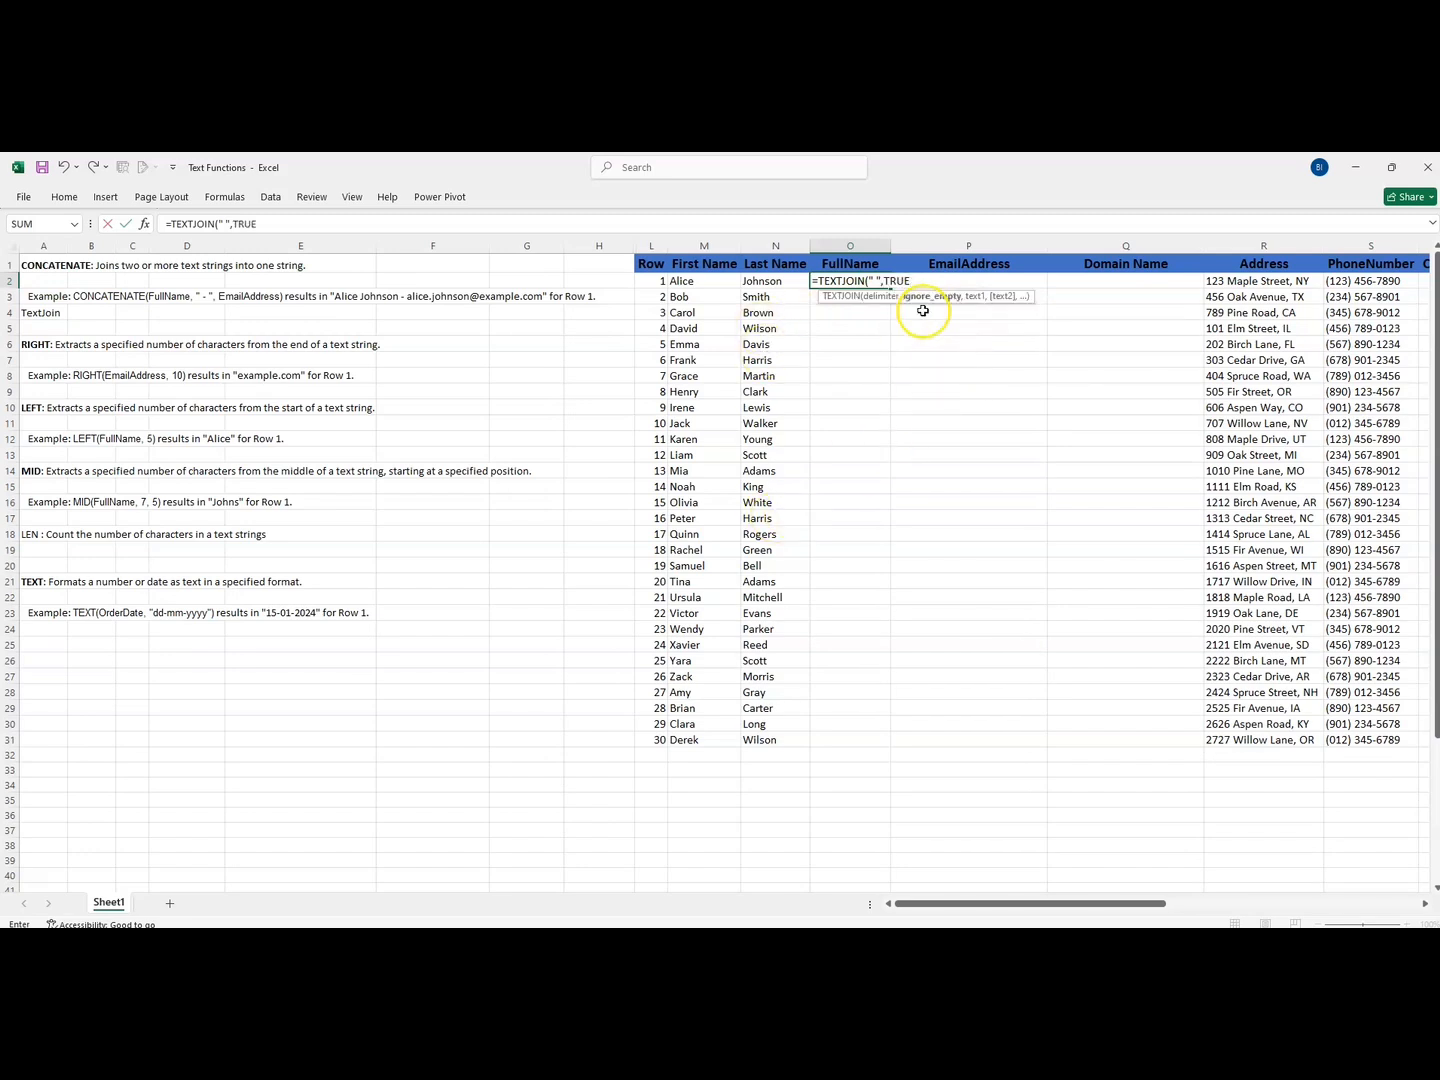
type(",")
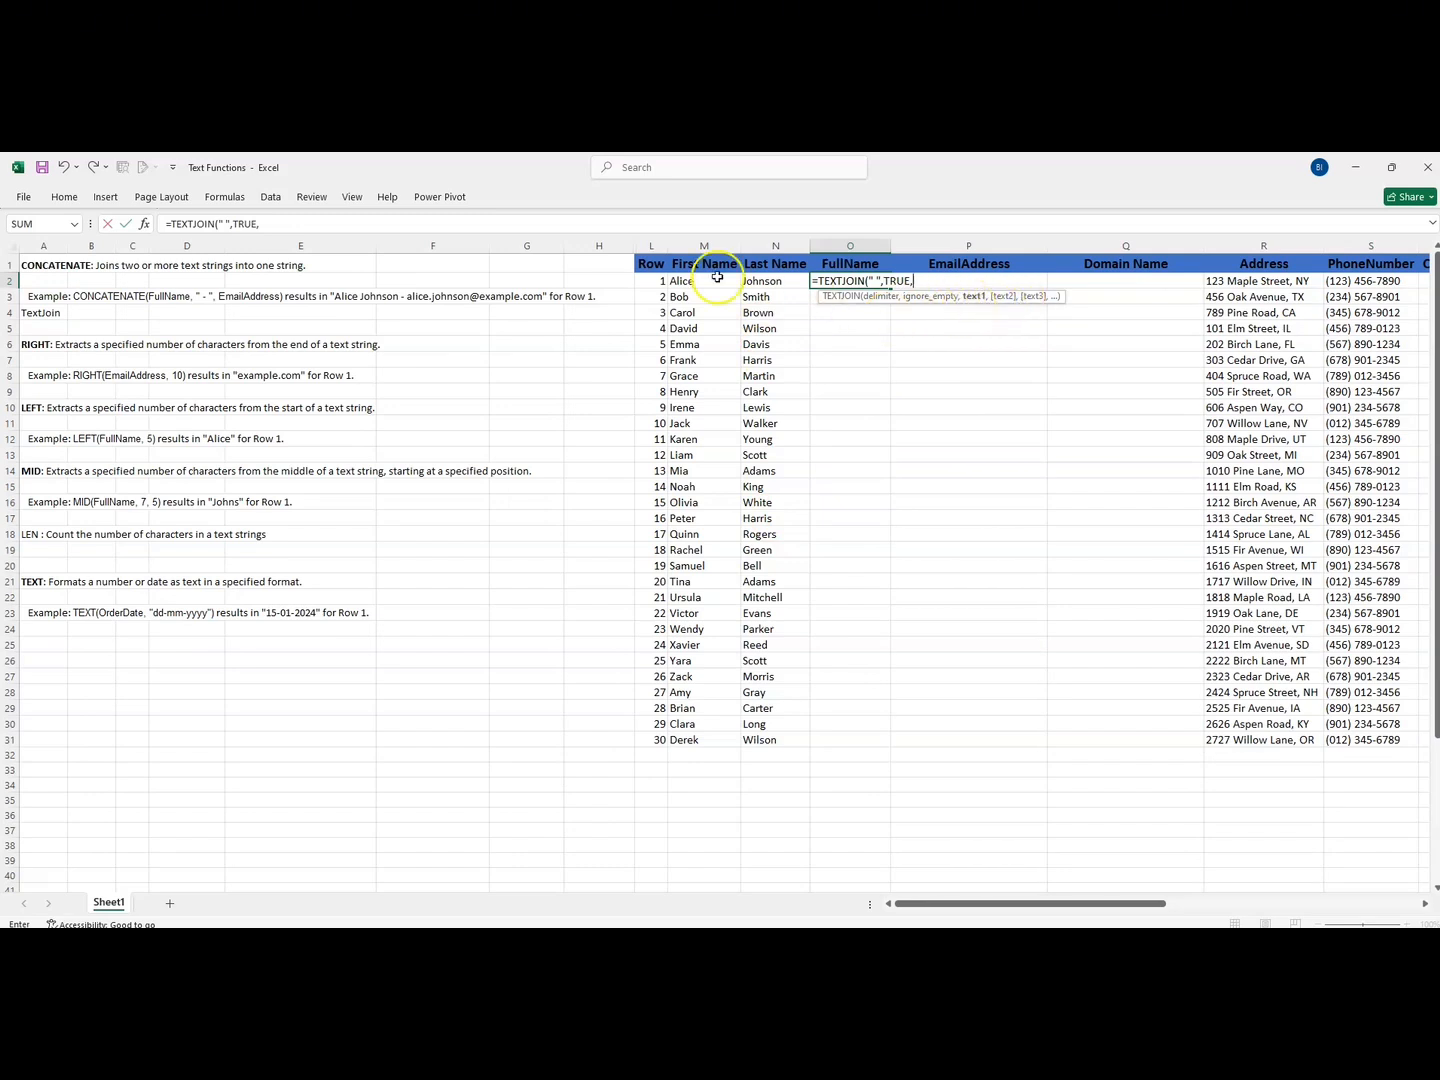
left_click(679, 283)
type(",")
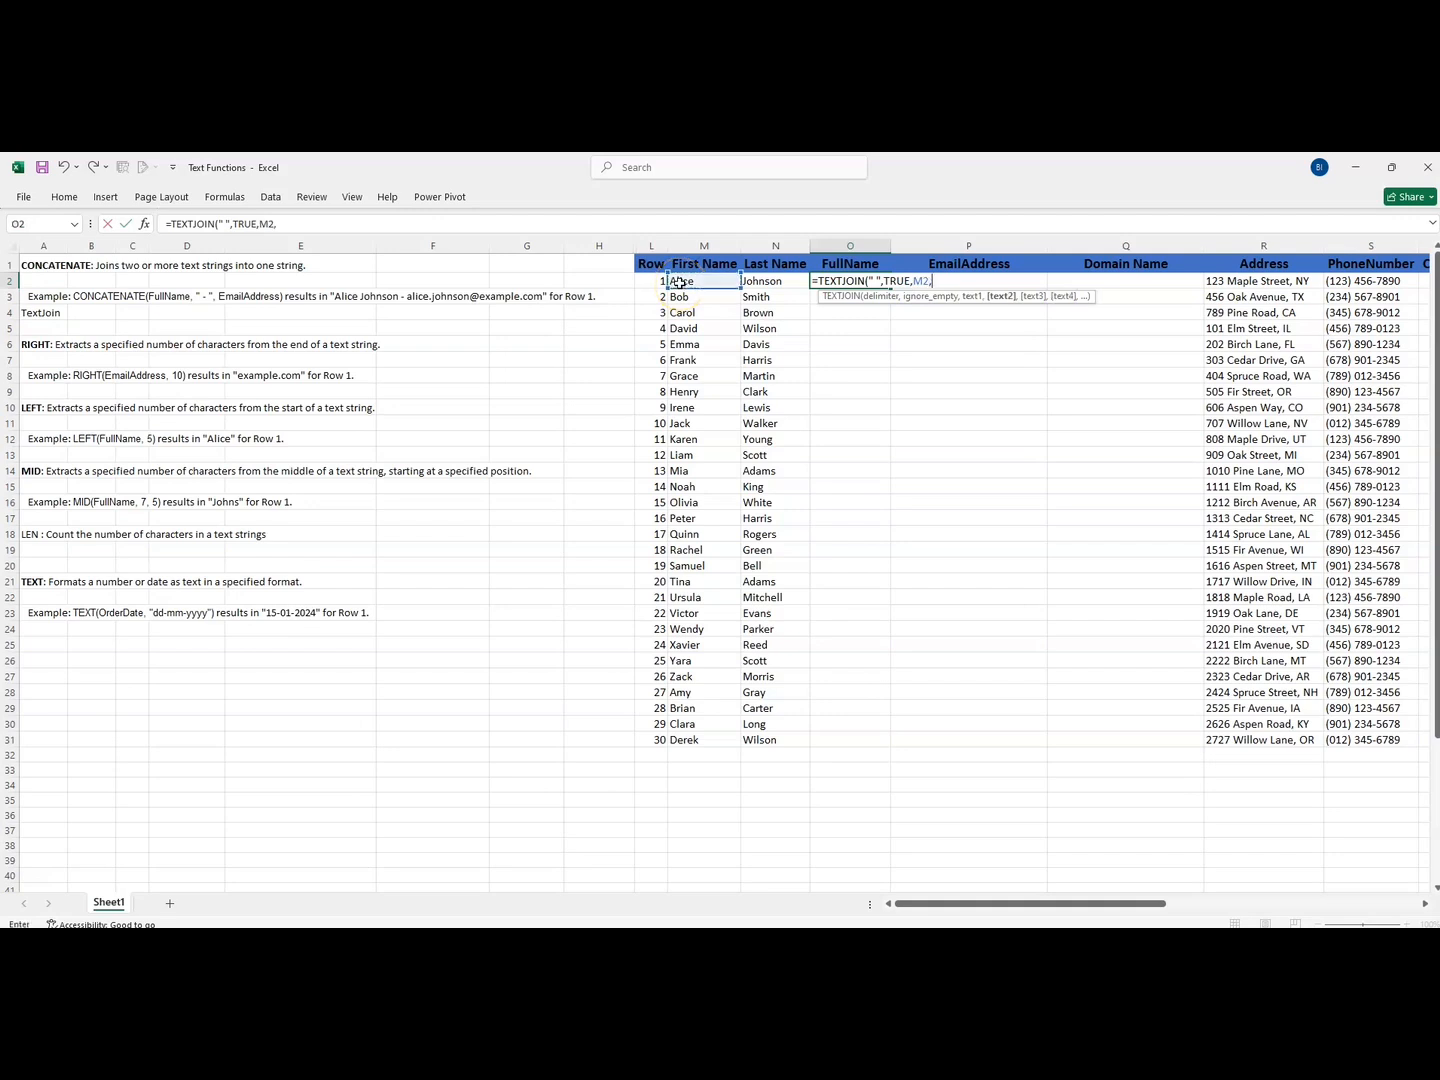
left_click(757, 282)
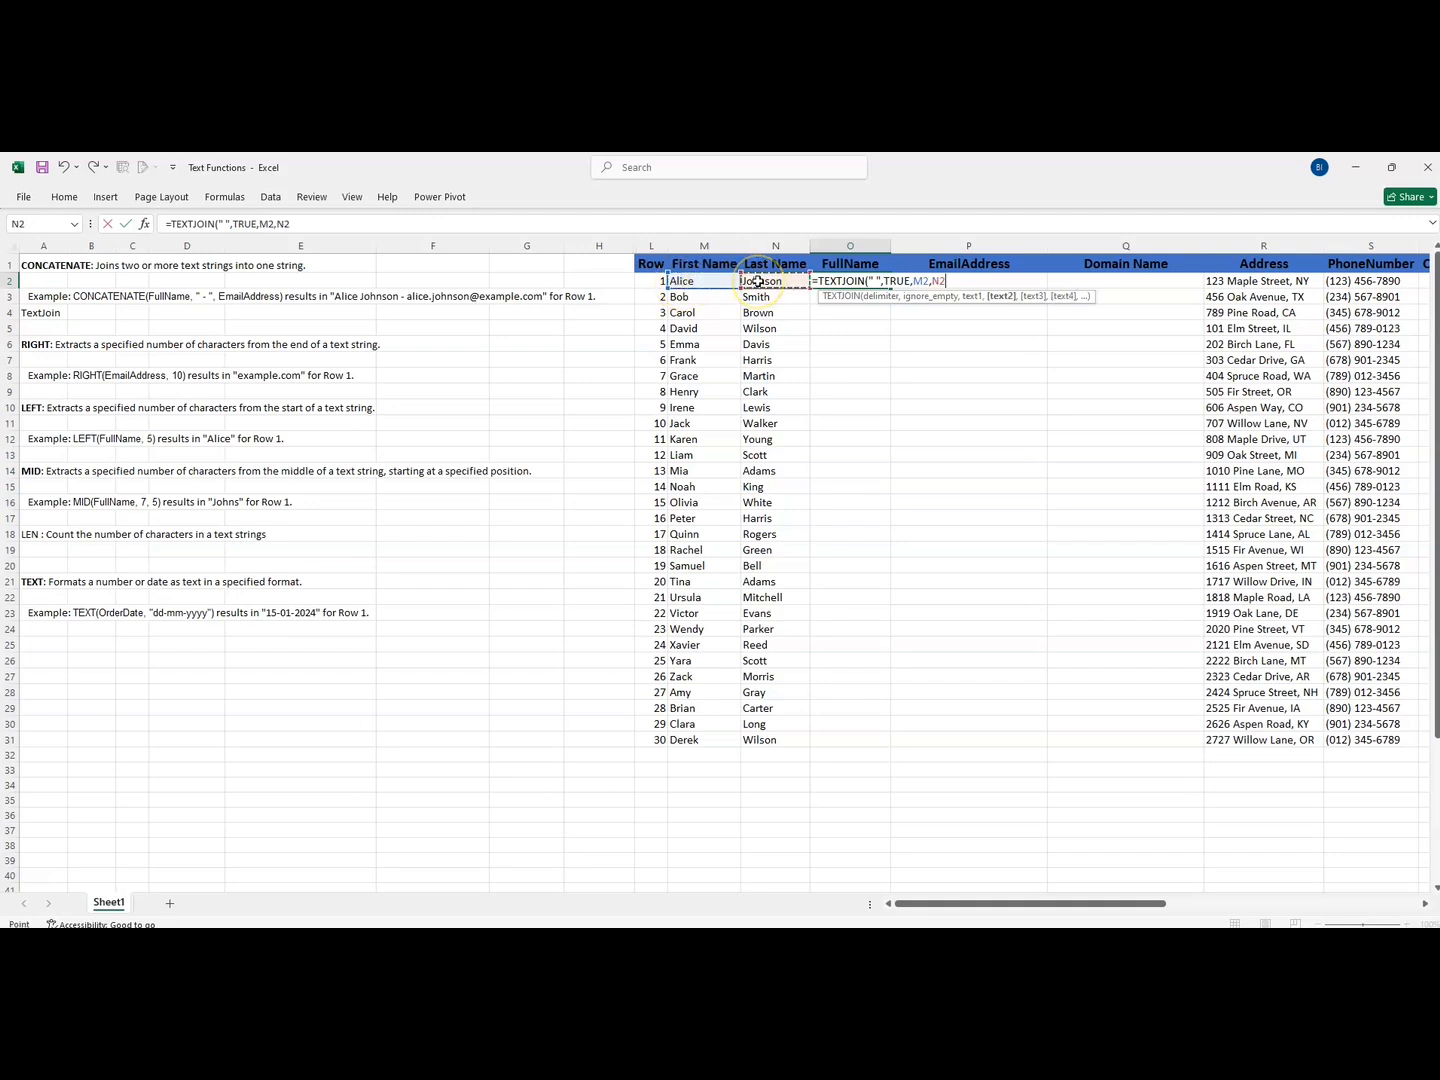
key("Return")
- Fill the TEXTJOIN formula from O2 down the FullName column to row 31
left_click(845, 282)
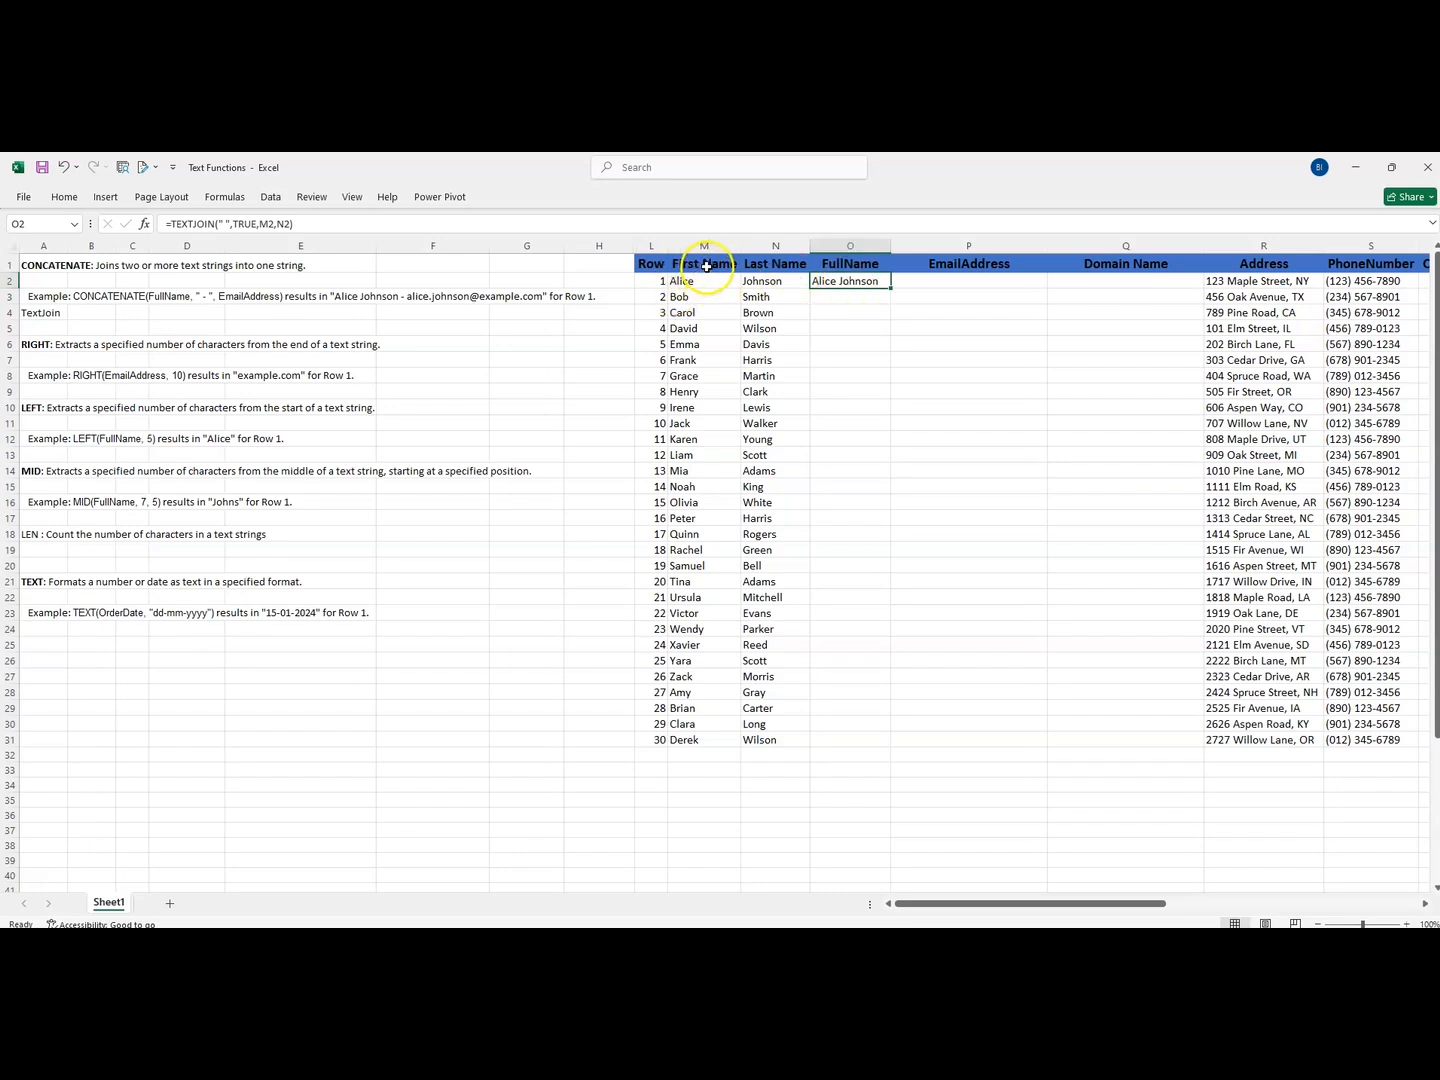
double_click(892, 288)
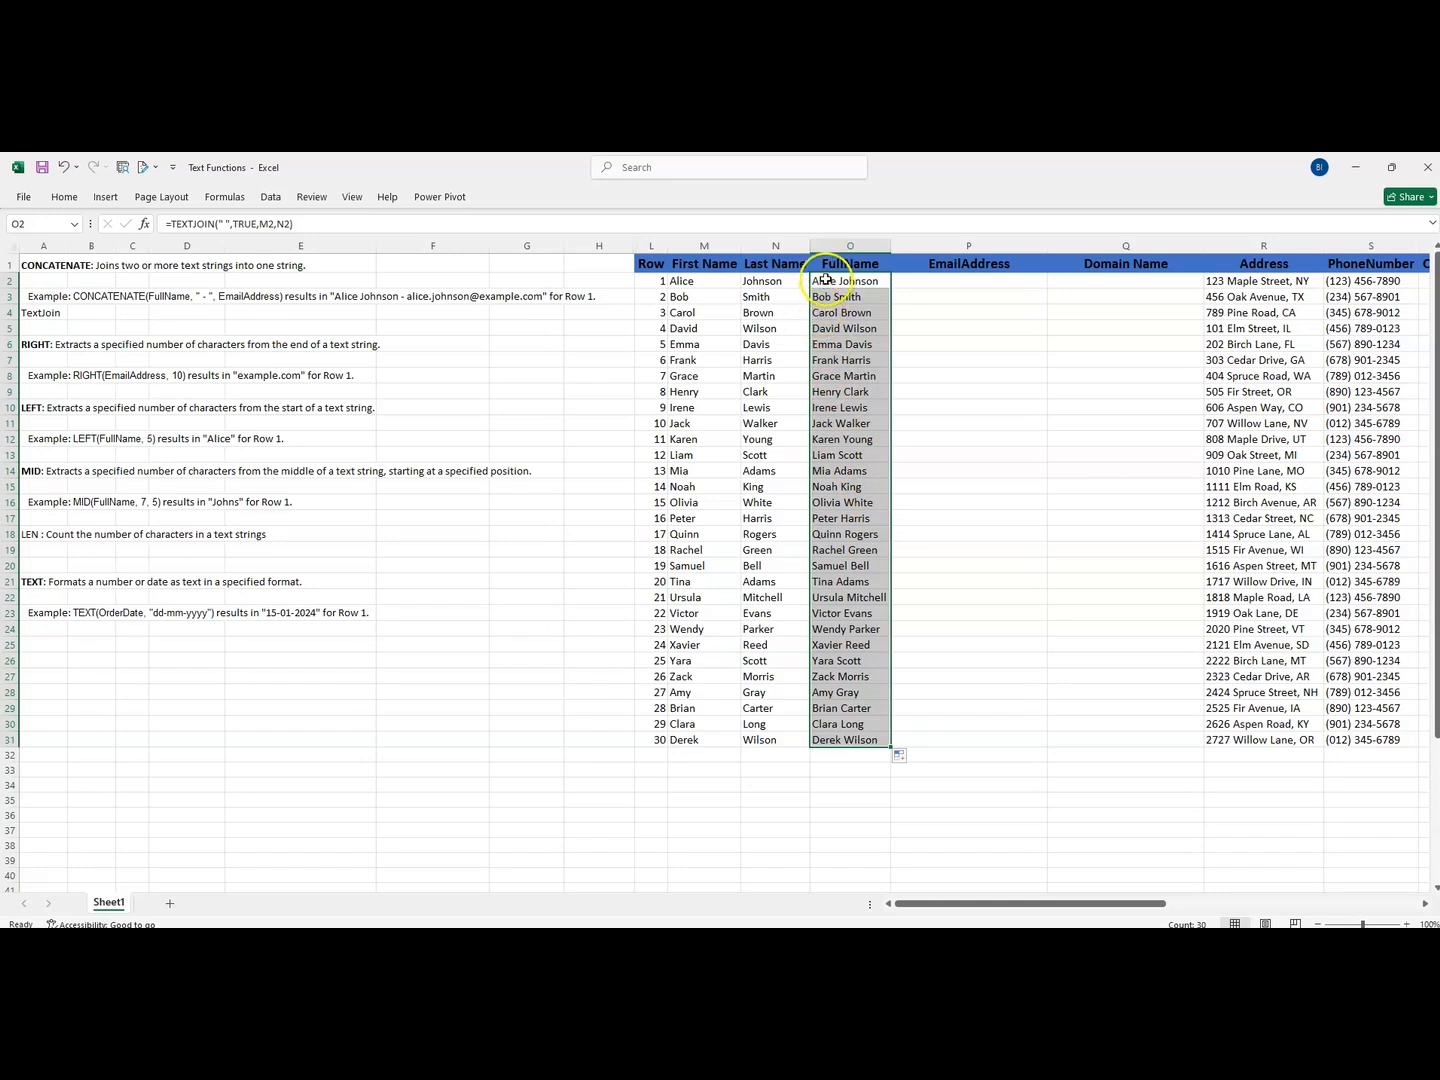
left_click_drag(838, 281, 845, 742)
- Enter the first person's lowercase name-based Gmail address in P2, start the same pattern in P3 and accept Flash Fill through row 31
left_click(910, 283)
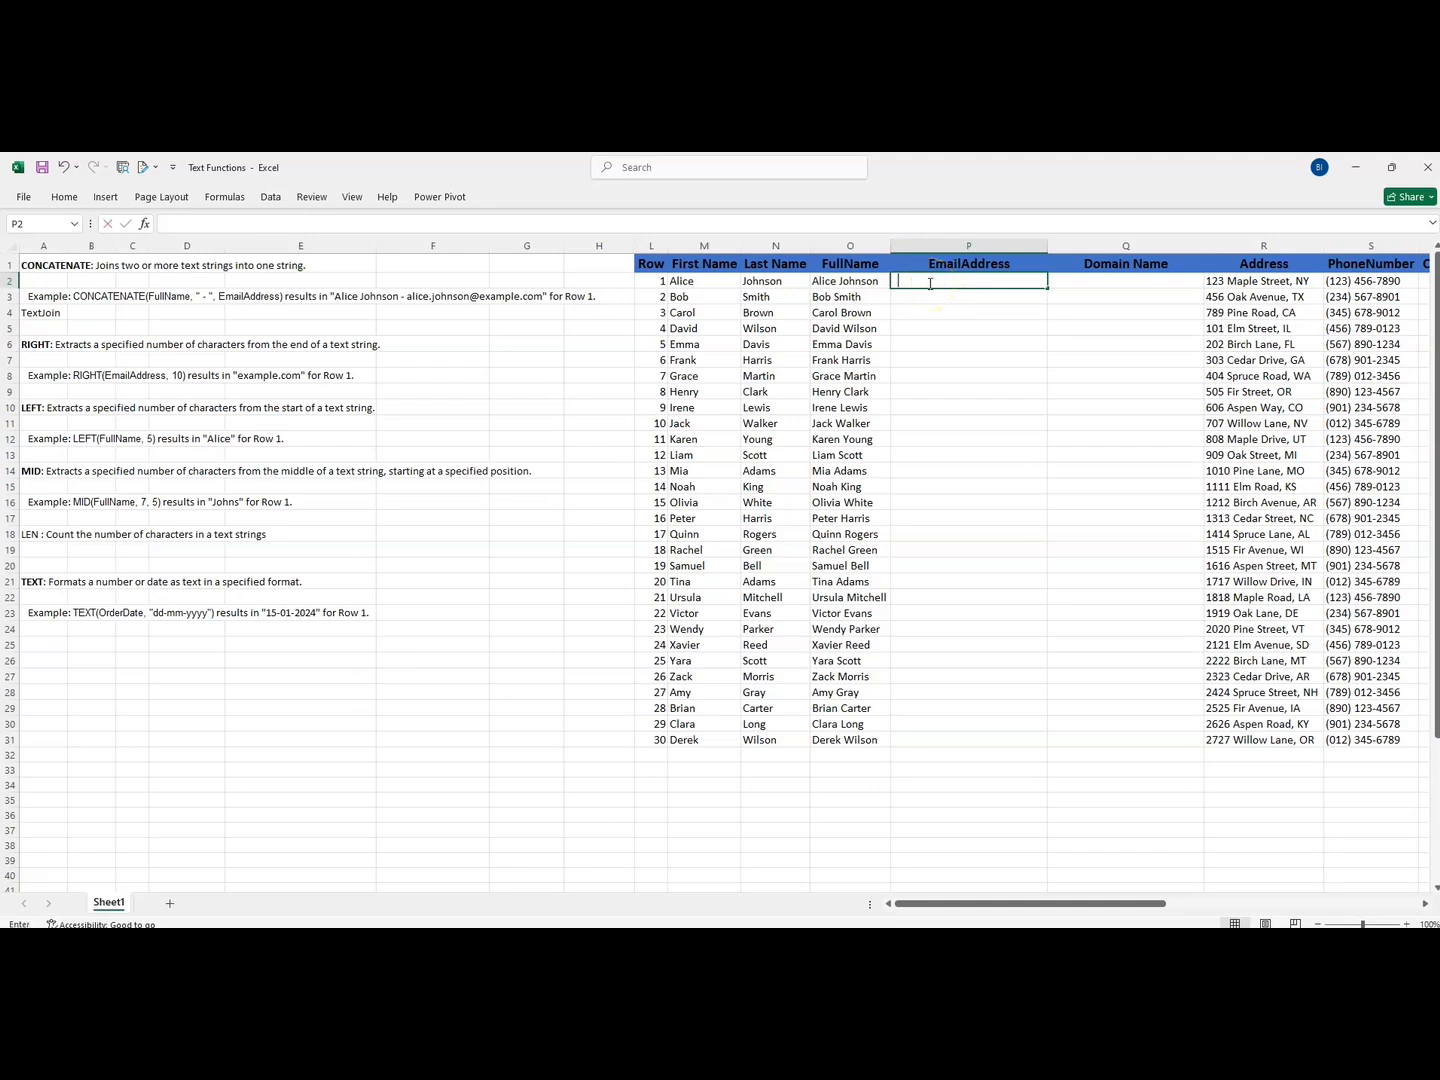
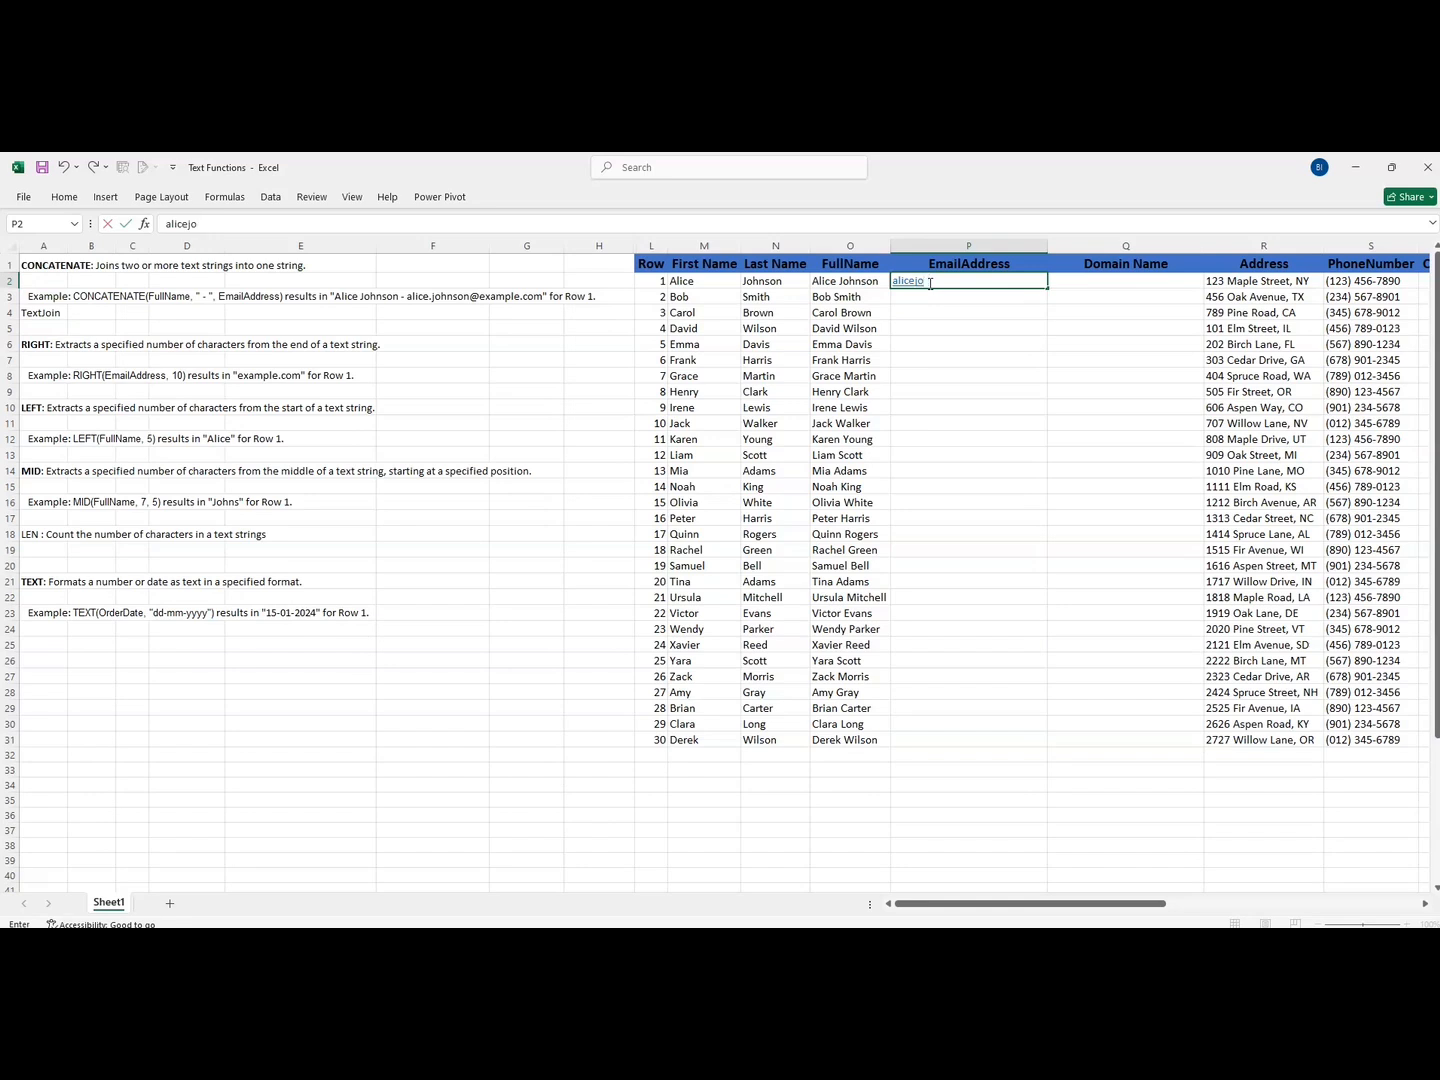
key("Return")
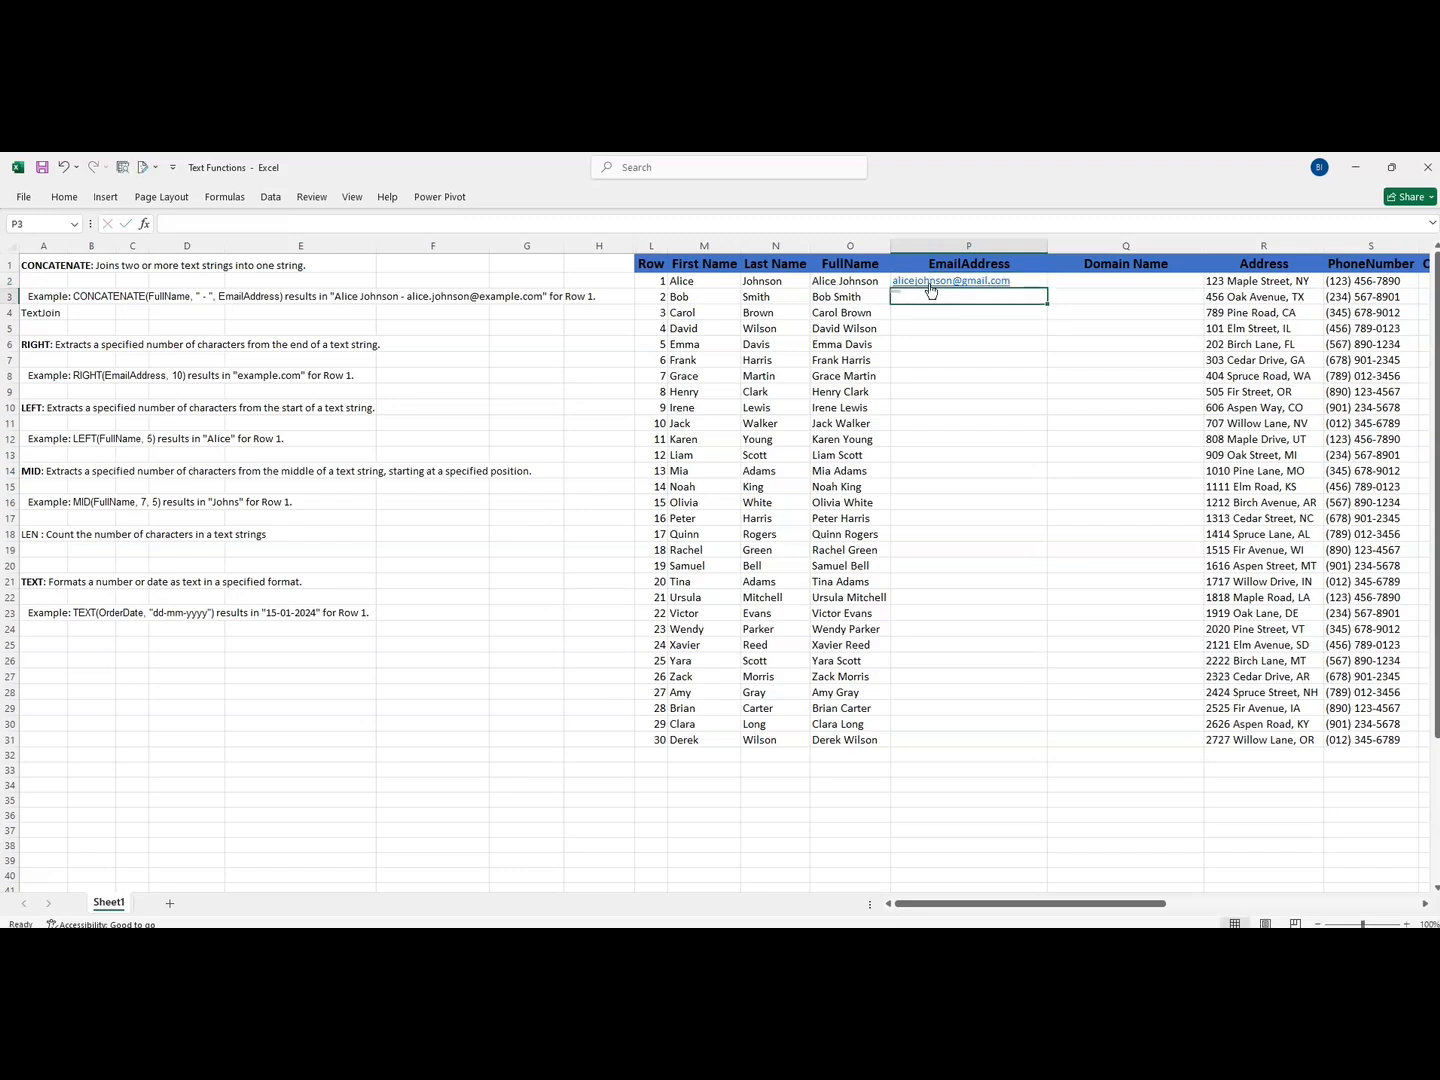
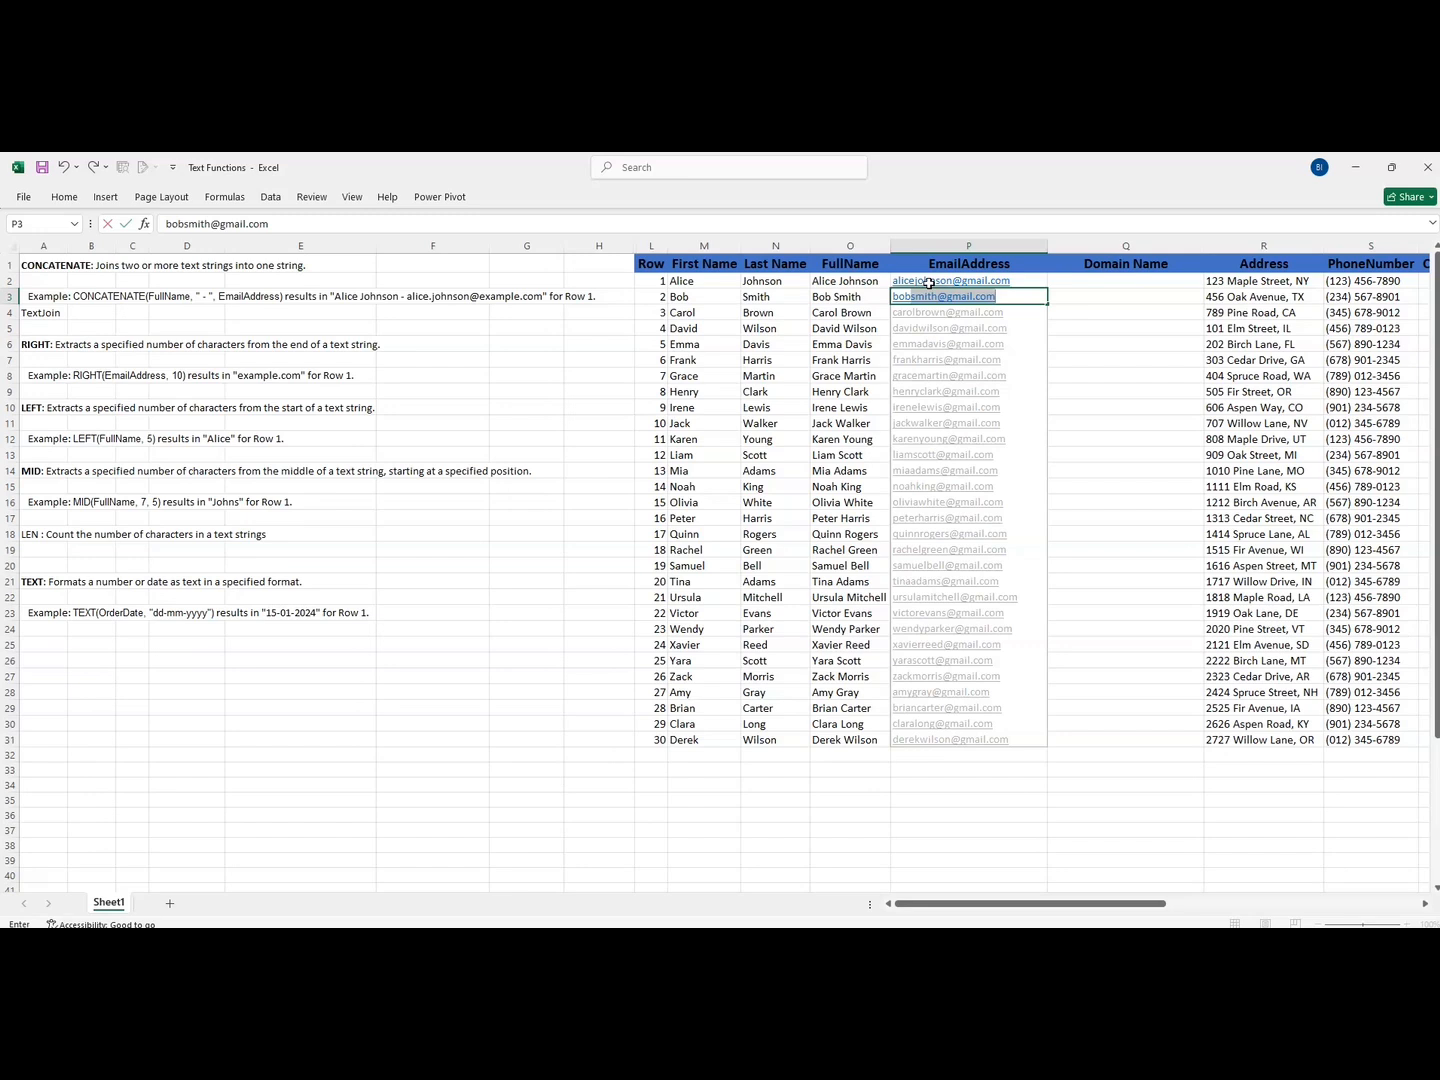
key("Return")
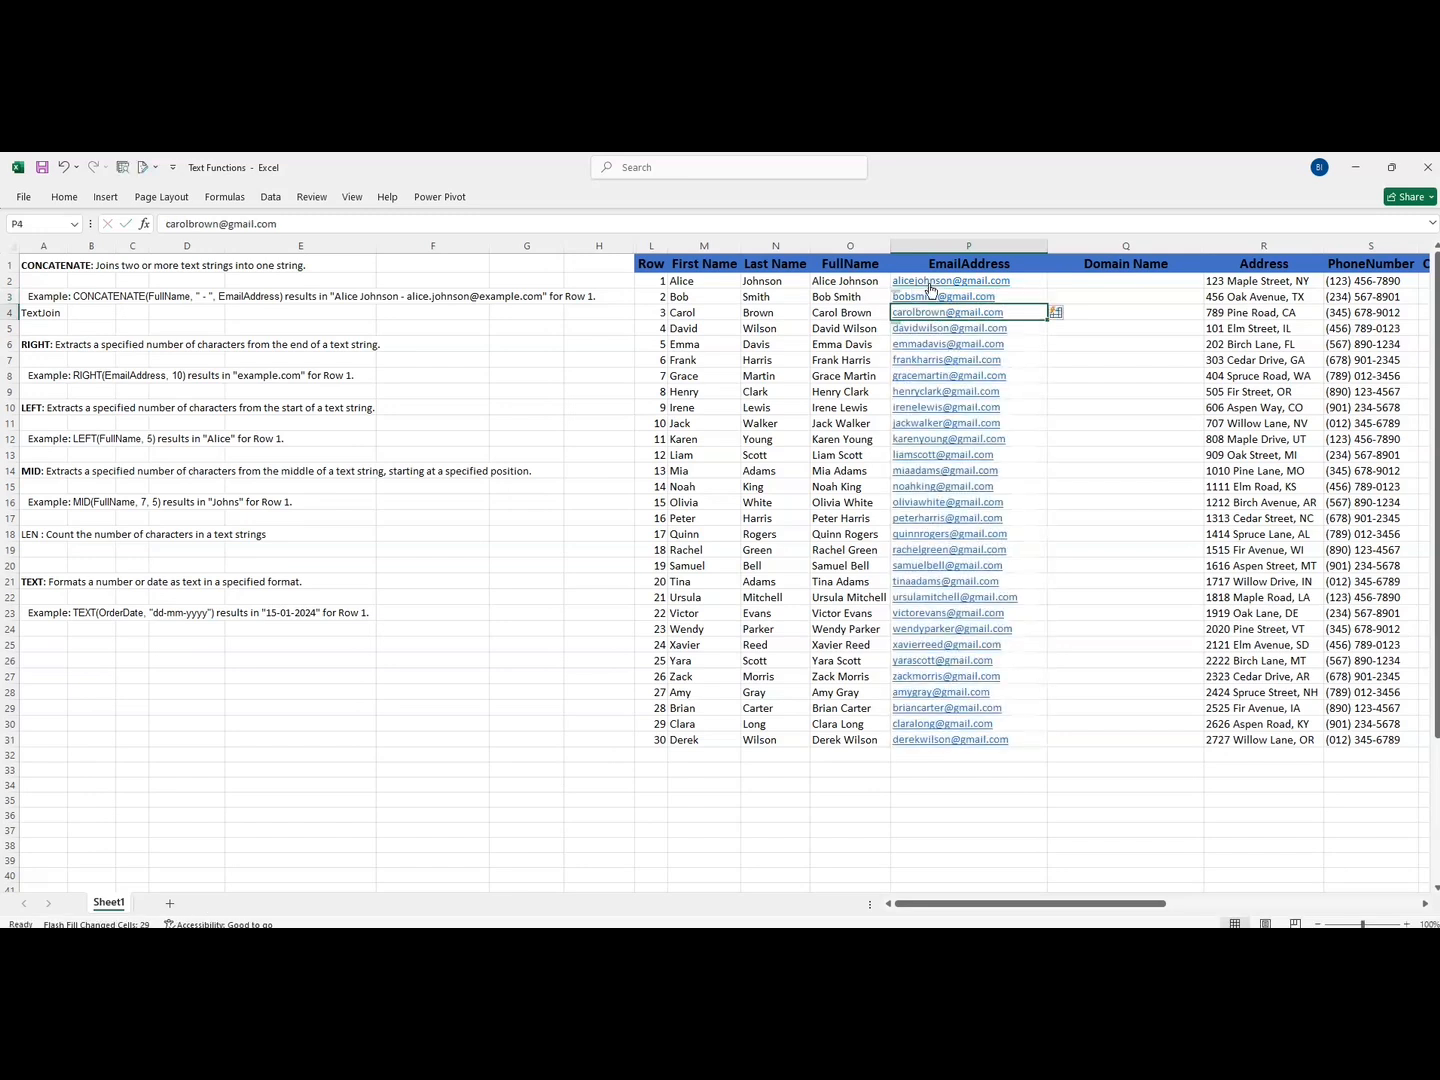
- Enter =RIGHT(P2,9) in cell Q2 to extract the domain name from the end of the email address
left_click(1068, 281)
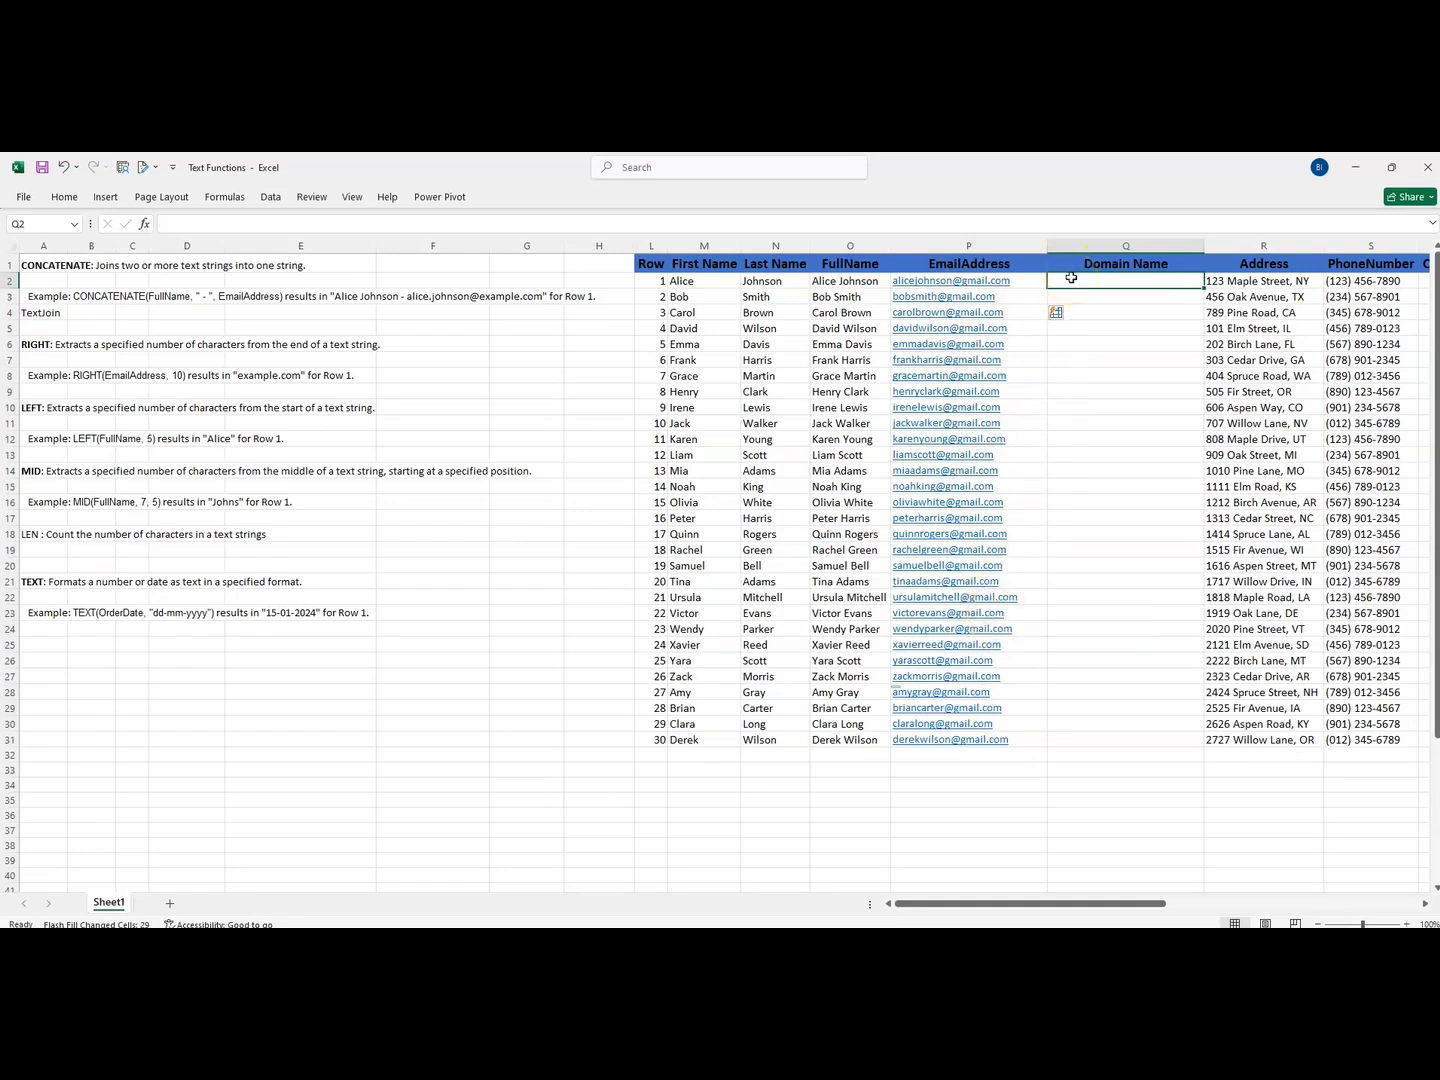
type("=right")
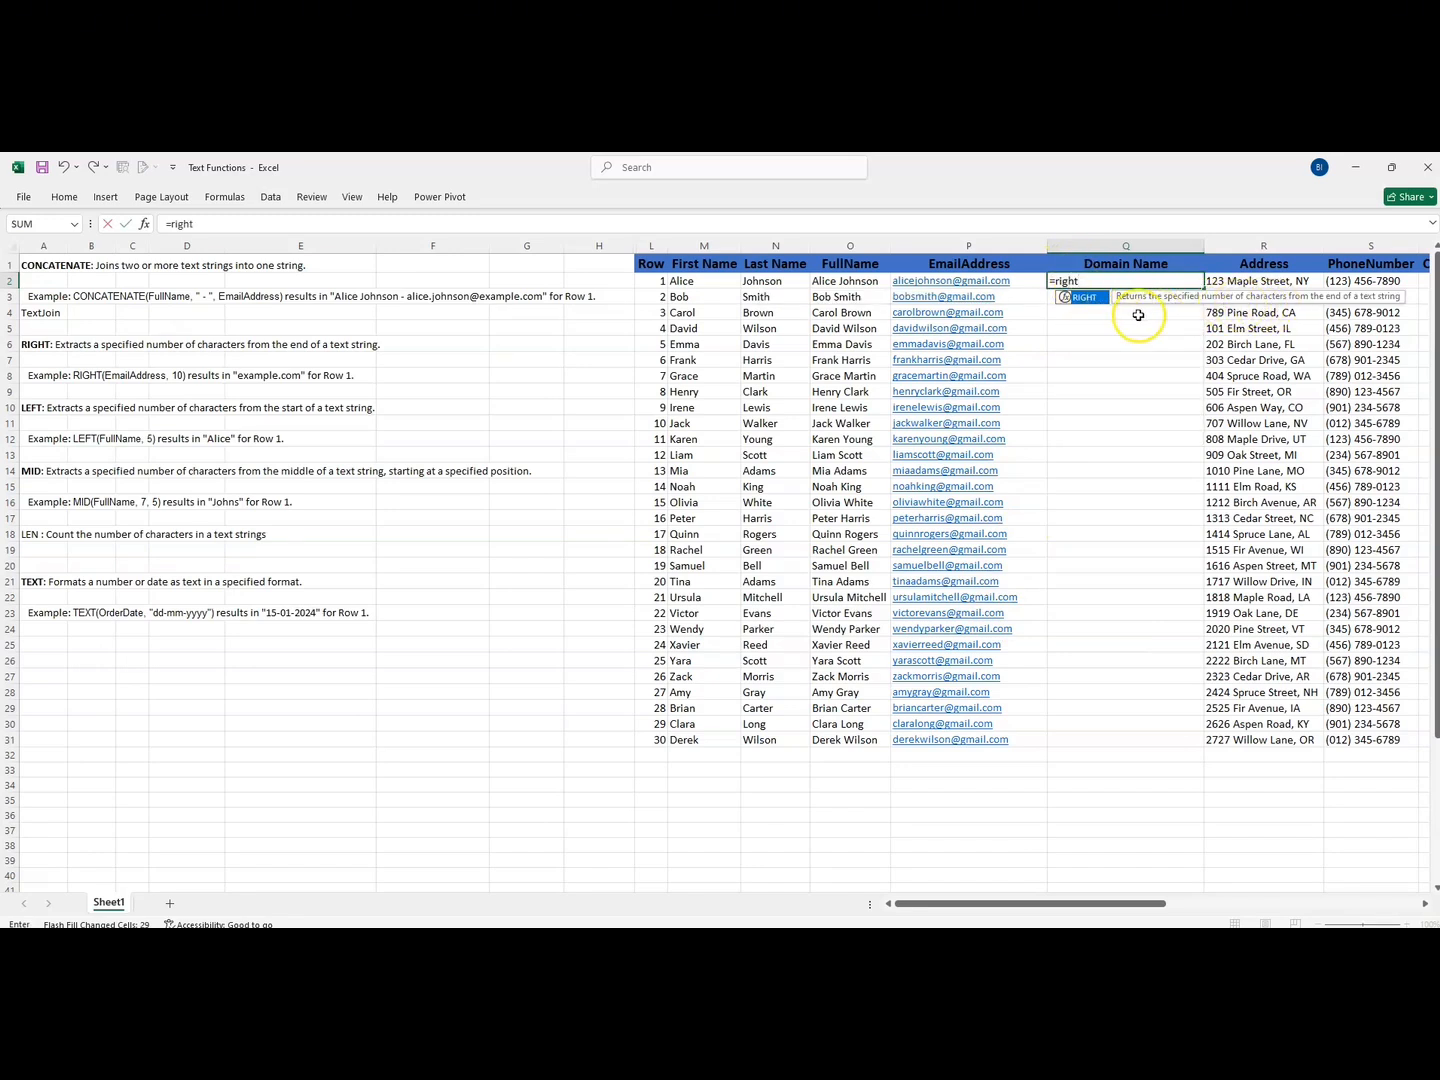
double_click(1081, 298)
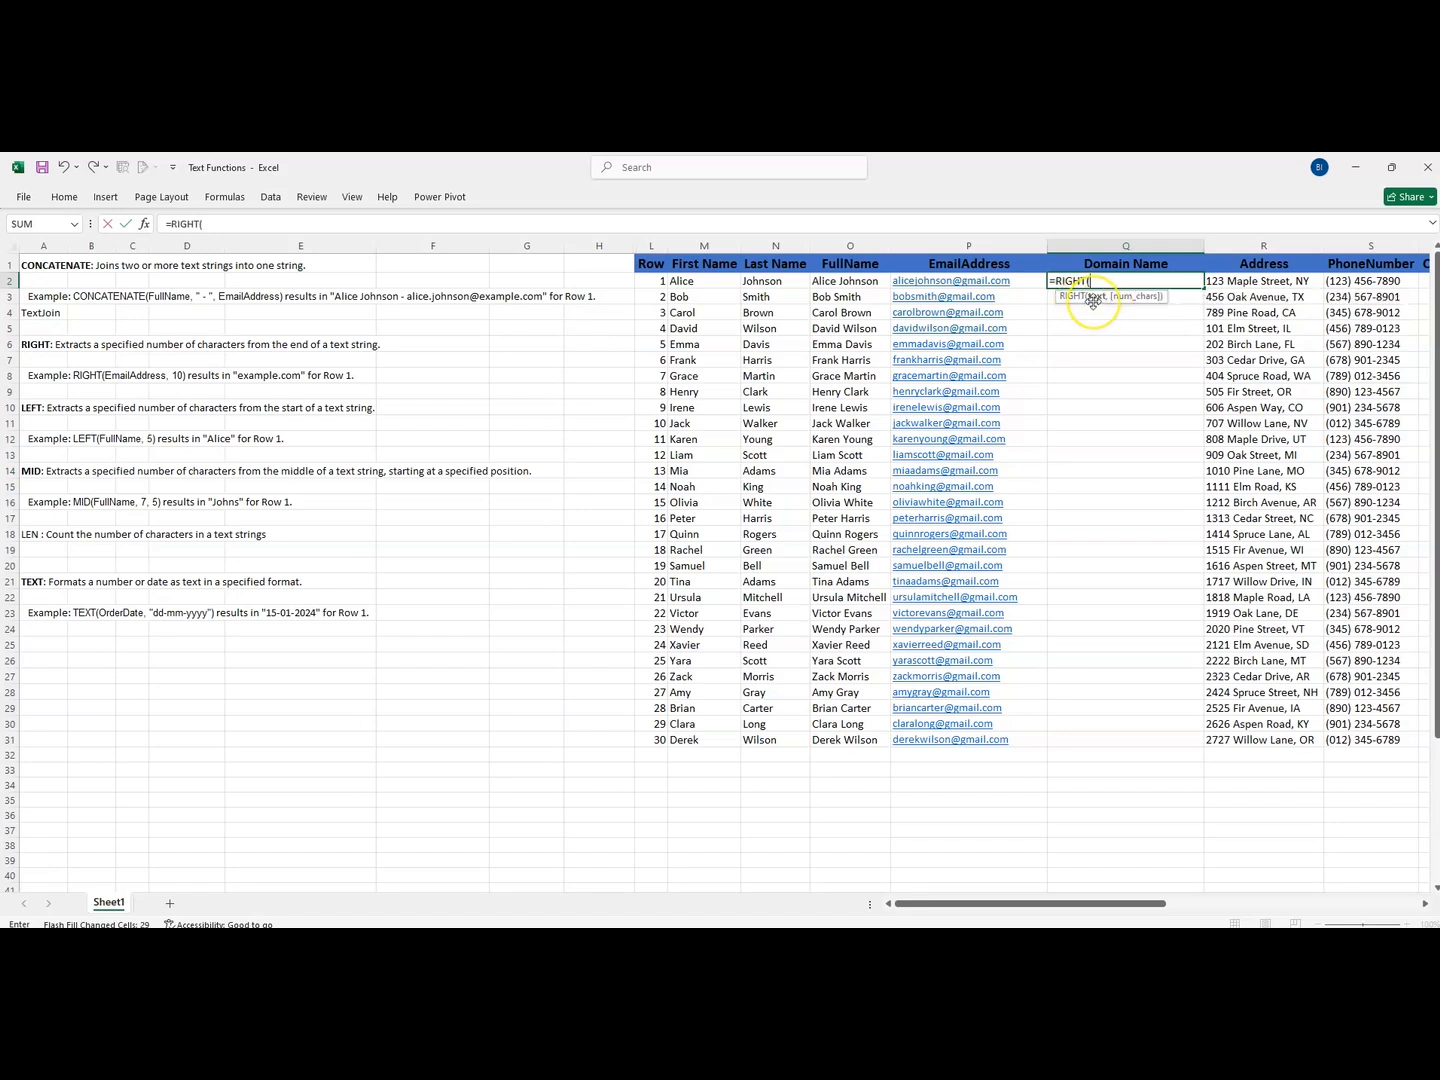
left_click(951, 281)
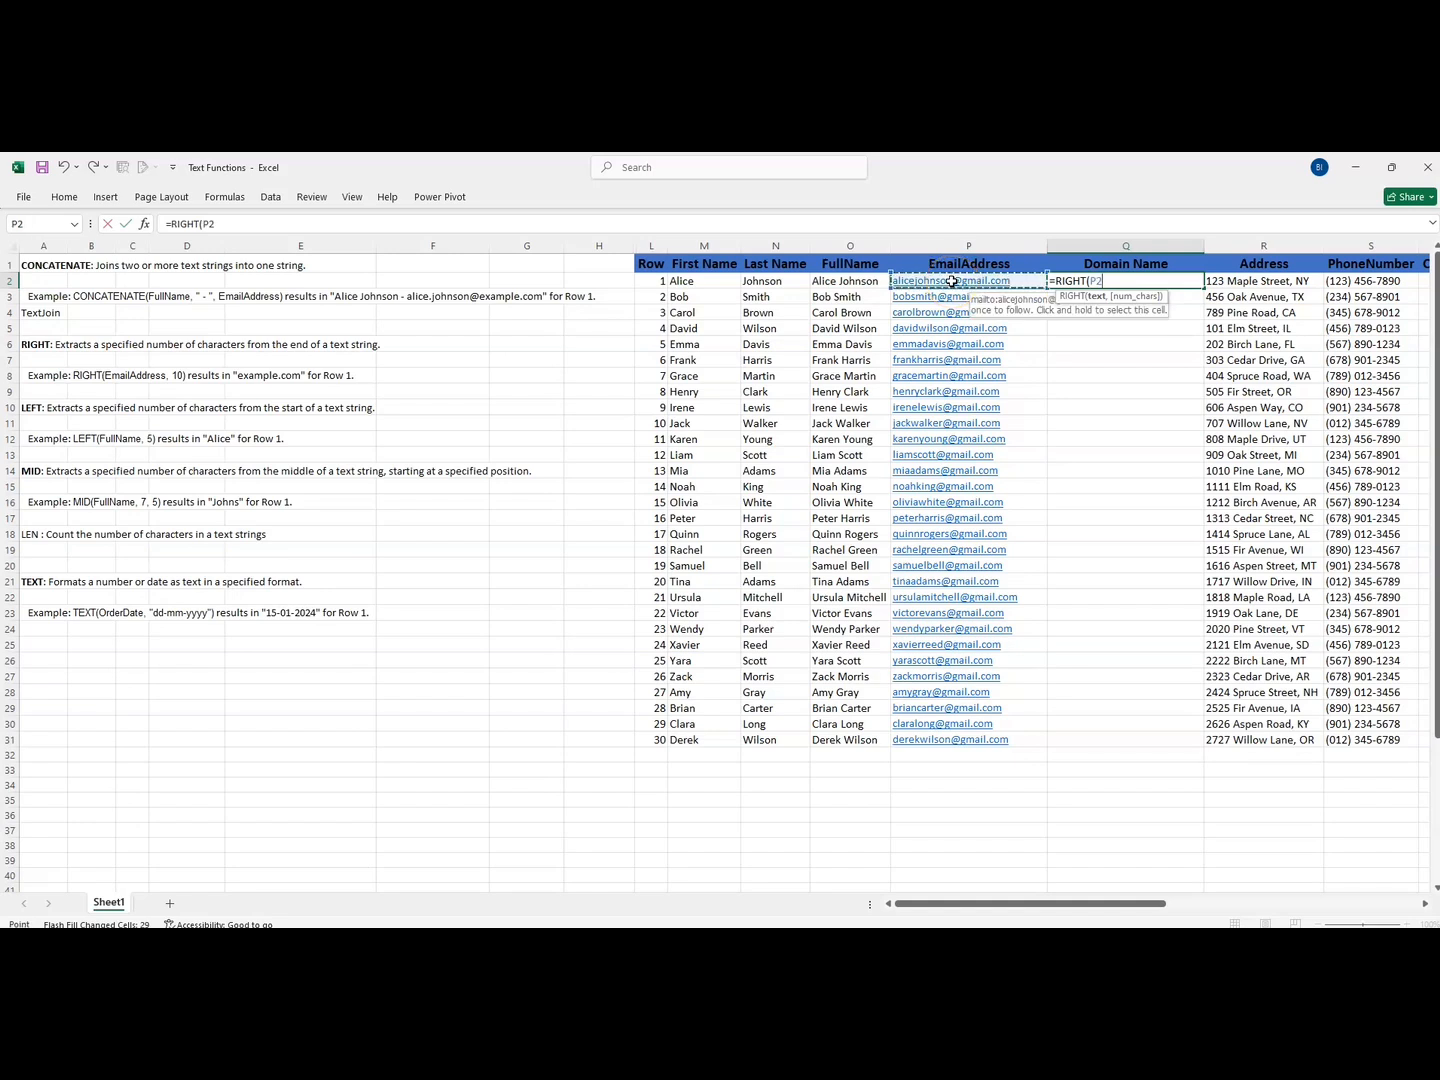
type(",9")
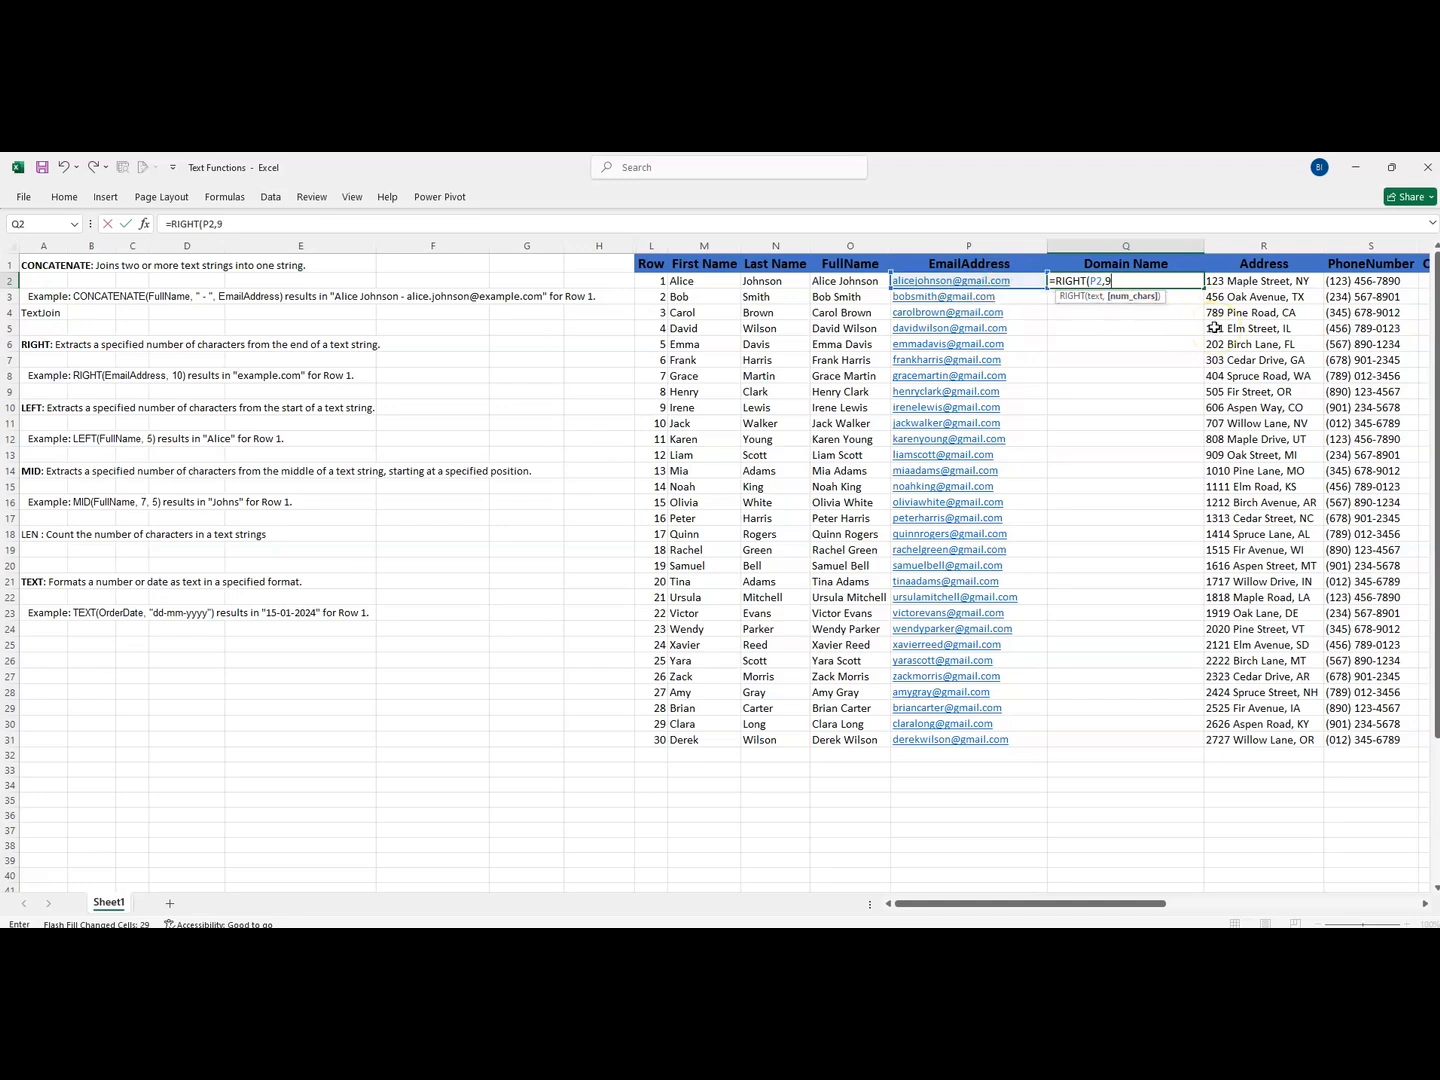
key("Return")
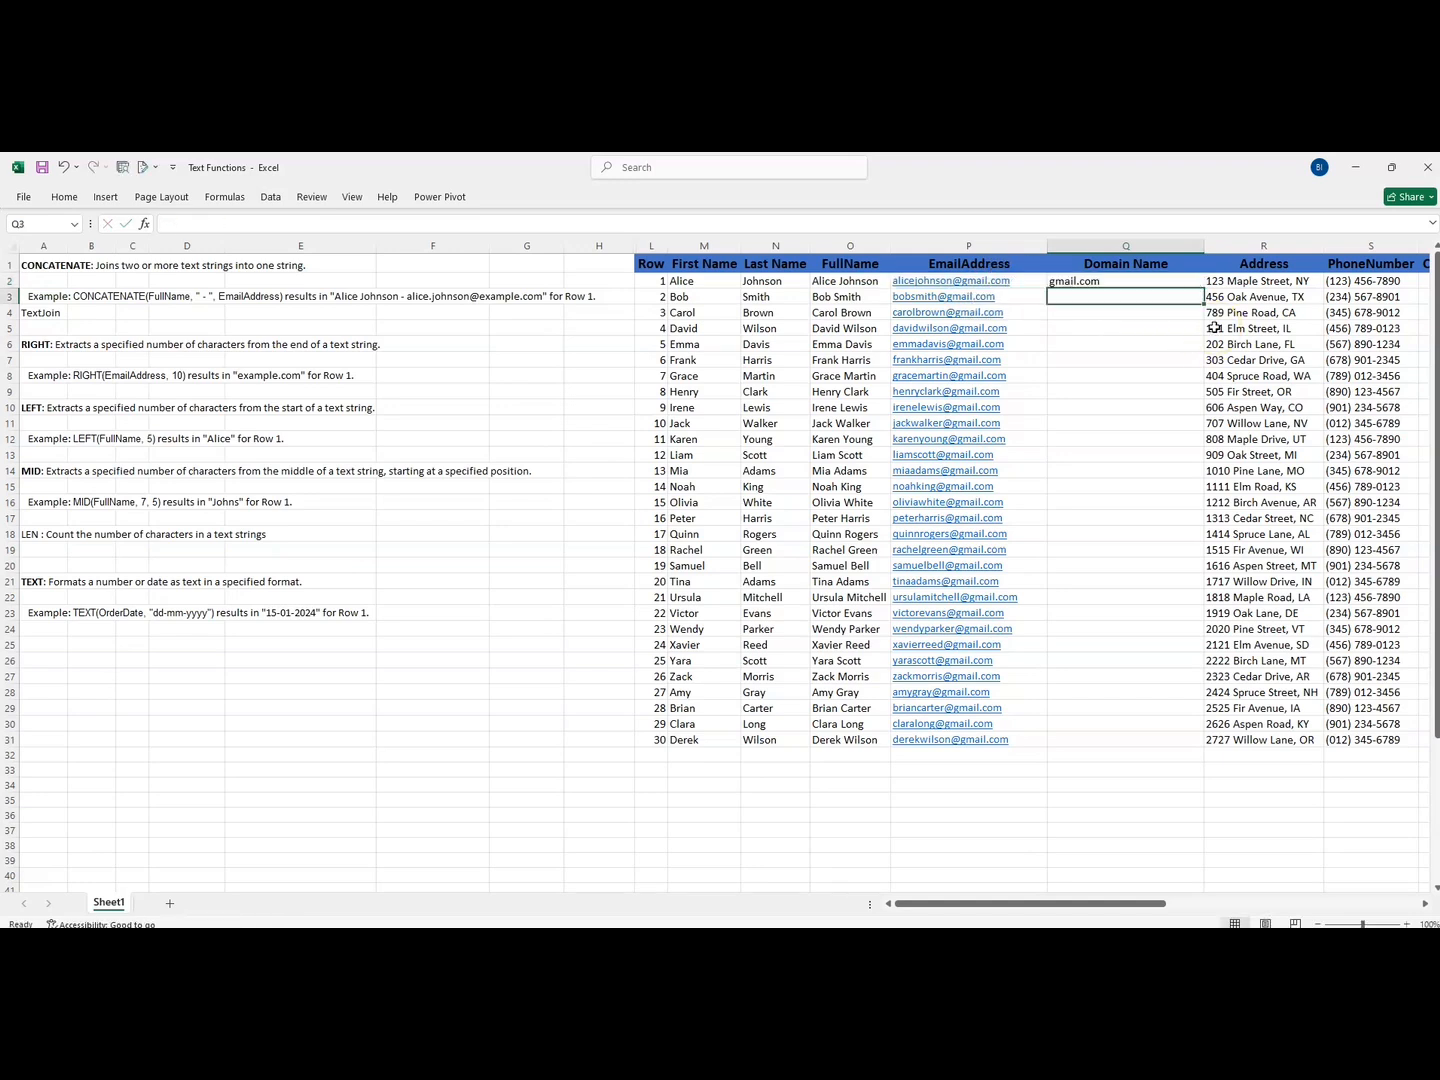
- Fill the RIGHT formula from Q2 down the Domain Name column to row 31
left_click(1142, 282)
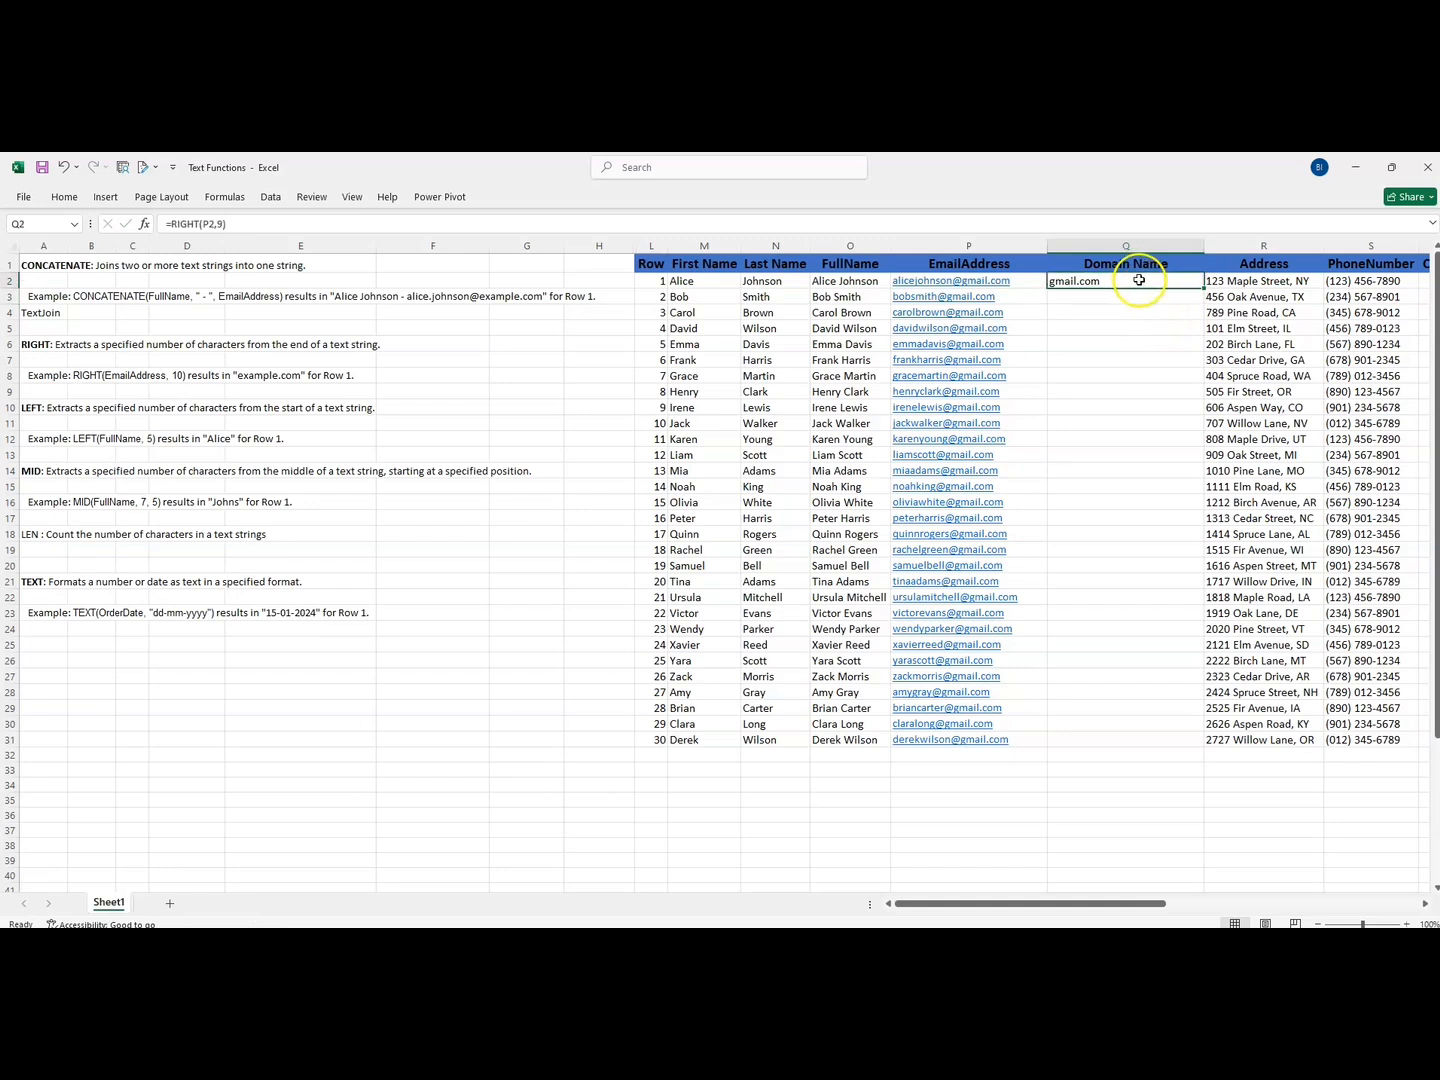
double_click(1203, 288)
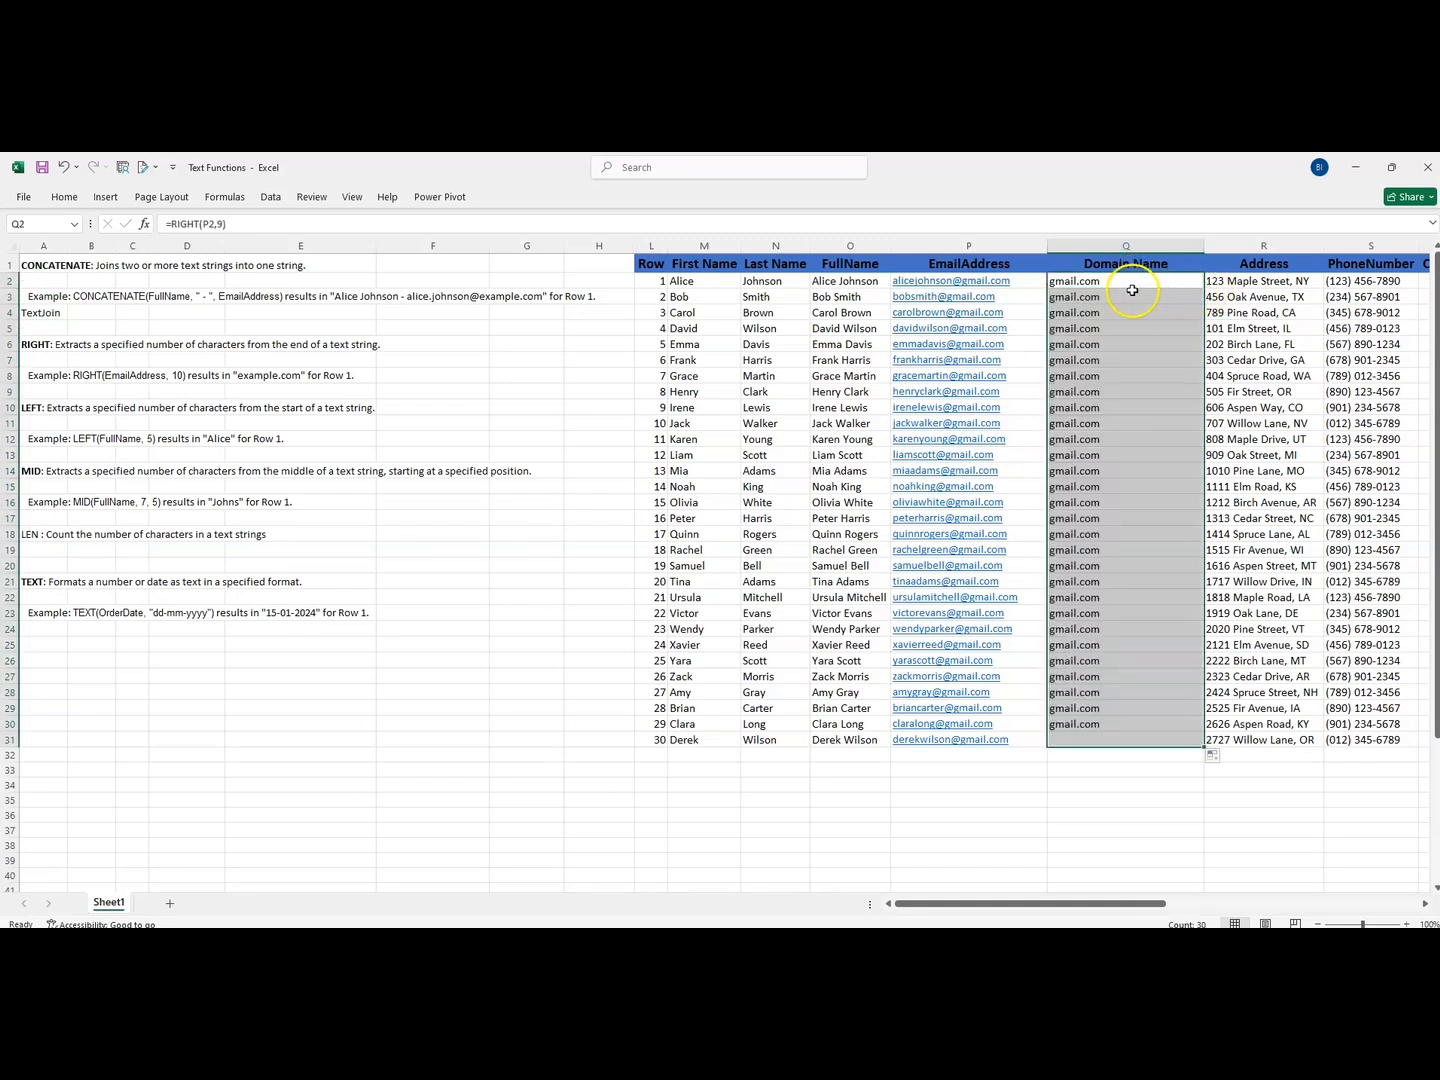
left_click(1101, 281)
left_click_drag(1101, 281, 1075, 731)
- Enter =LEFT(S2,5) in cell T2 to extract the bracketed code from the phone number, and fill it down the Country Code column to row 31
left_click_drag(920, 920, 1050, 890)
left_click(800, 263)
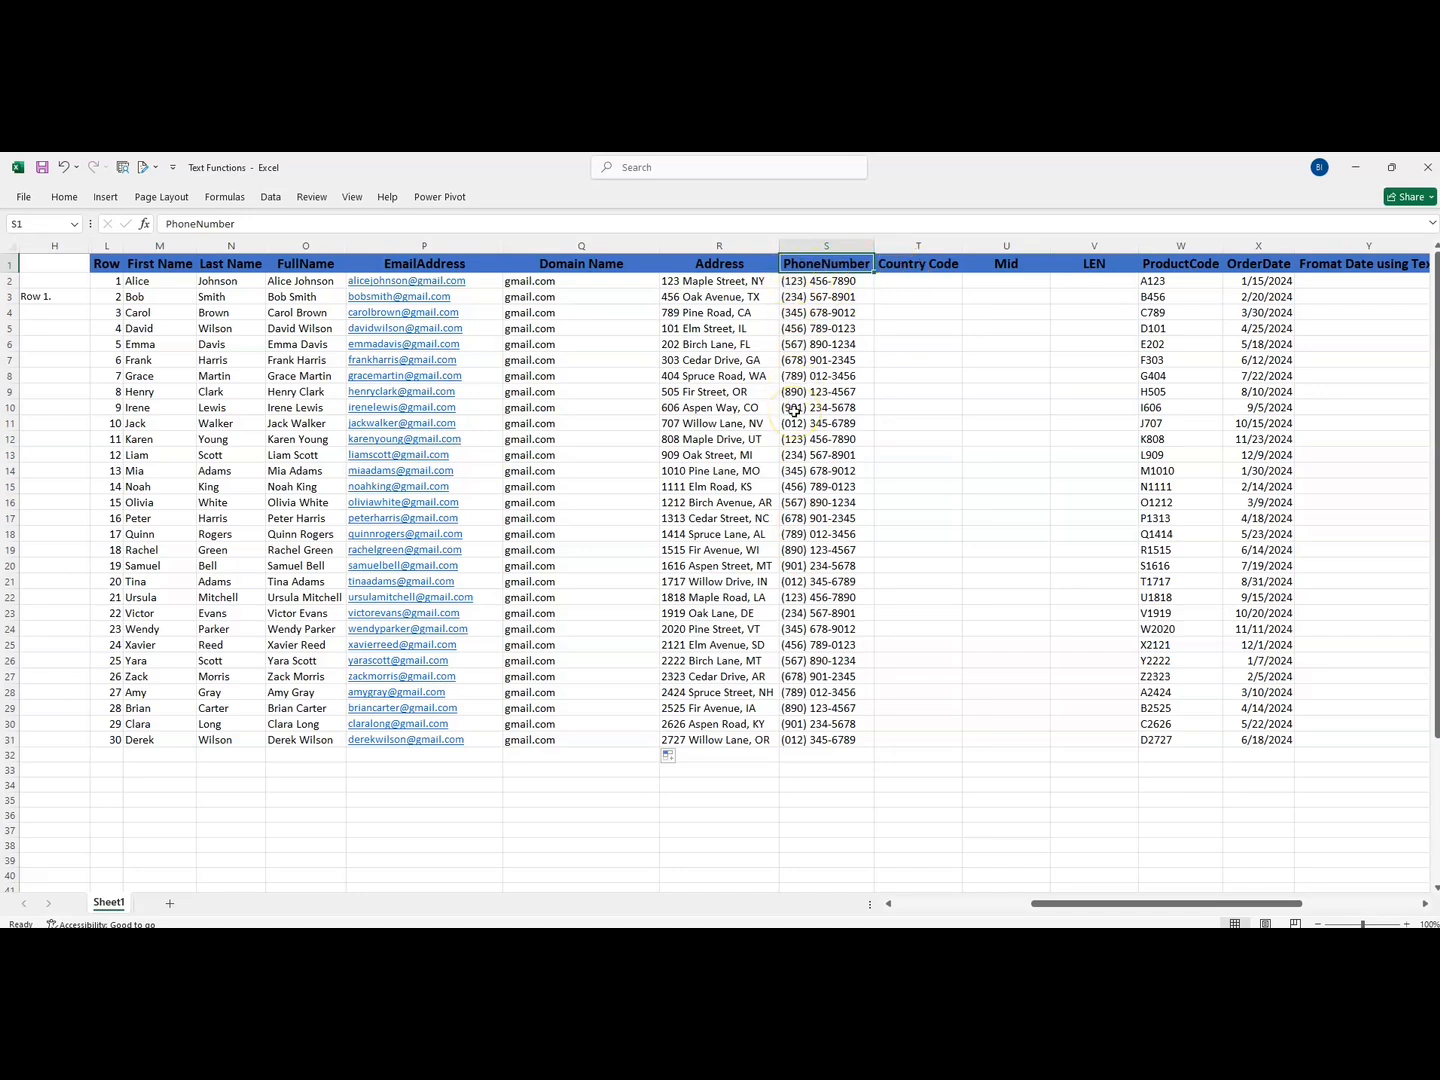
left_click(906, 280)
type("=")
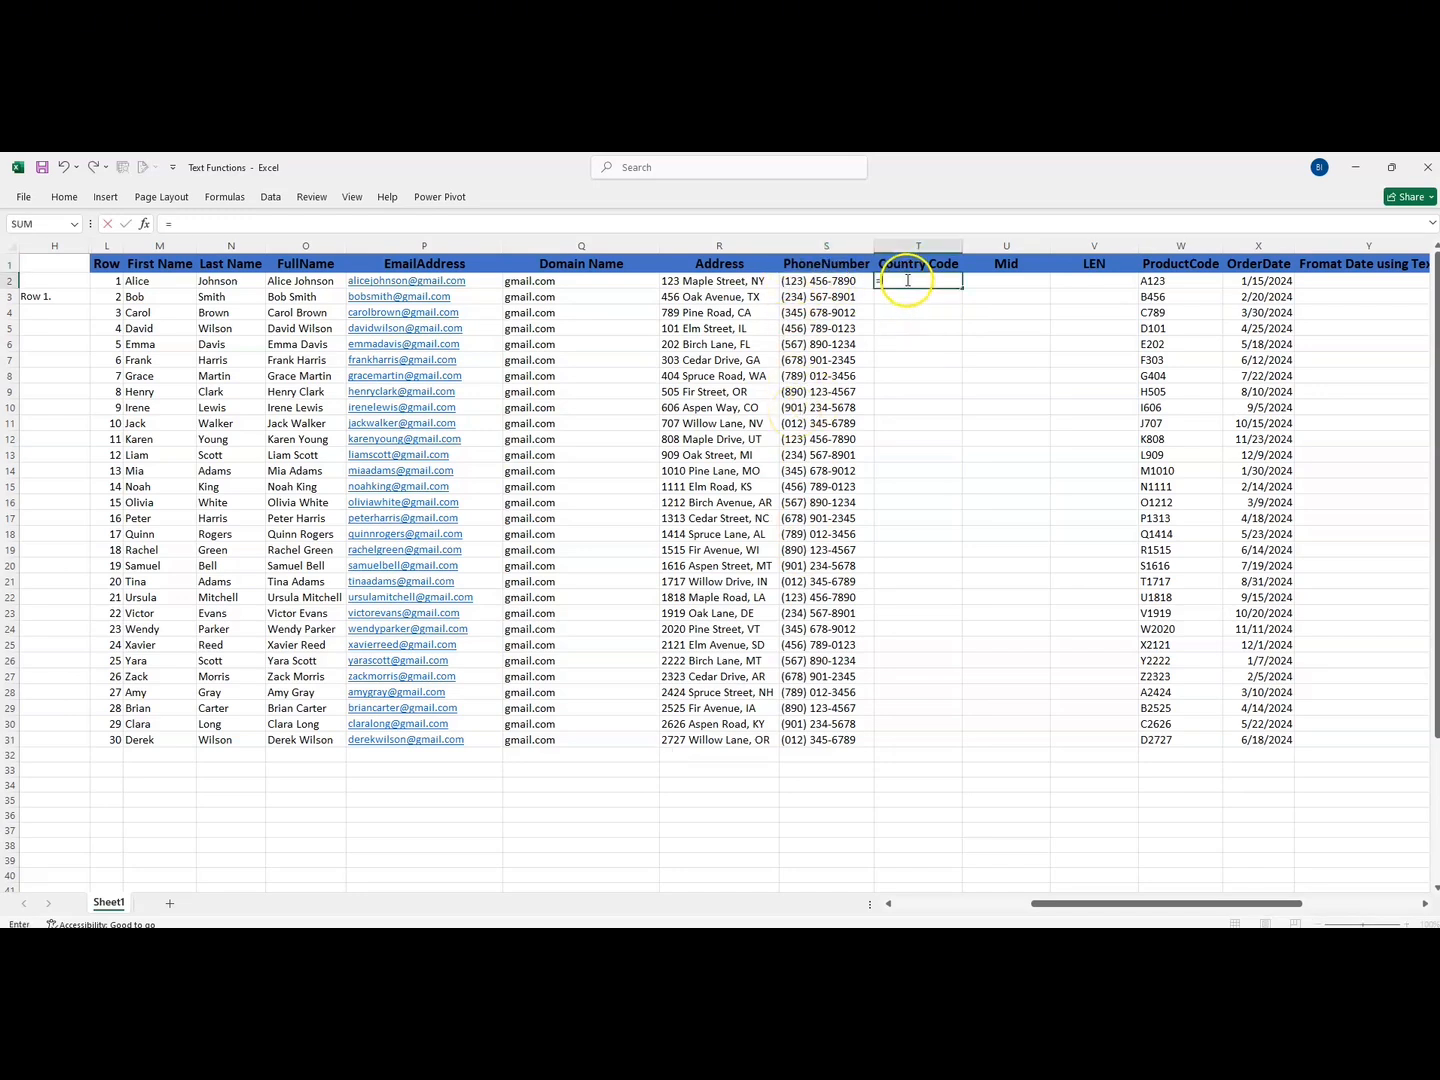
type("left")
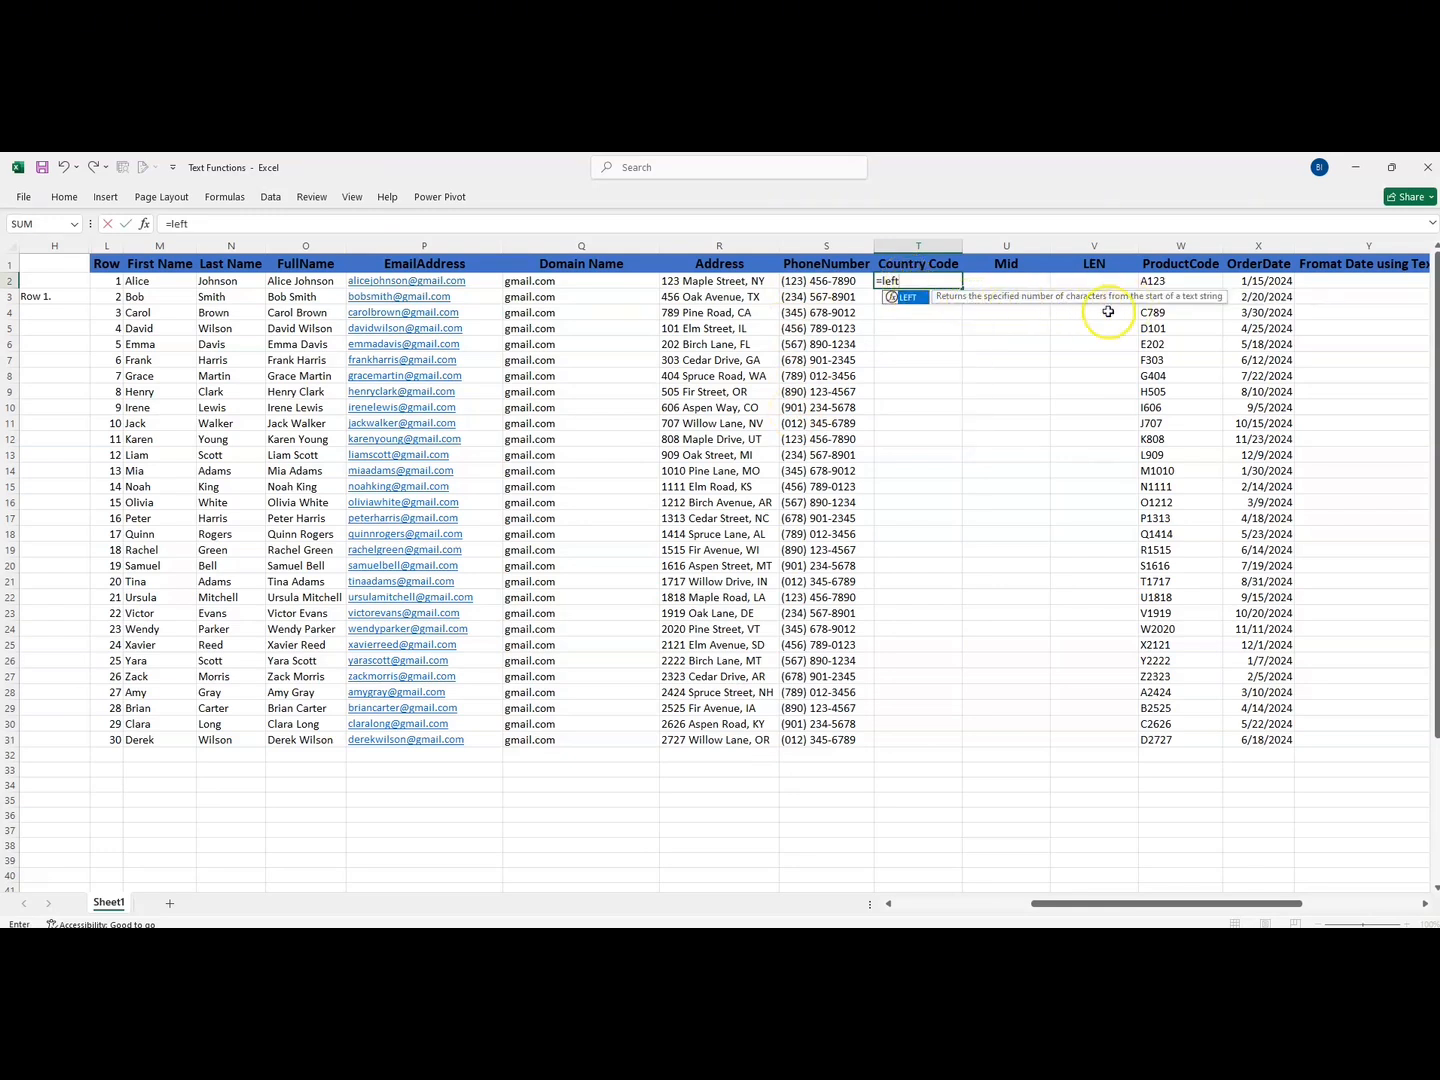
double_click(918, 302)
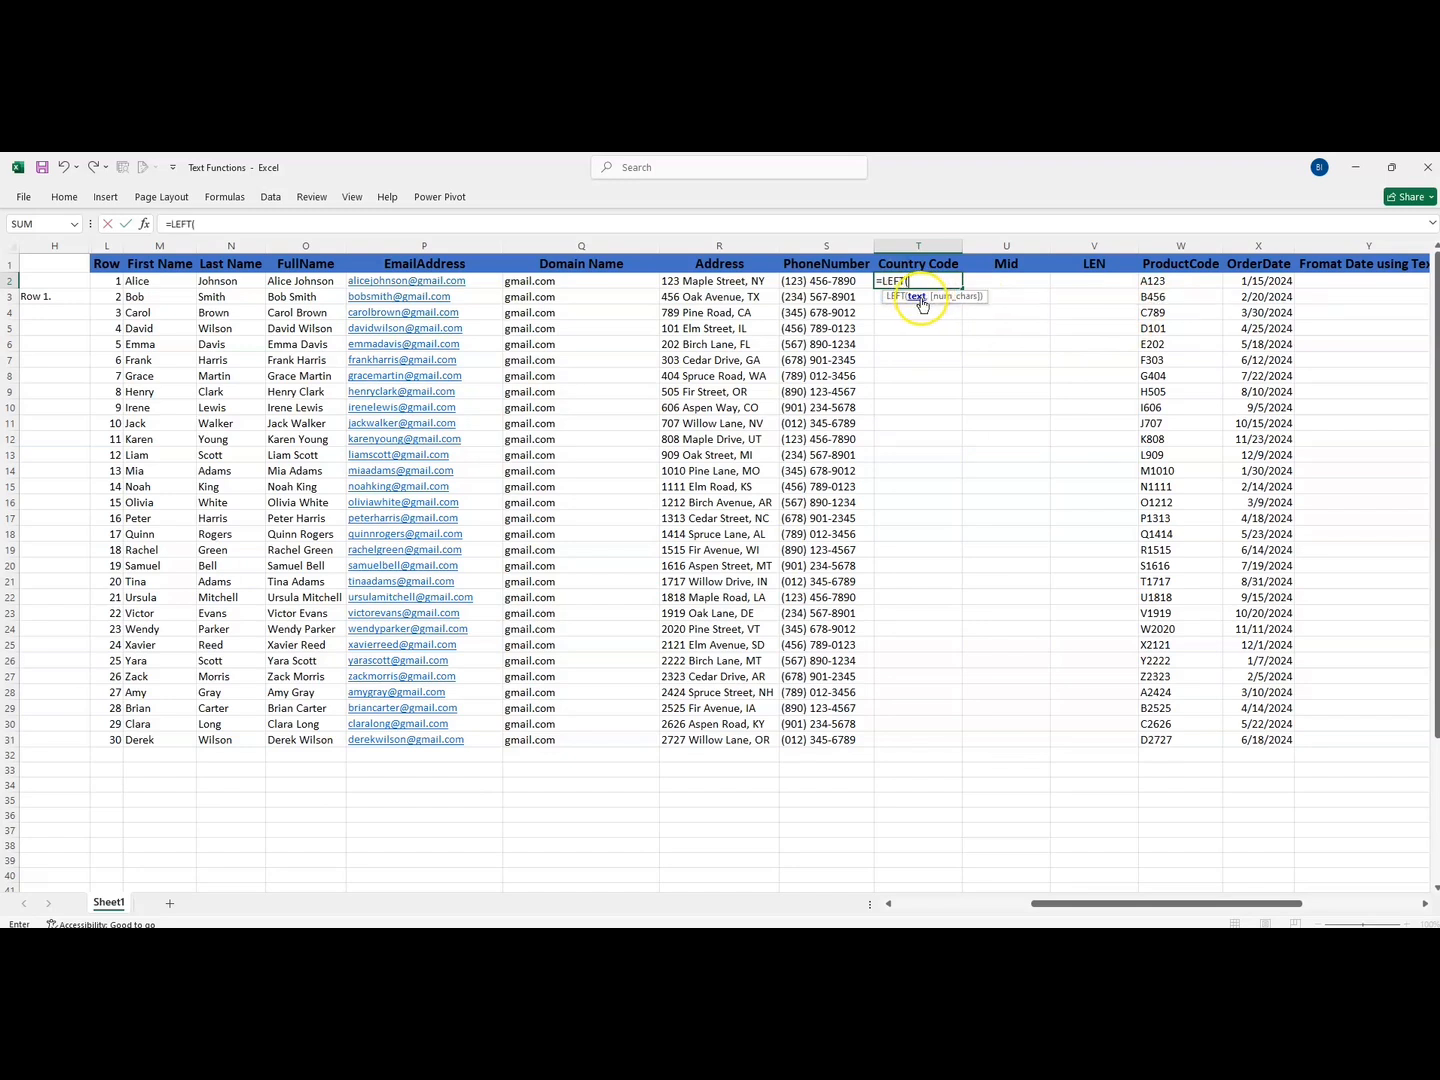
left_click(807, 281)
type(",5")
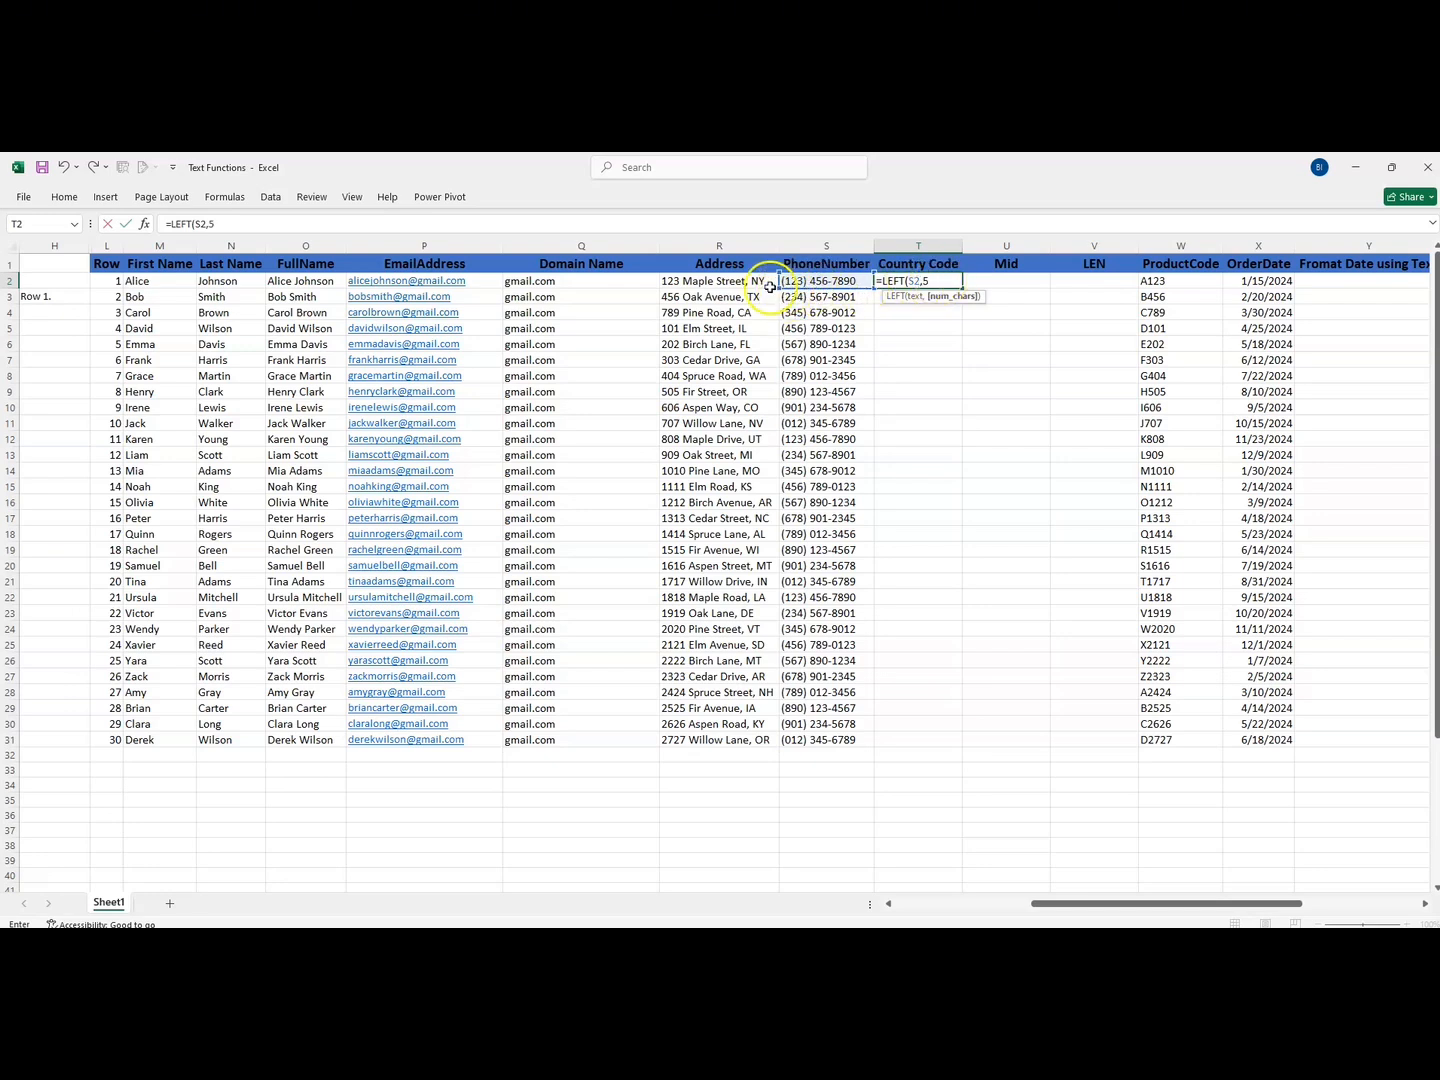
left_click(928, 292)
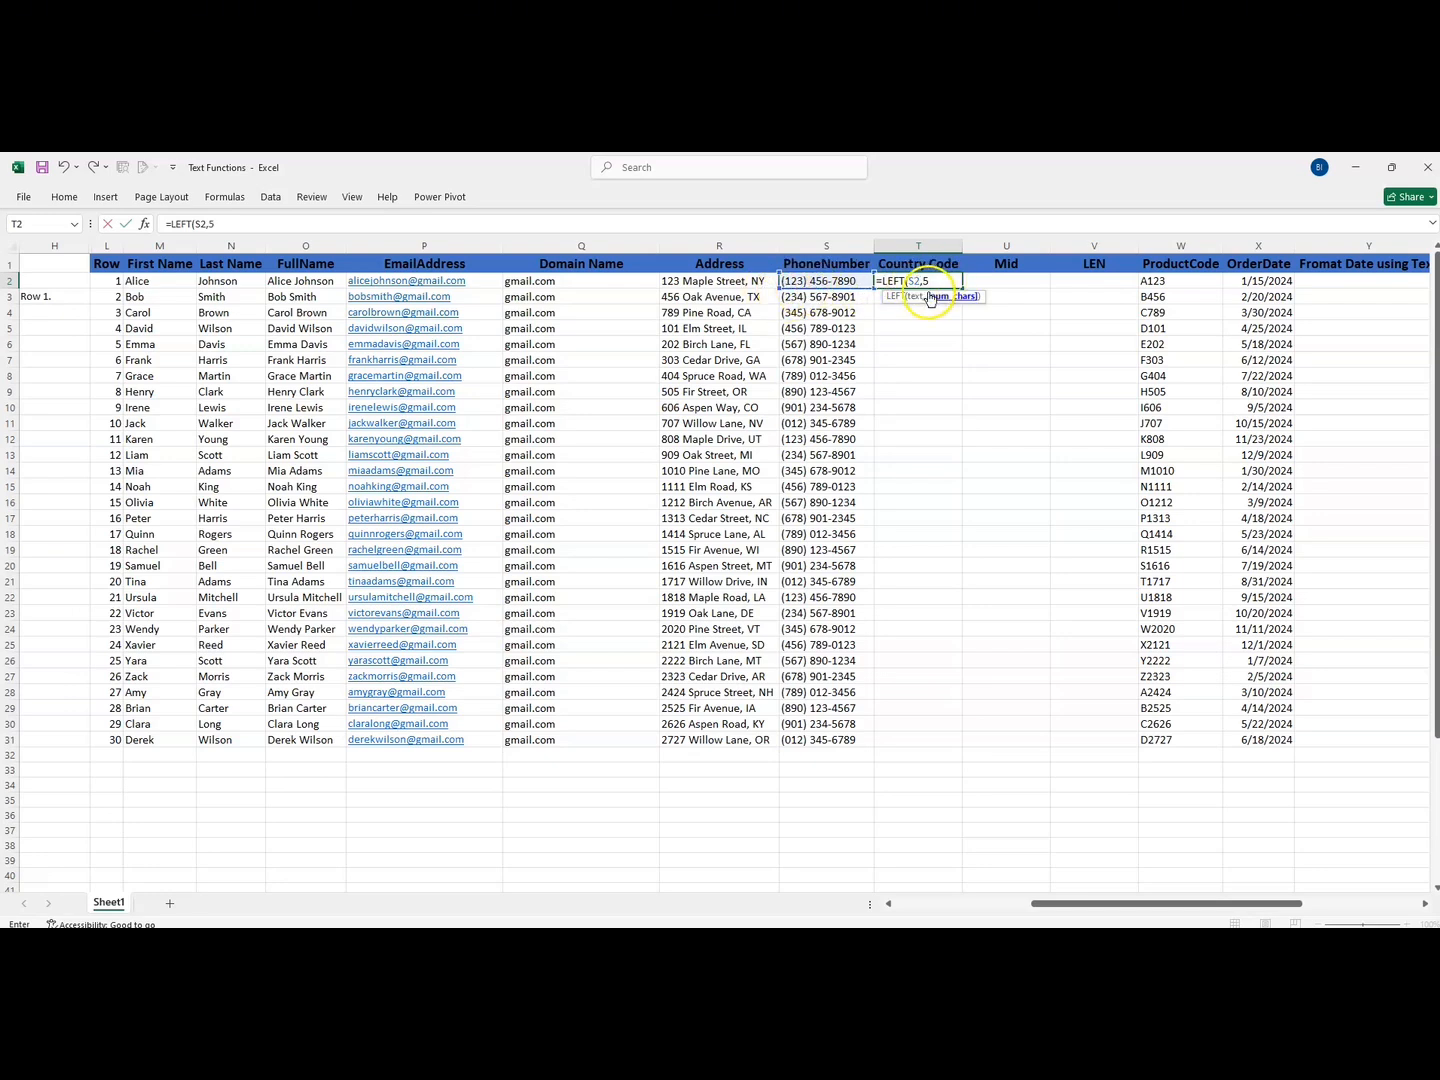
left_click(921, 281)
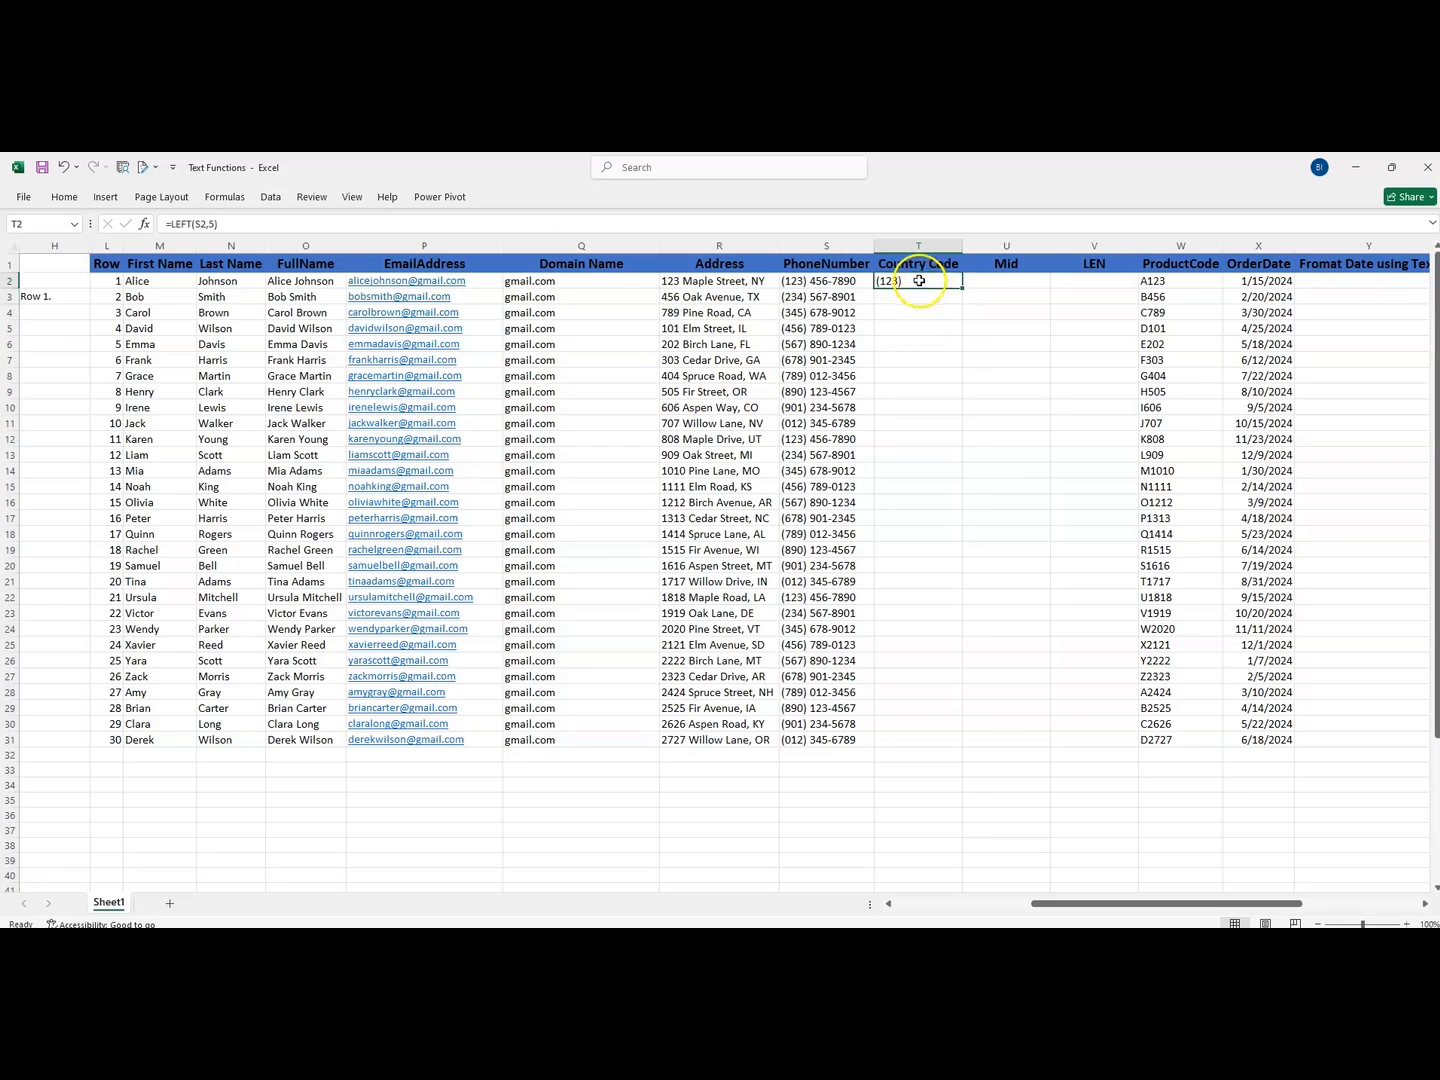
double_click(962, 290)
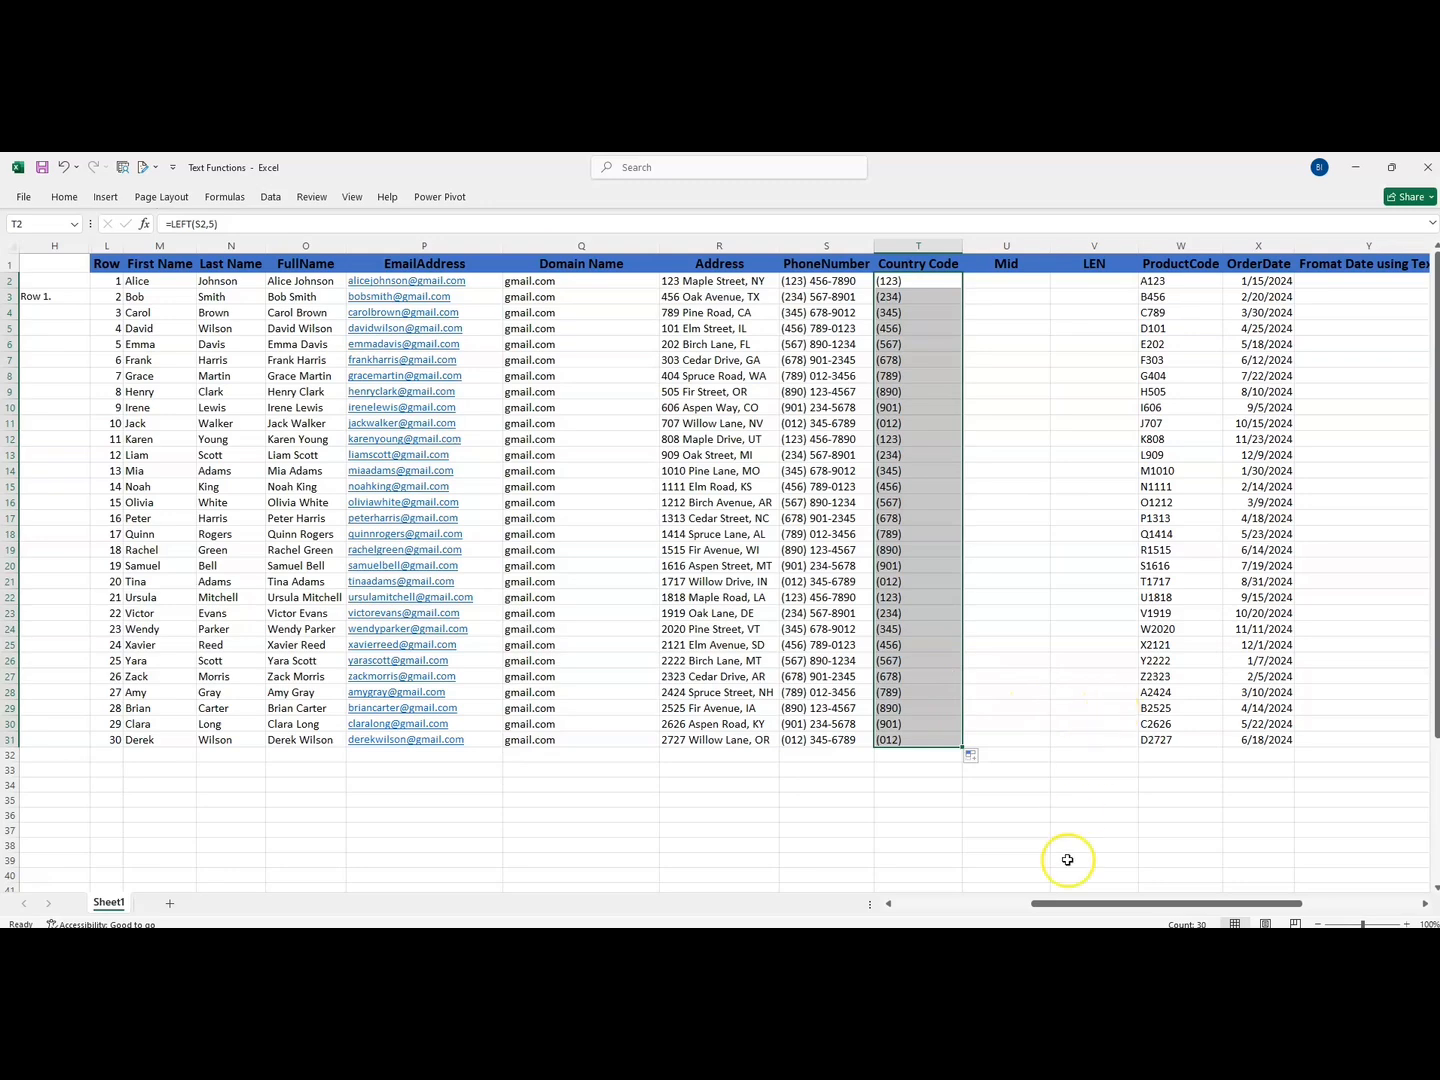
- Enter =MID(S2,7,3) in cell U2 to extract the three middle digits of the phone number, consulting the MID description in A14
left_click_drag(1062, 908, 861, 906)
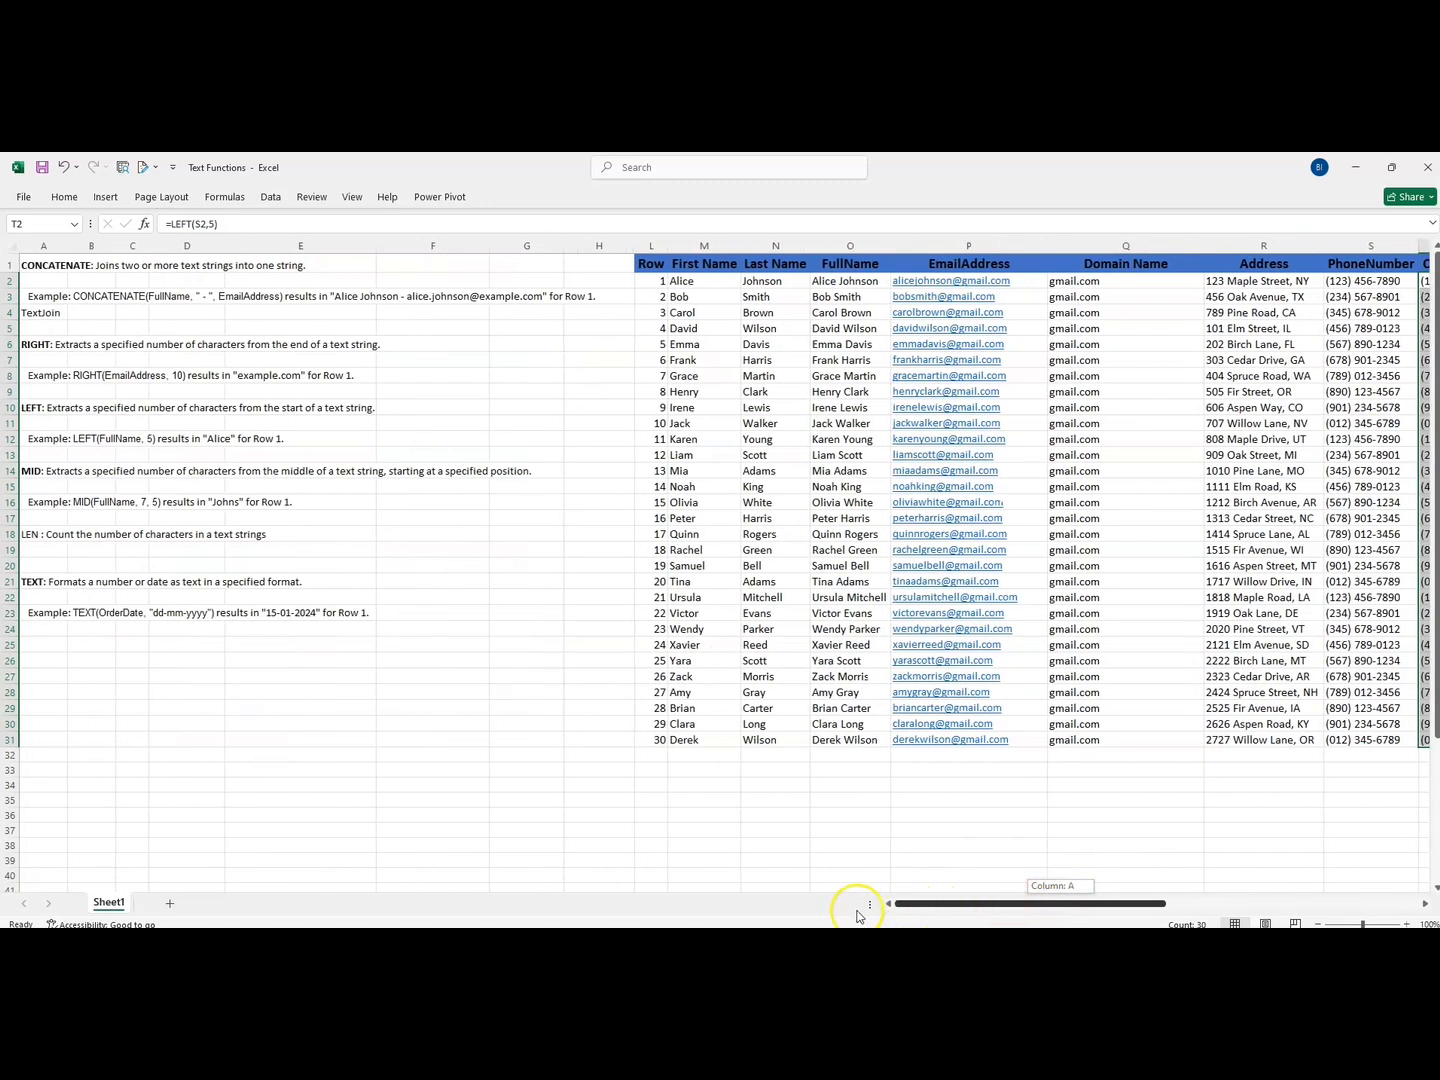
left_click(64, 471)
left_click_drag(64, 471, 514, 472)
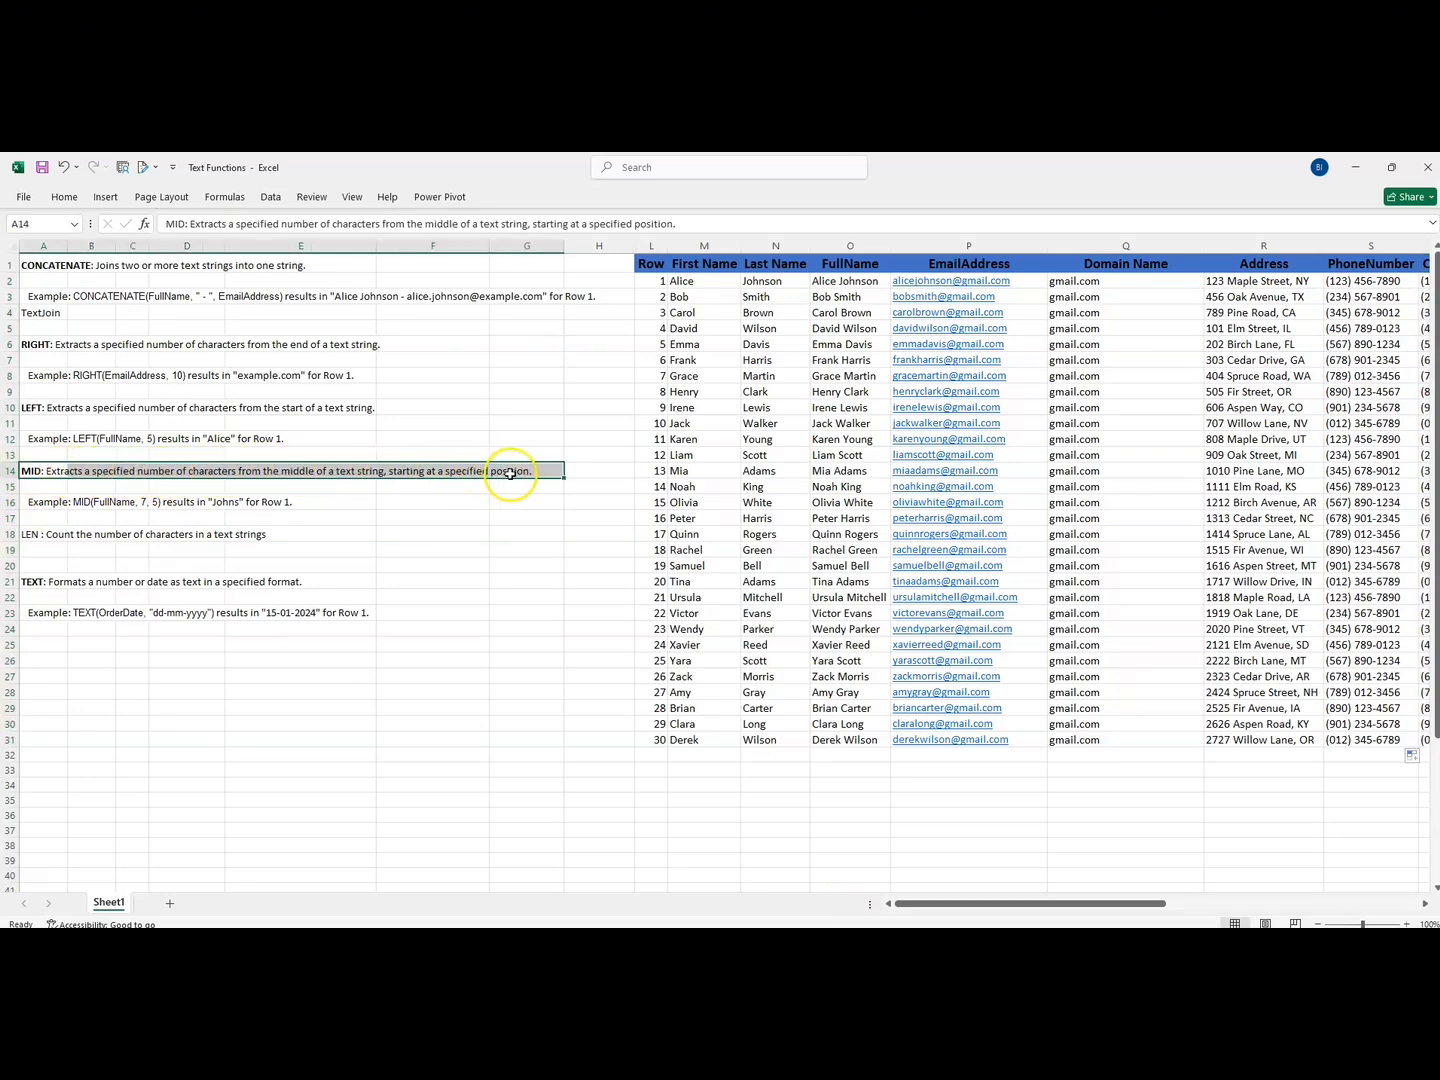
left_click_drag(918, 905, 1080, 903)
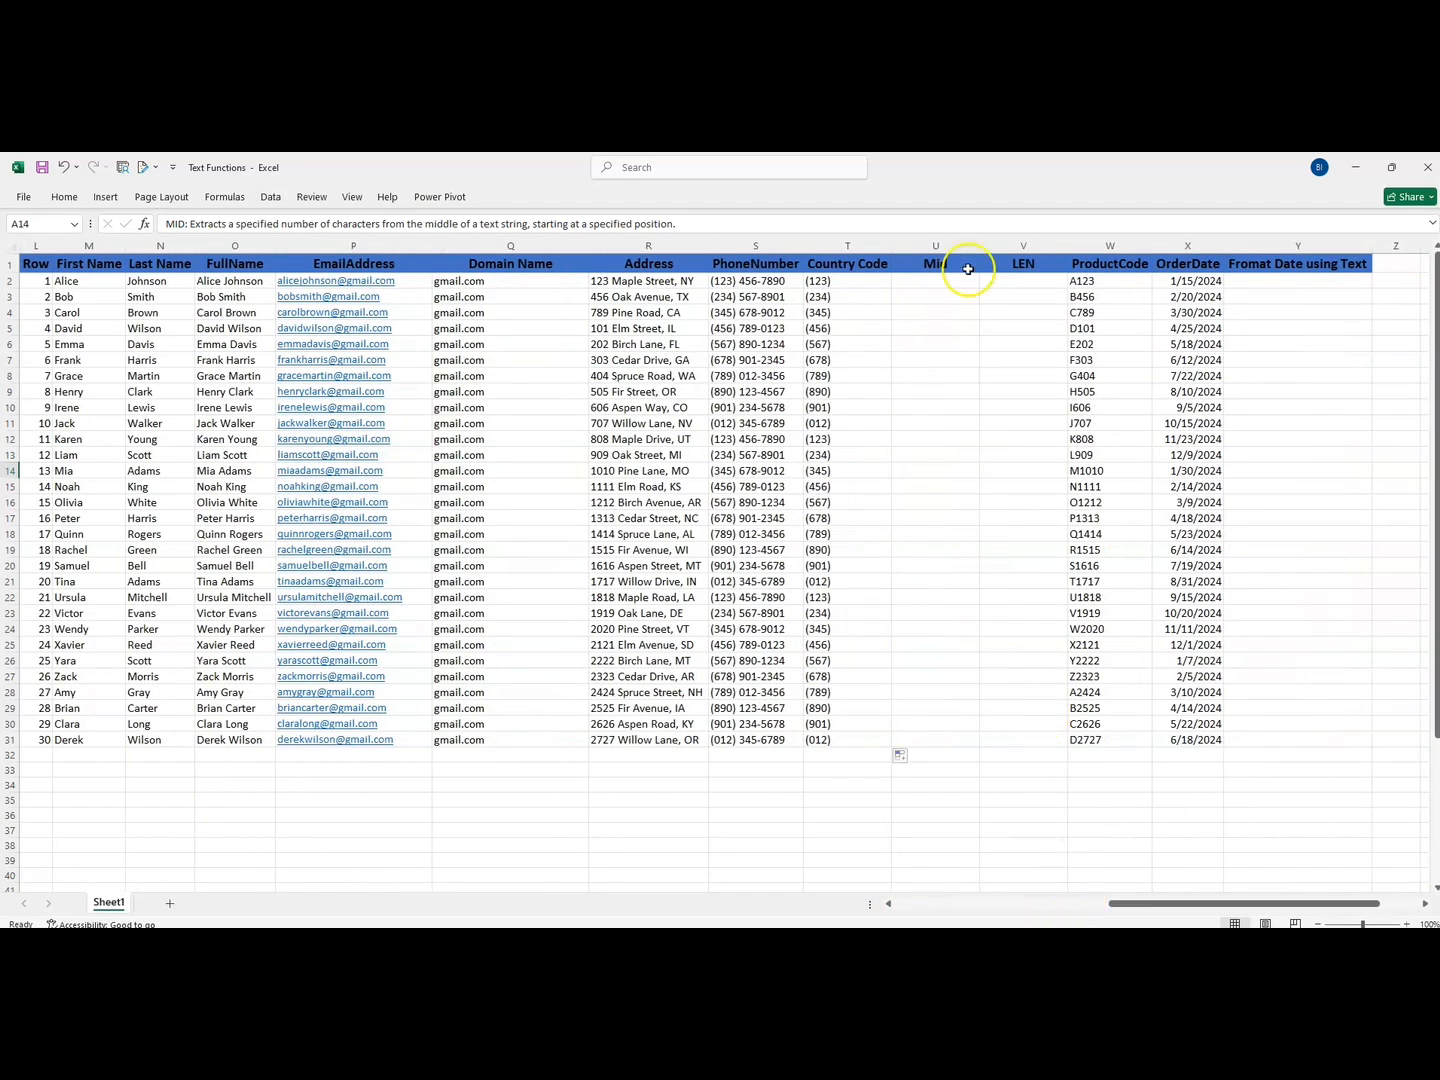
left_click(921, 281)
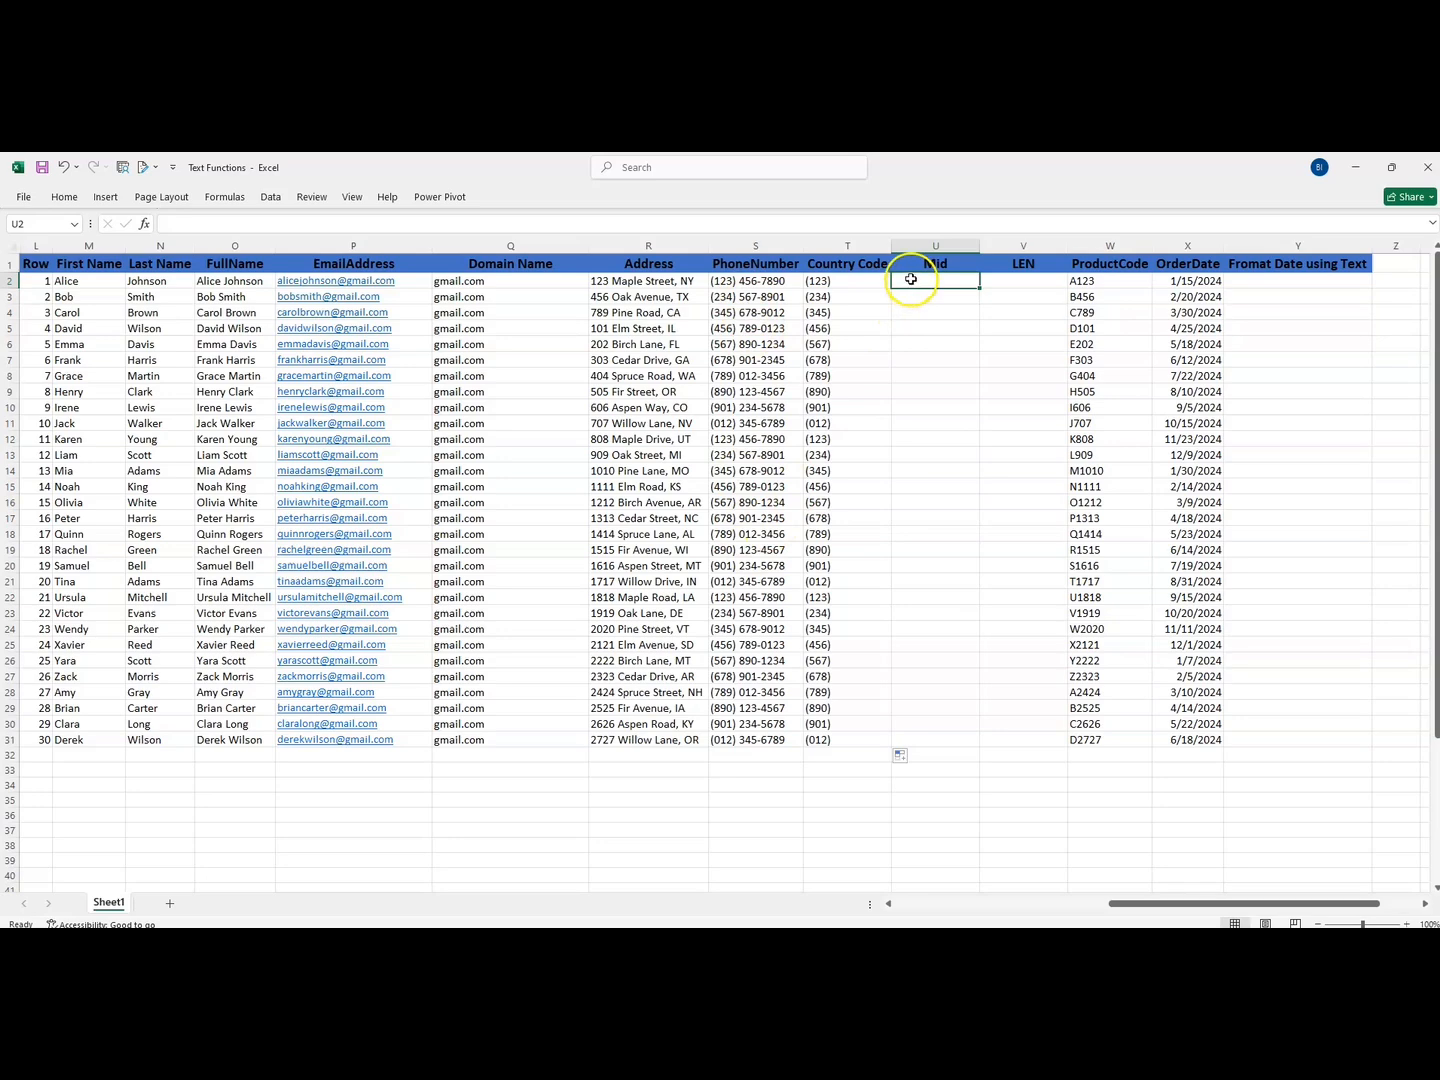
type("=mid")
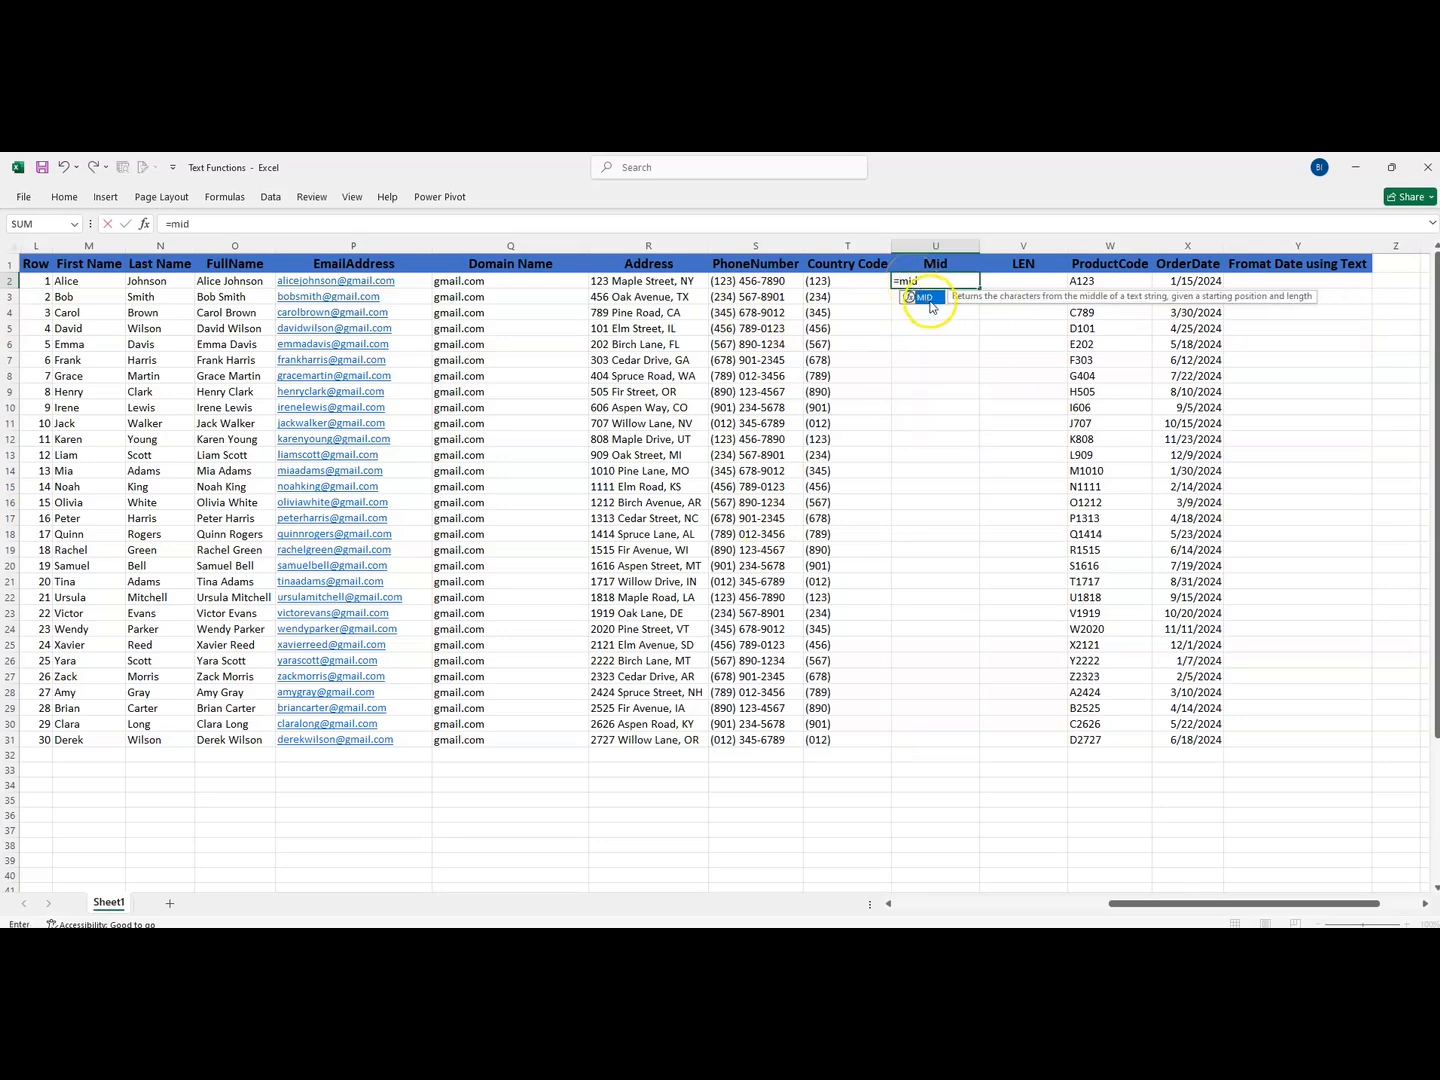
double_click(924, 297)
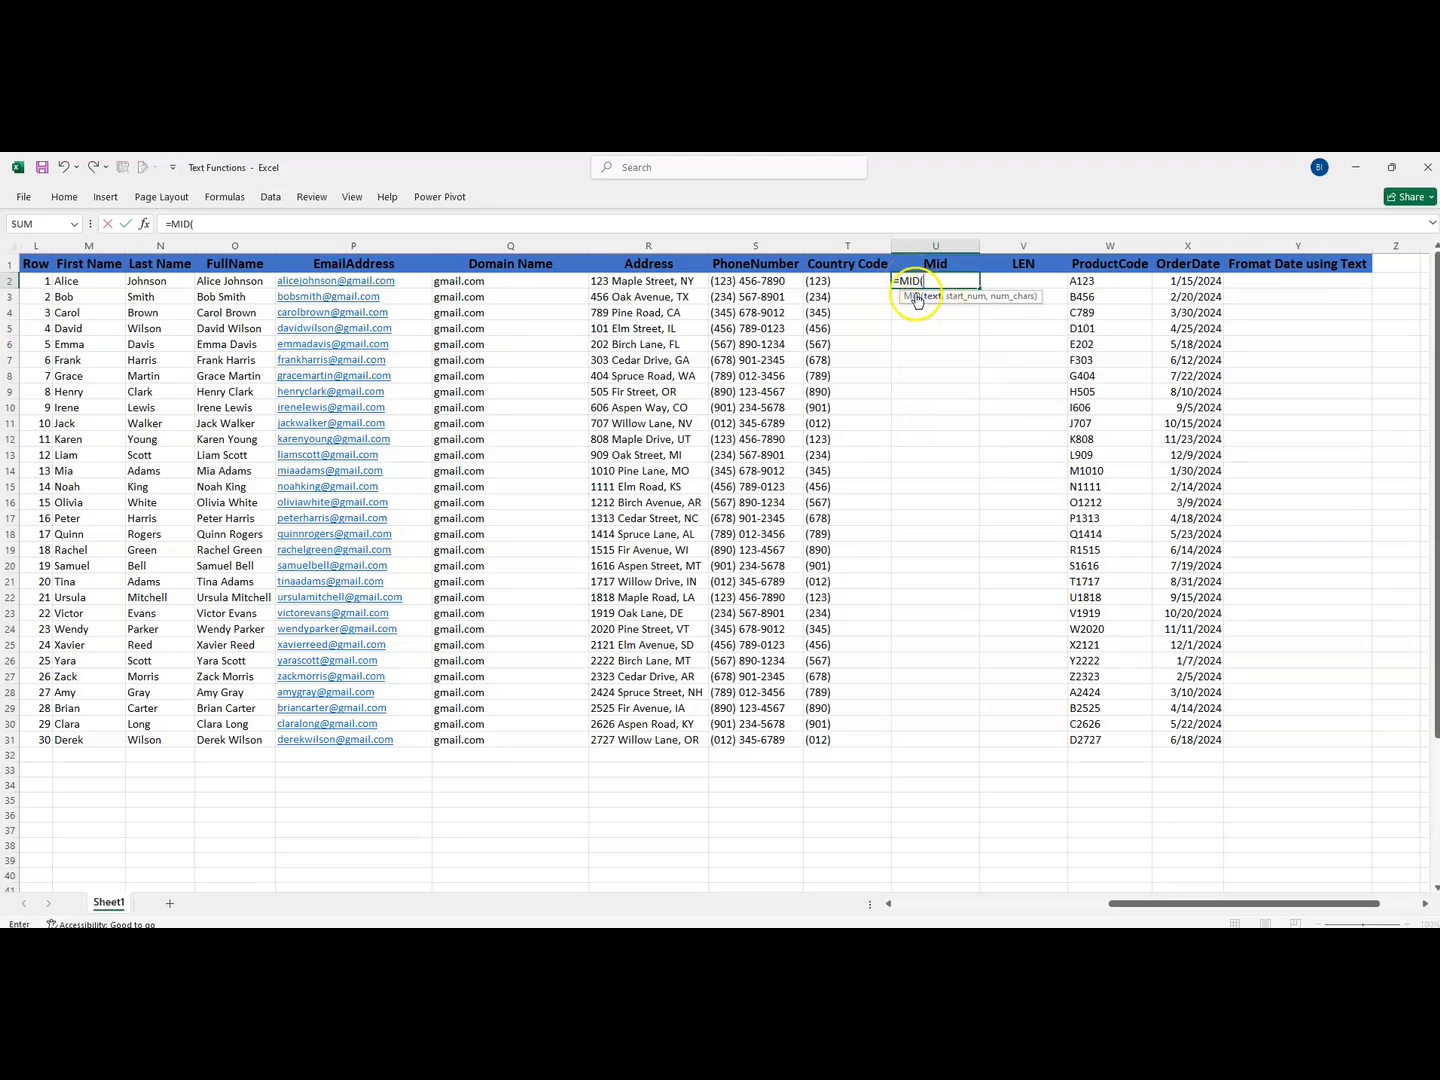
left_click(758, 280)
type(",7,3")
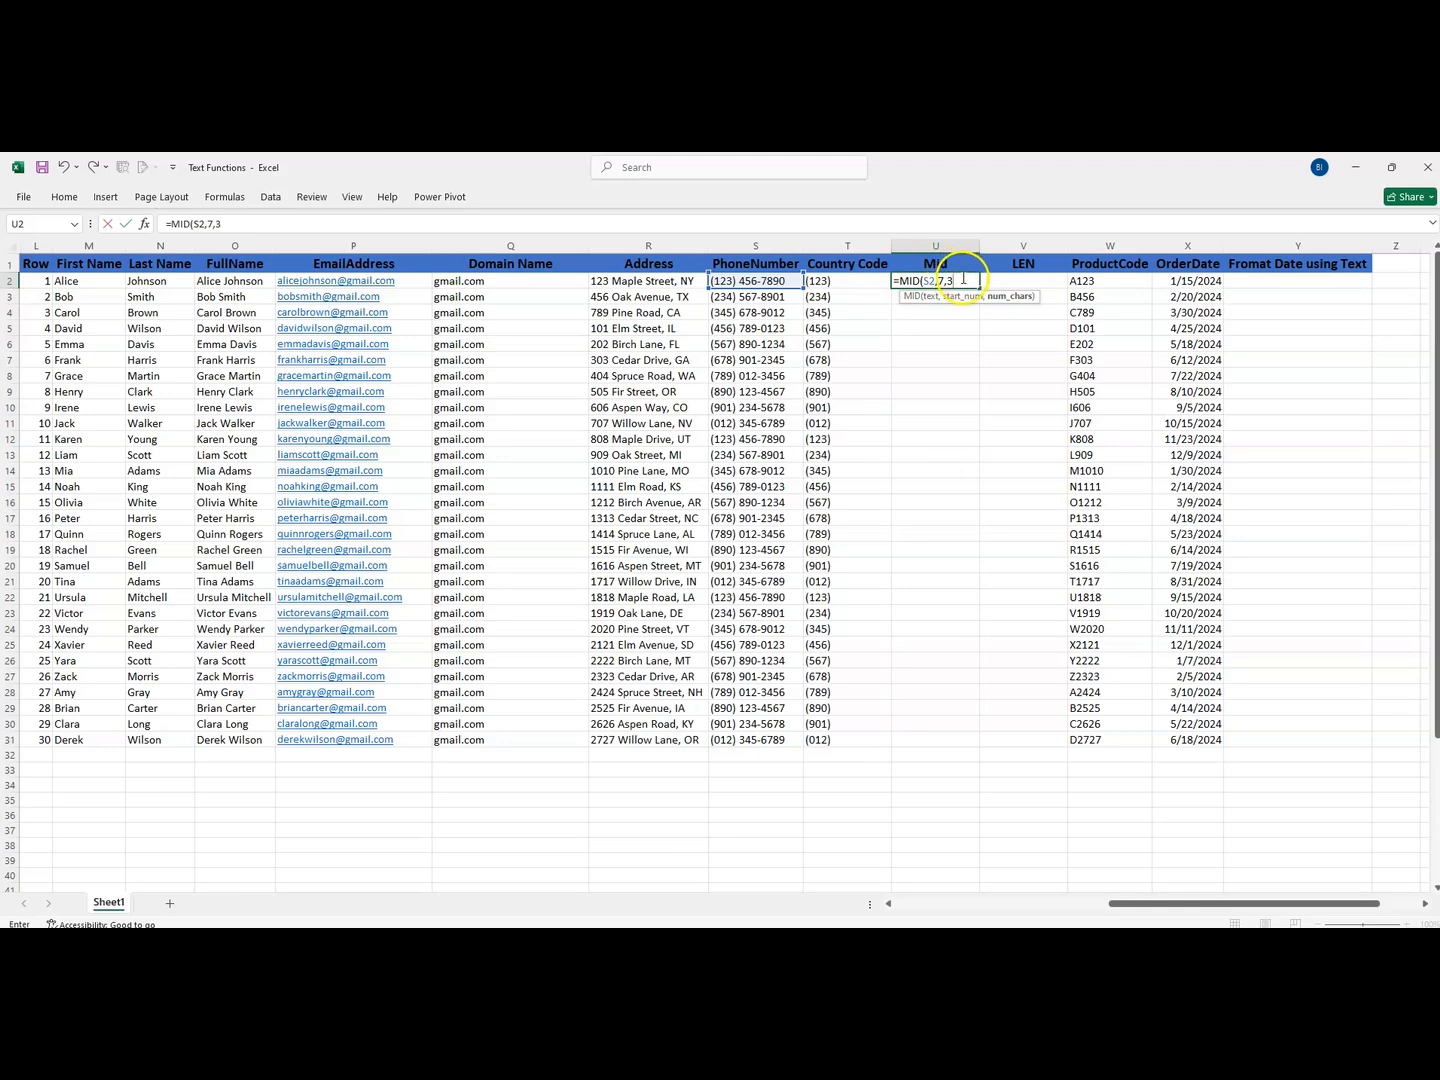
type(")")
key("Return")
- Fill the MID formula from U2 down the Mid column to row 31
left_click(929, 280)
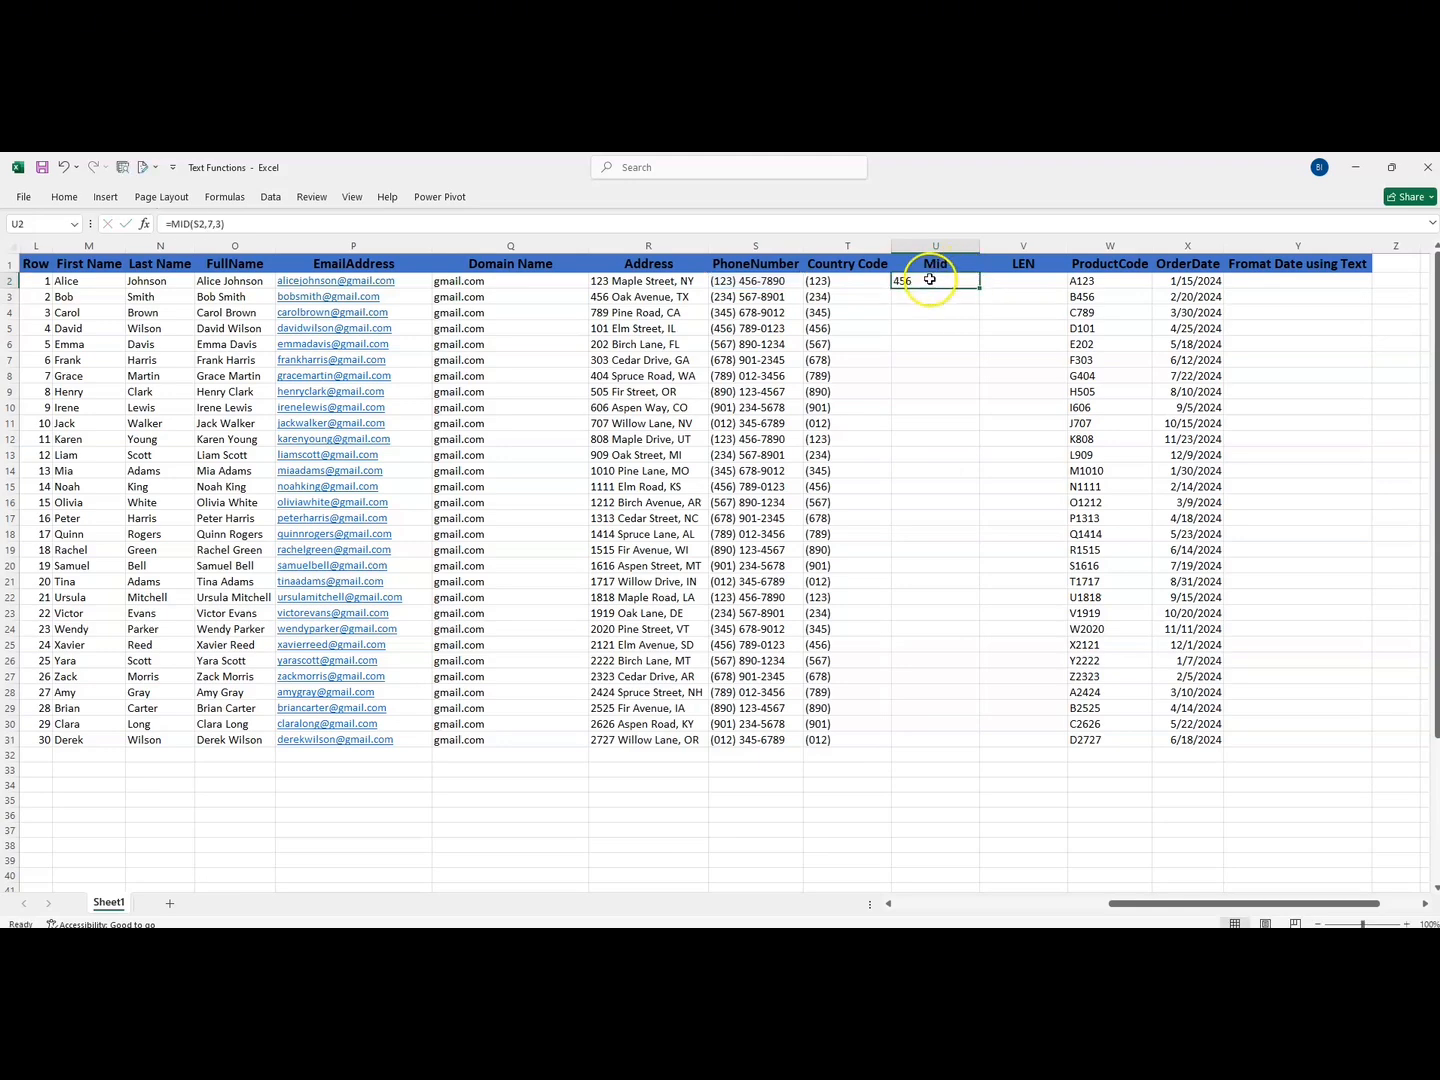
double_click(979, 287)
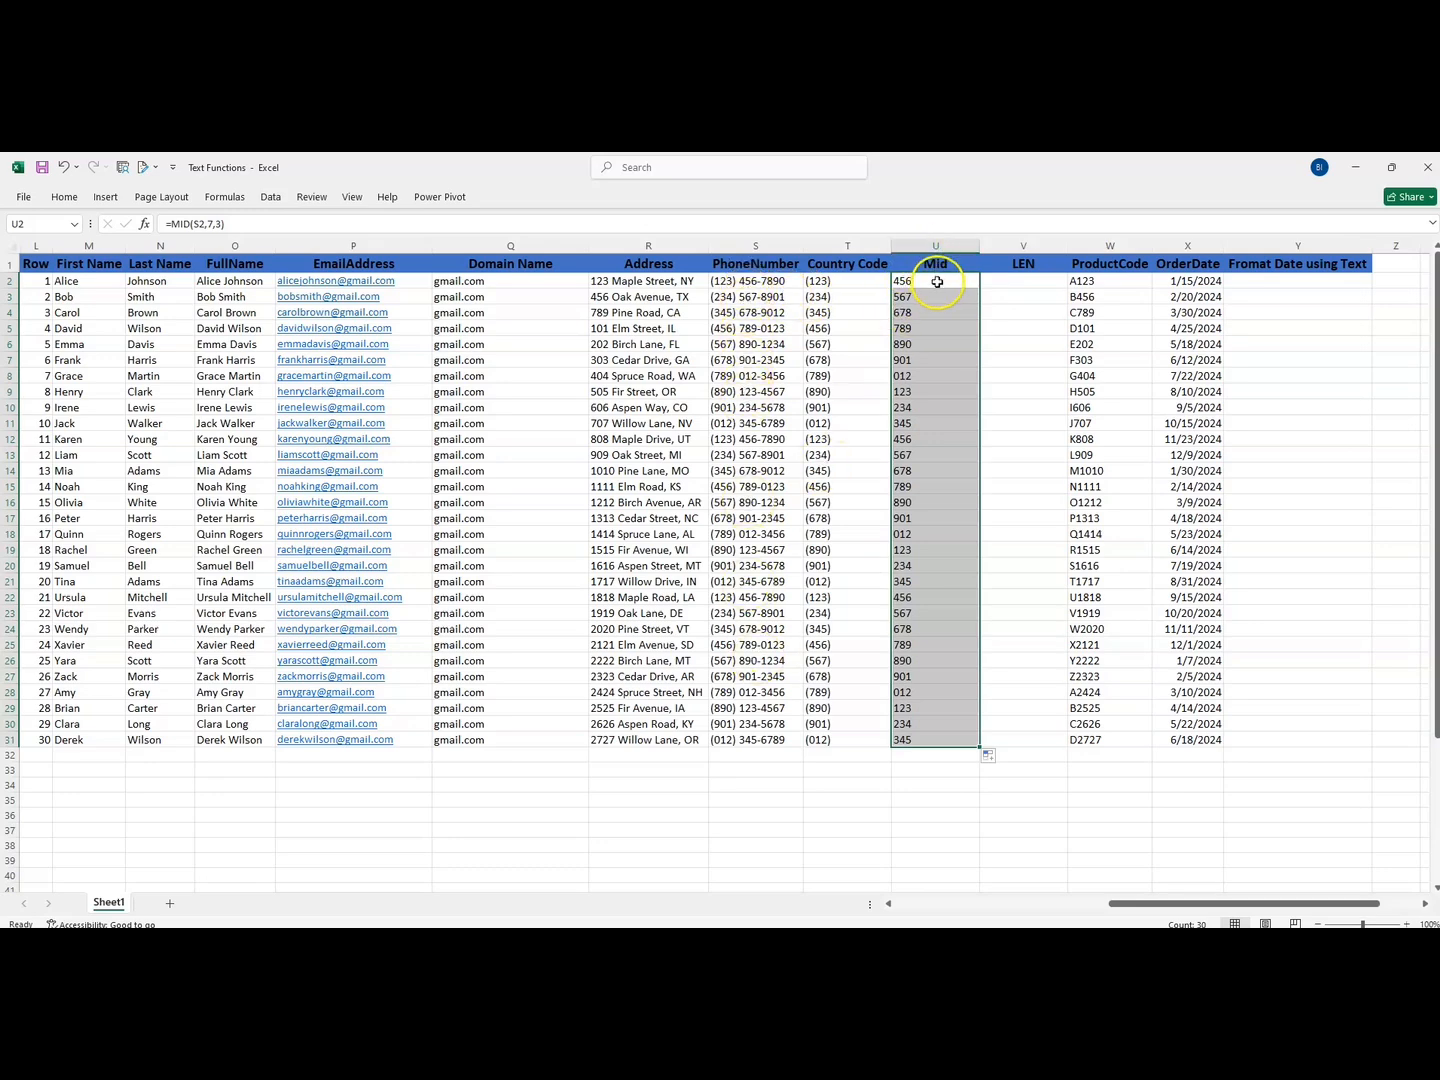
left_click_drag(937, 282, 932, 739)
- Enter =LEN(S2) in cell V2 to count the characters in the first row's phone number
left_click_drag(1104, 902, 849, 910)
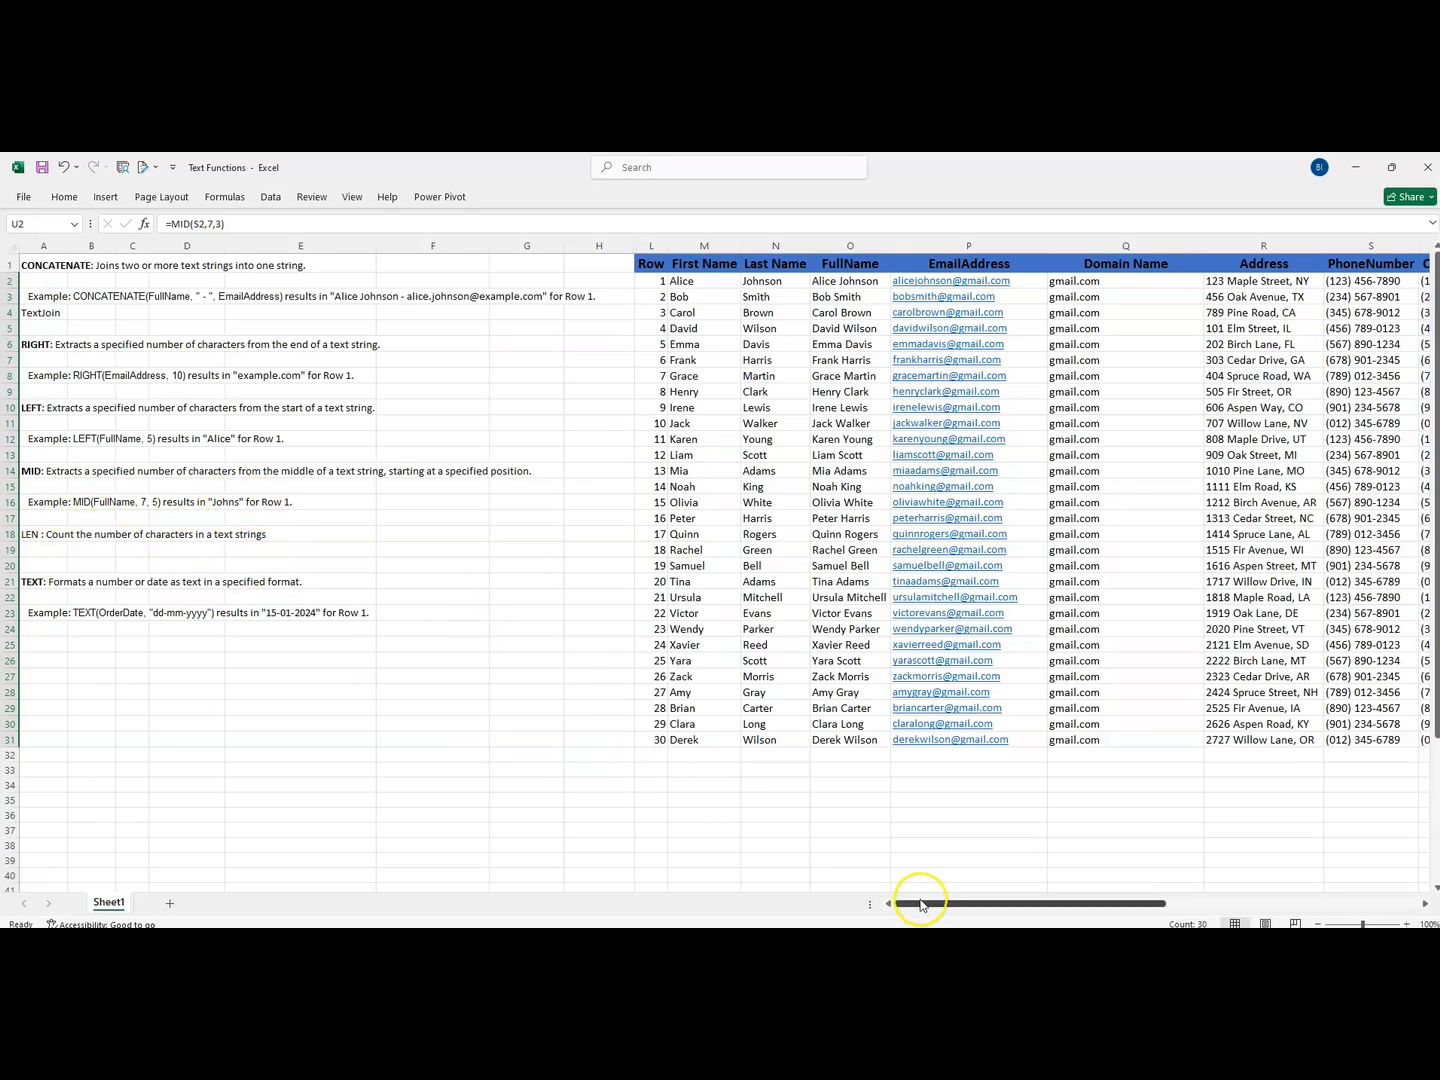
left_click_drag(920, 904, 1112, 887)
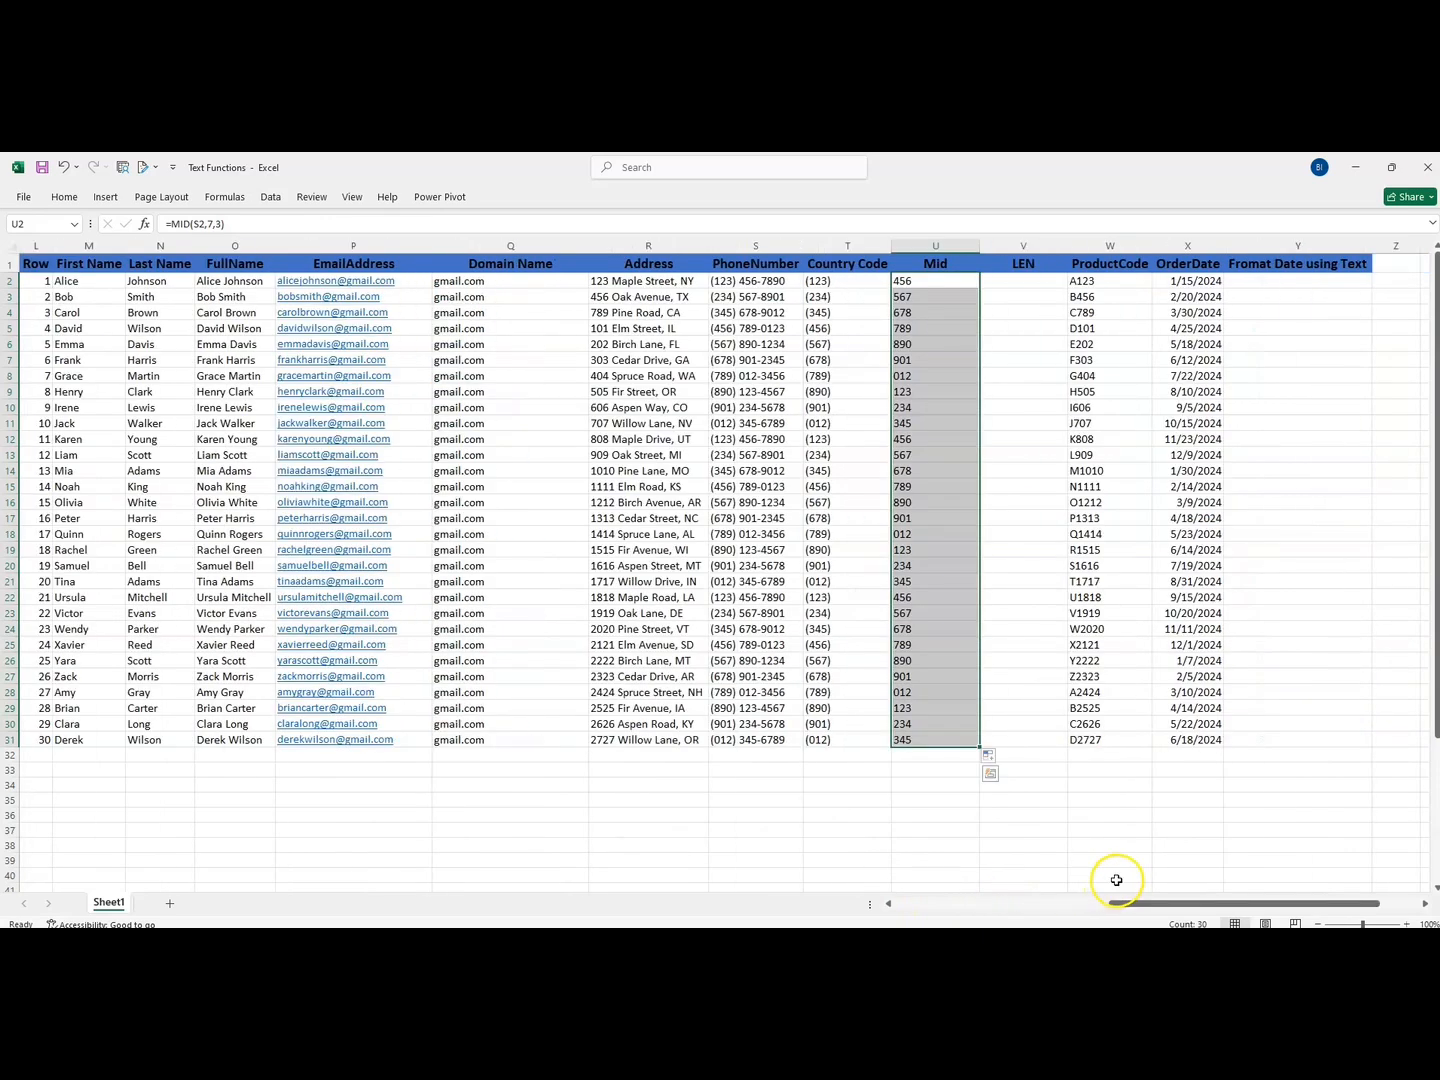
left_click(1003, 282)
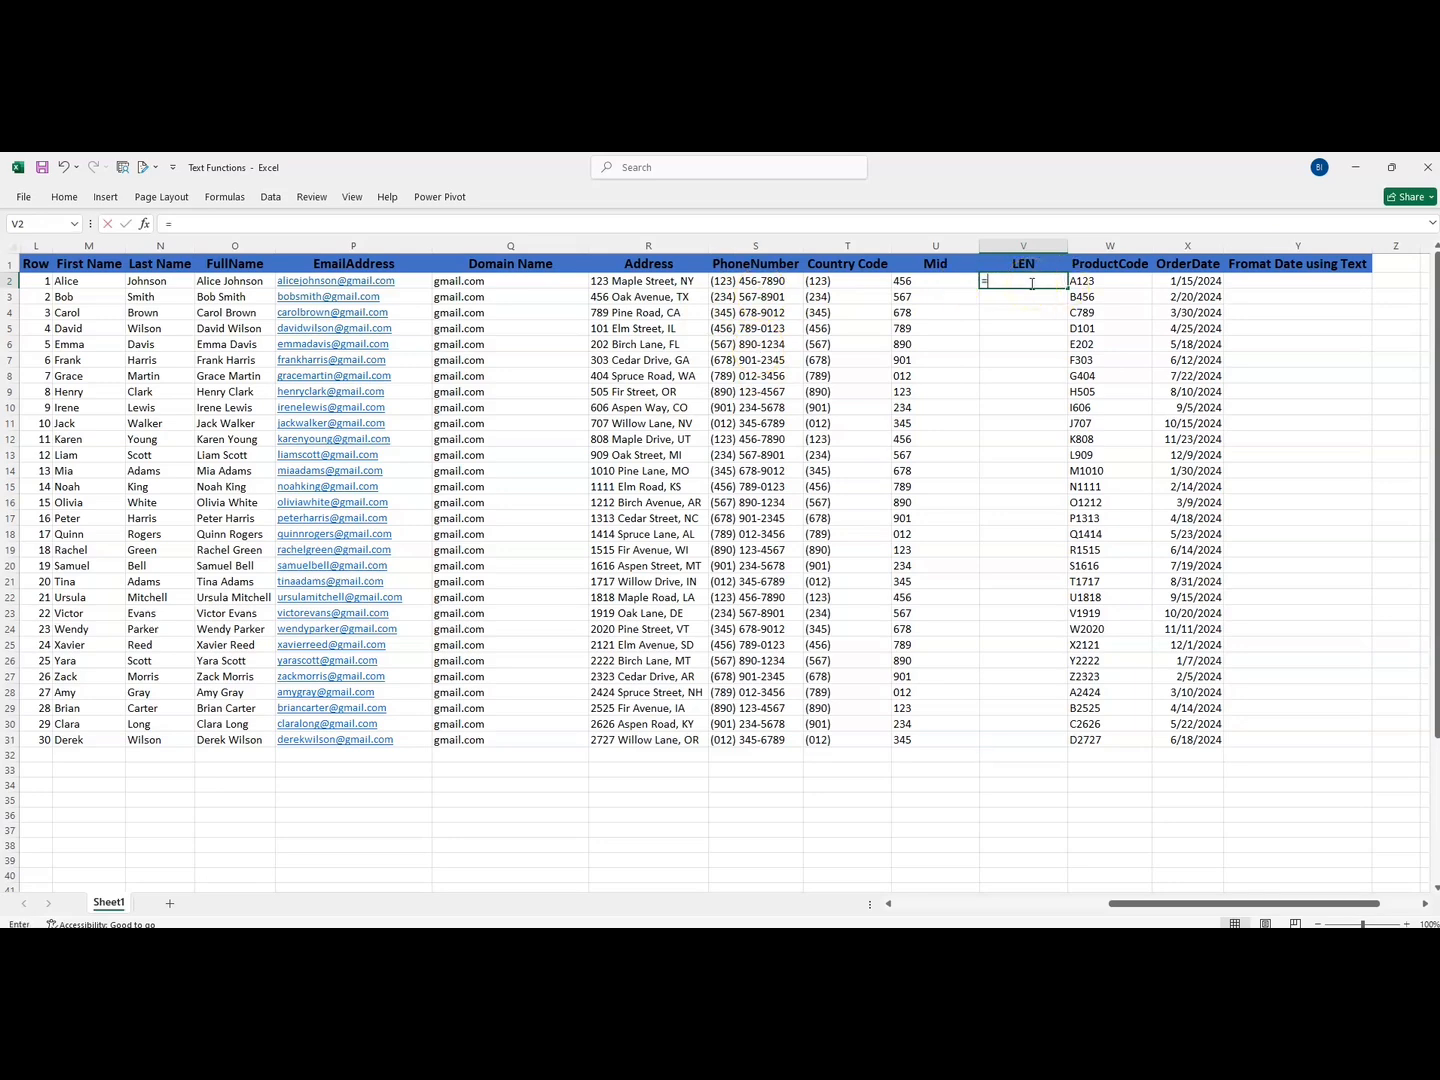
type("=len")
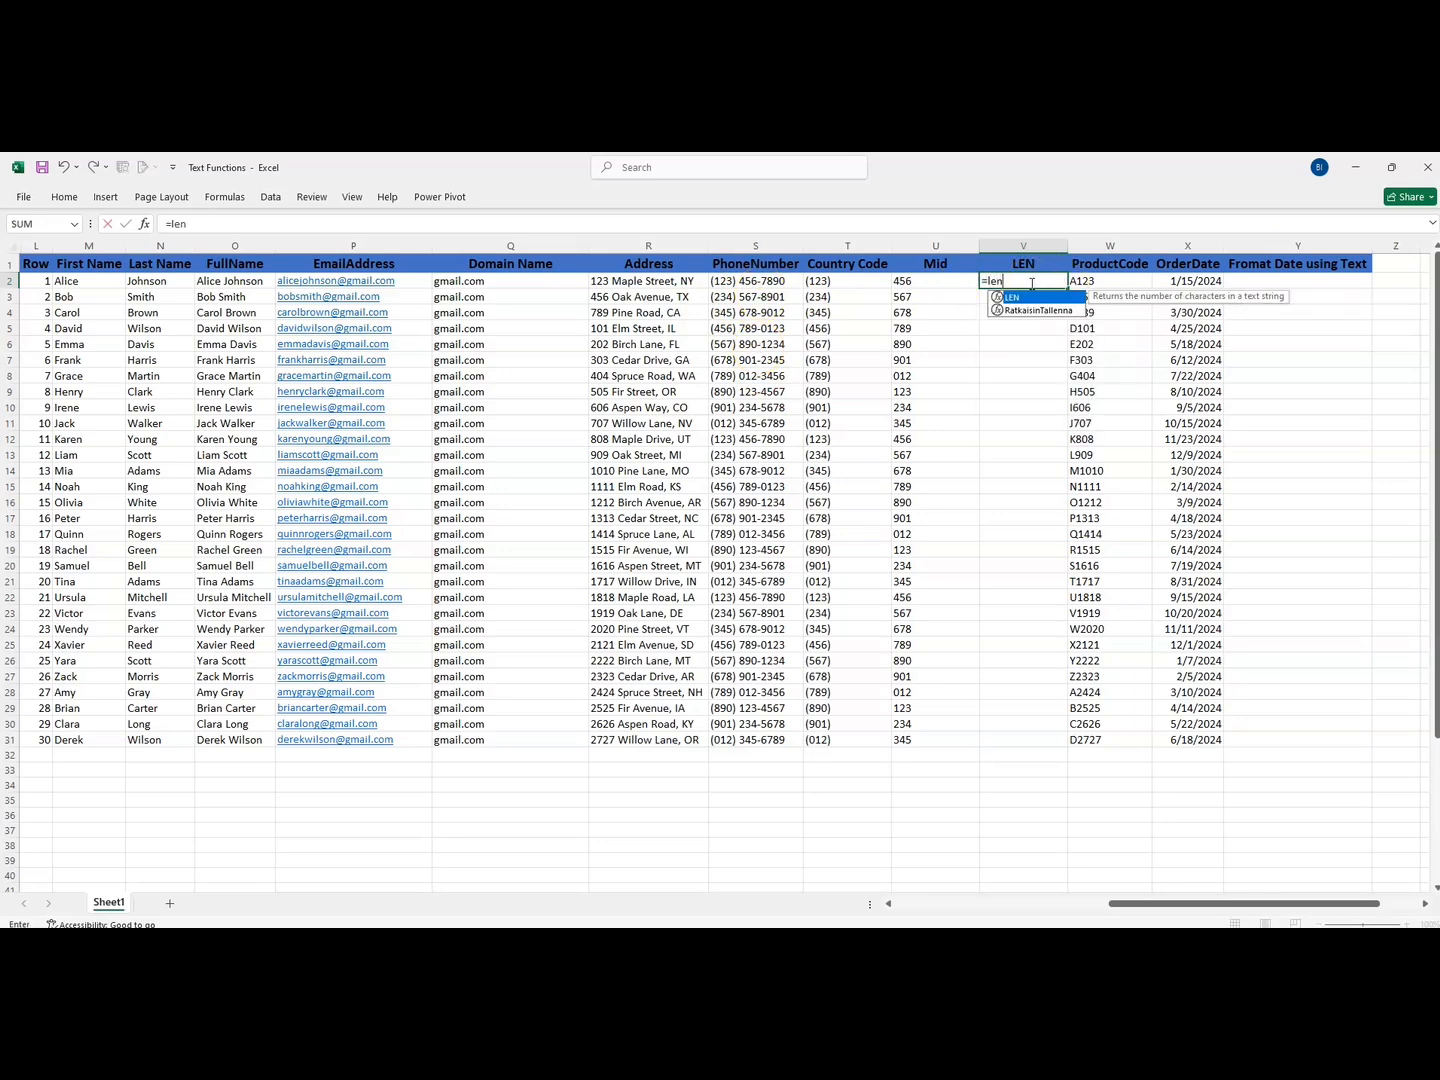
double_click(1014, 297)
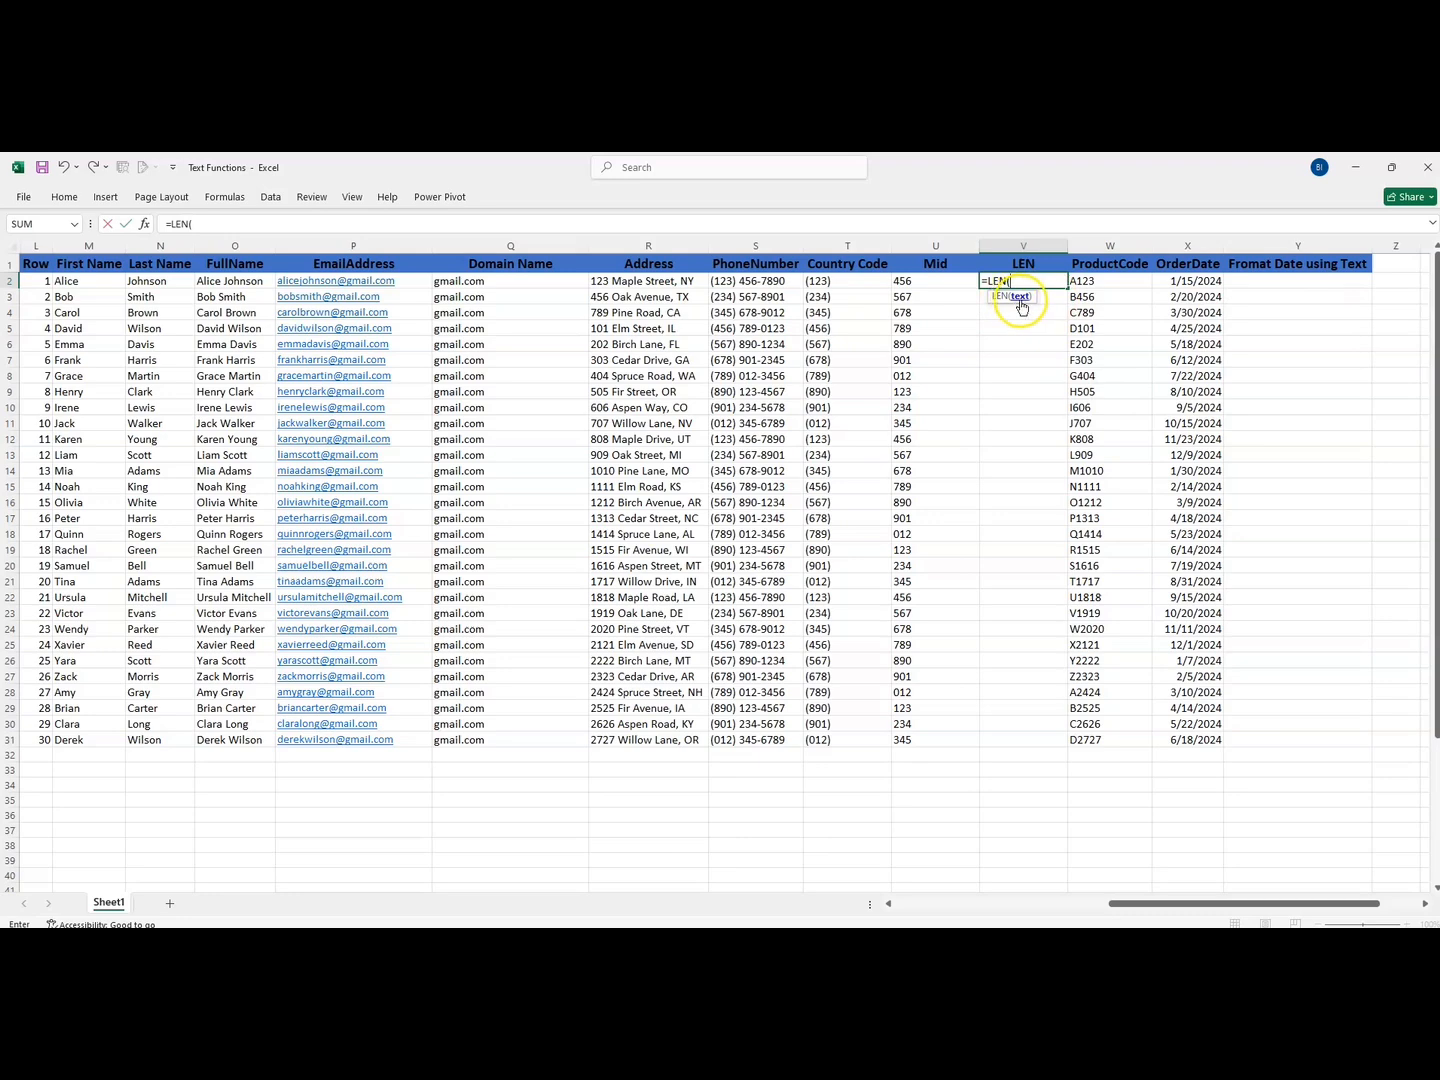
left_click(738, 283)
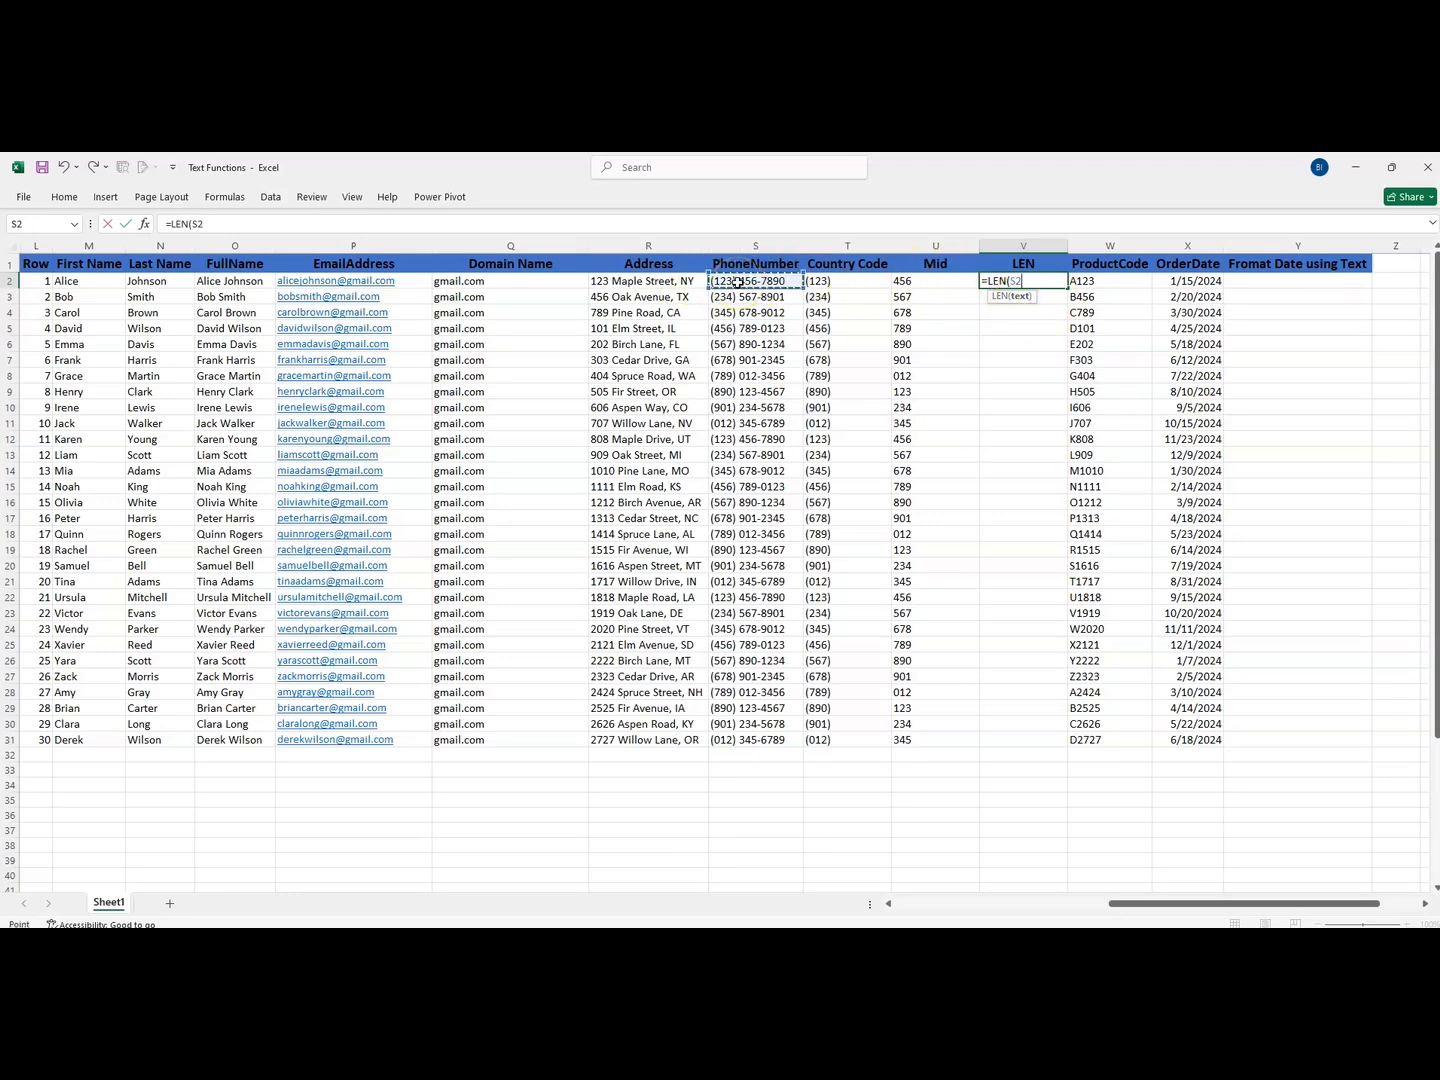
key("Return")
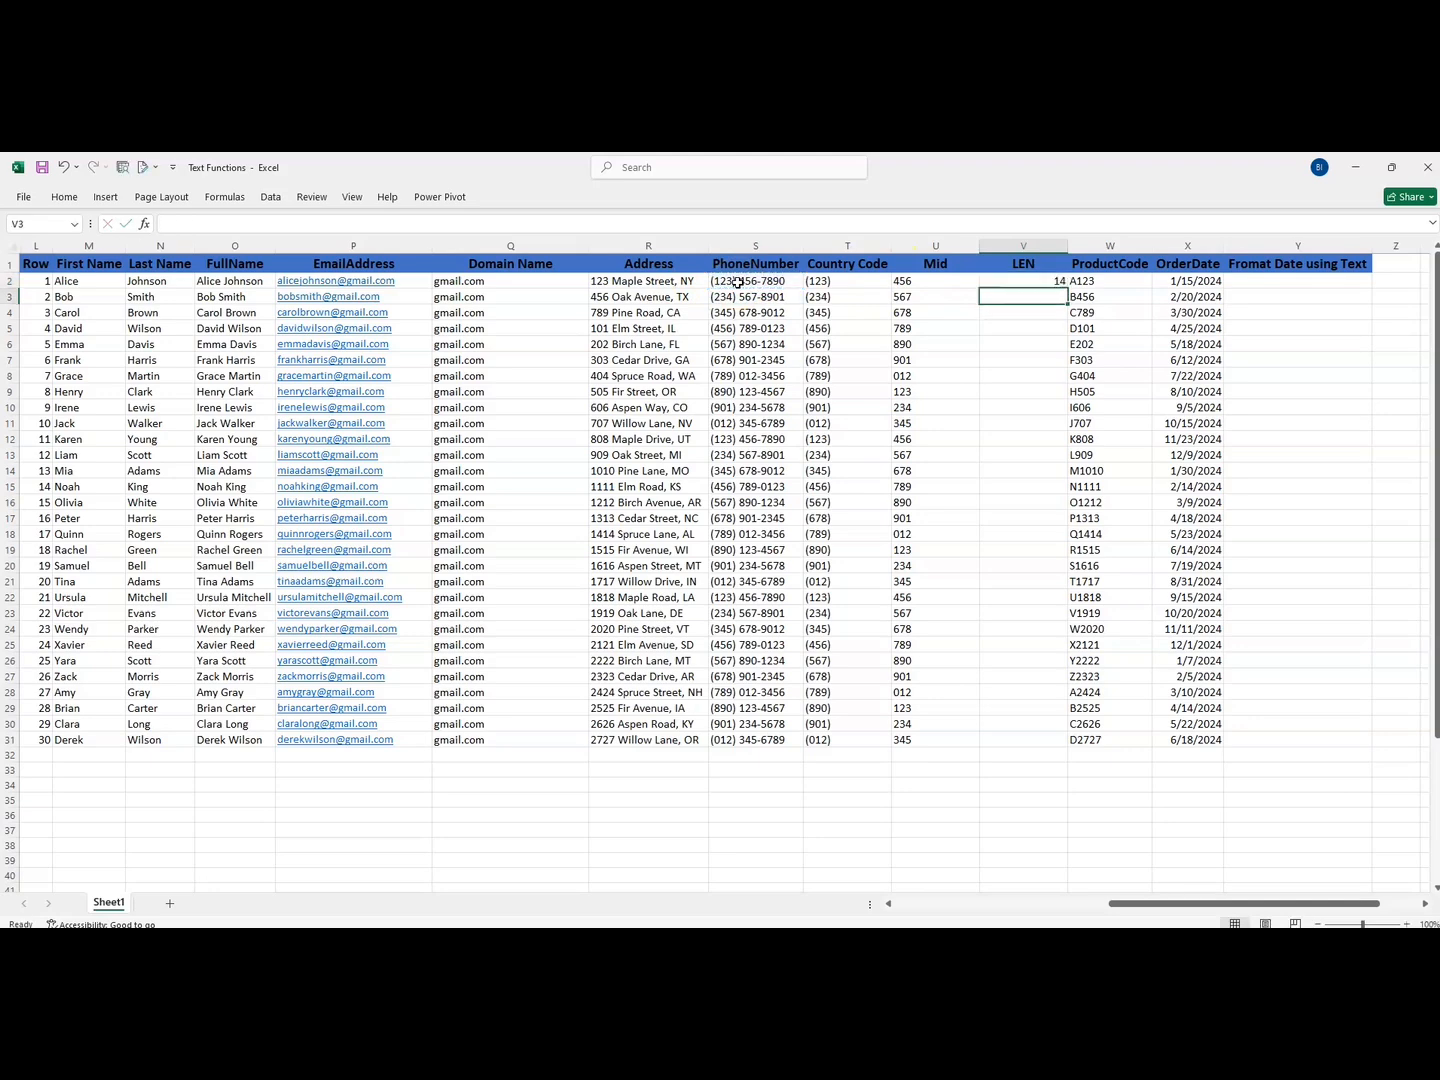
- Fill the LEN formula from V2 down the LEN column to row 31
left_click(995, 282)
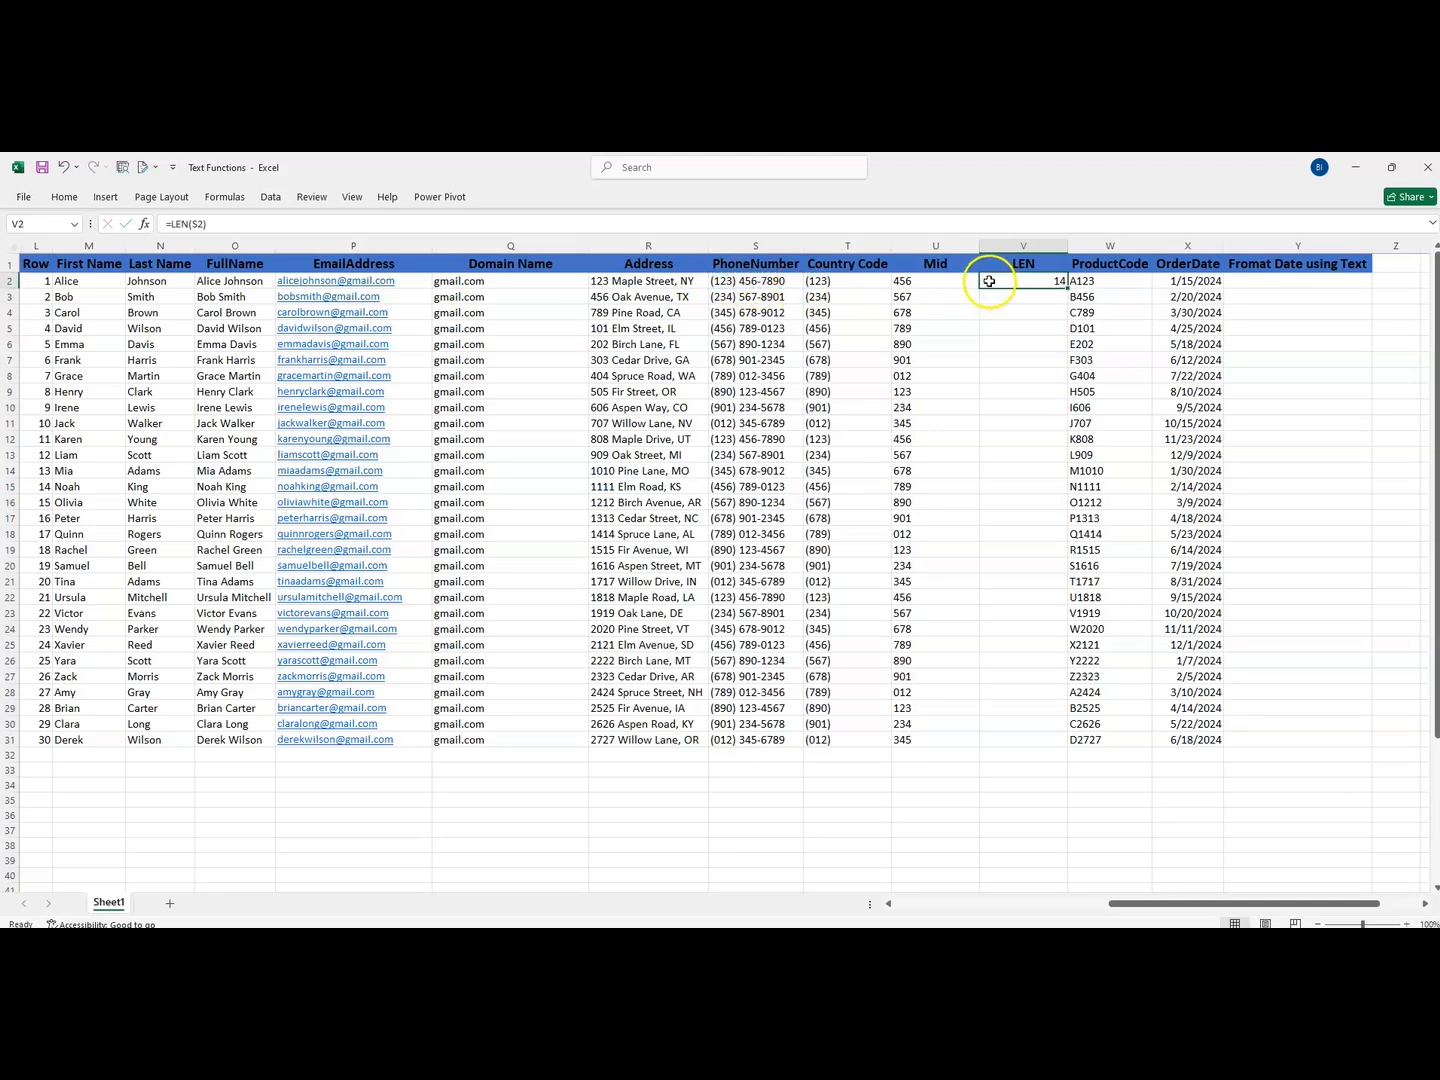
double_click(1064, 288)
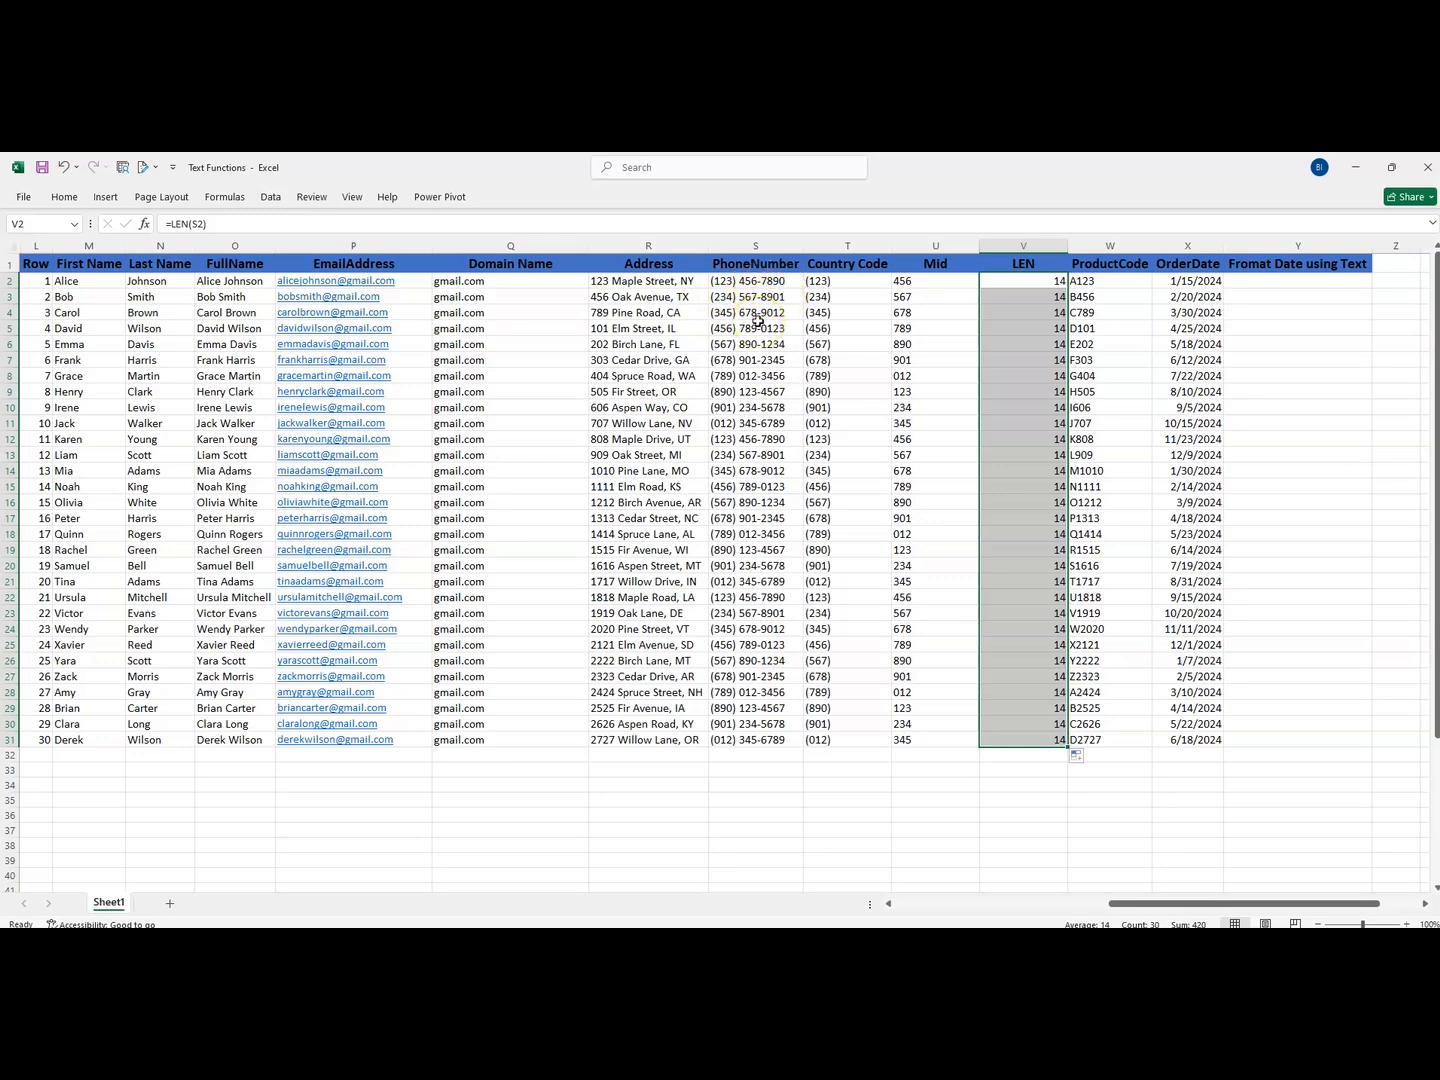
left_click(1018, 279)
left_click_drag(1018, 279, 1026, 733)
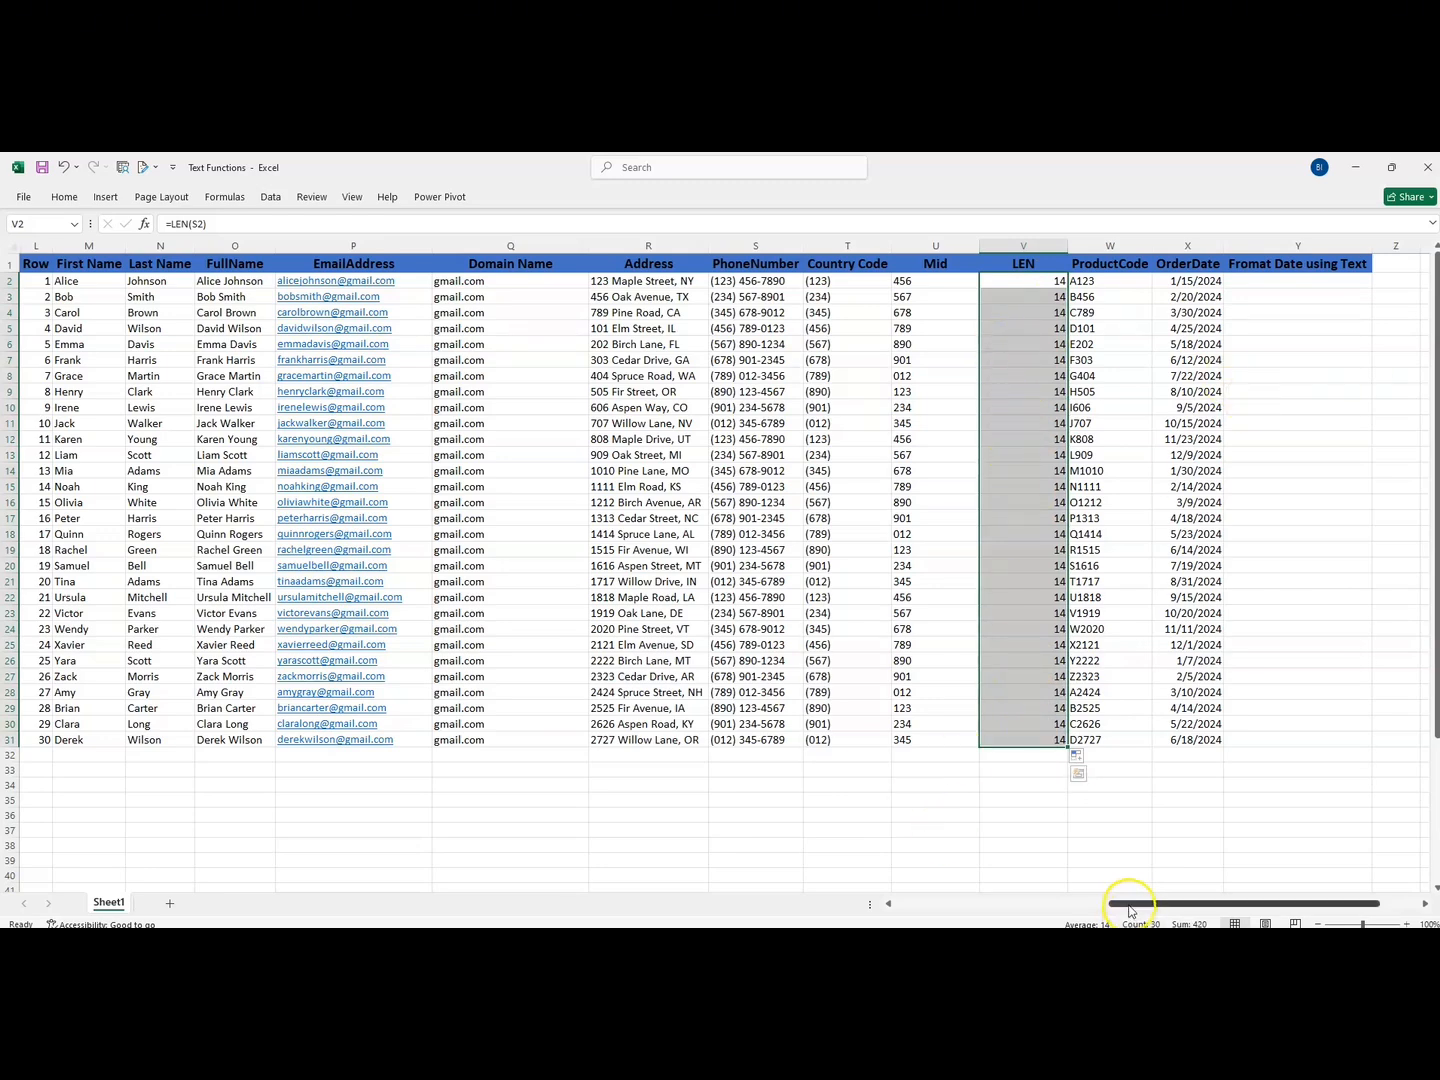
- Consult the TEXT example in row 23 and enter =TEXT(X2,"dd-mm-yyyy") in cell Y2 to format the order date as text
left_click_drag(1130, 910, 765, 868)
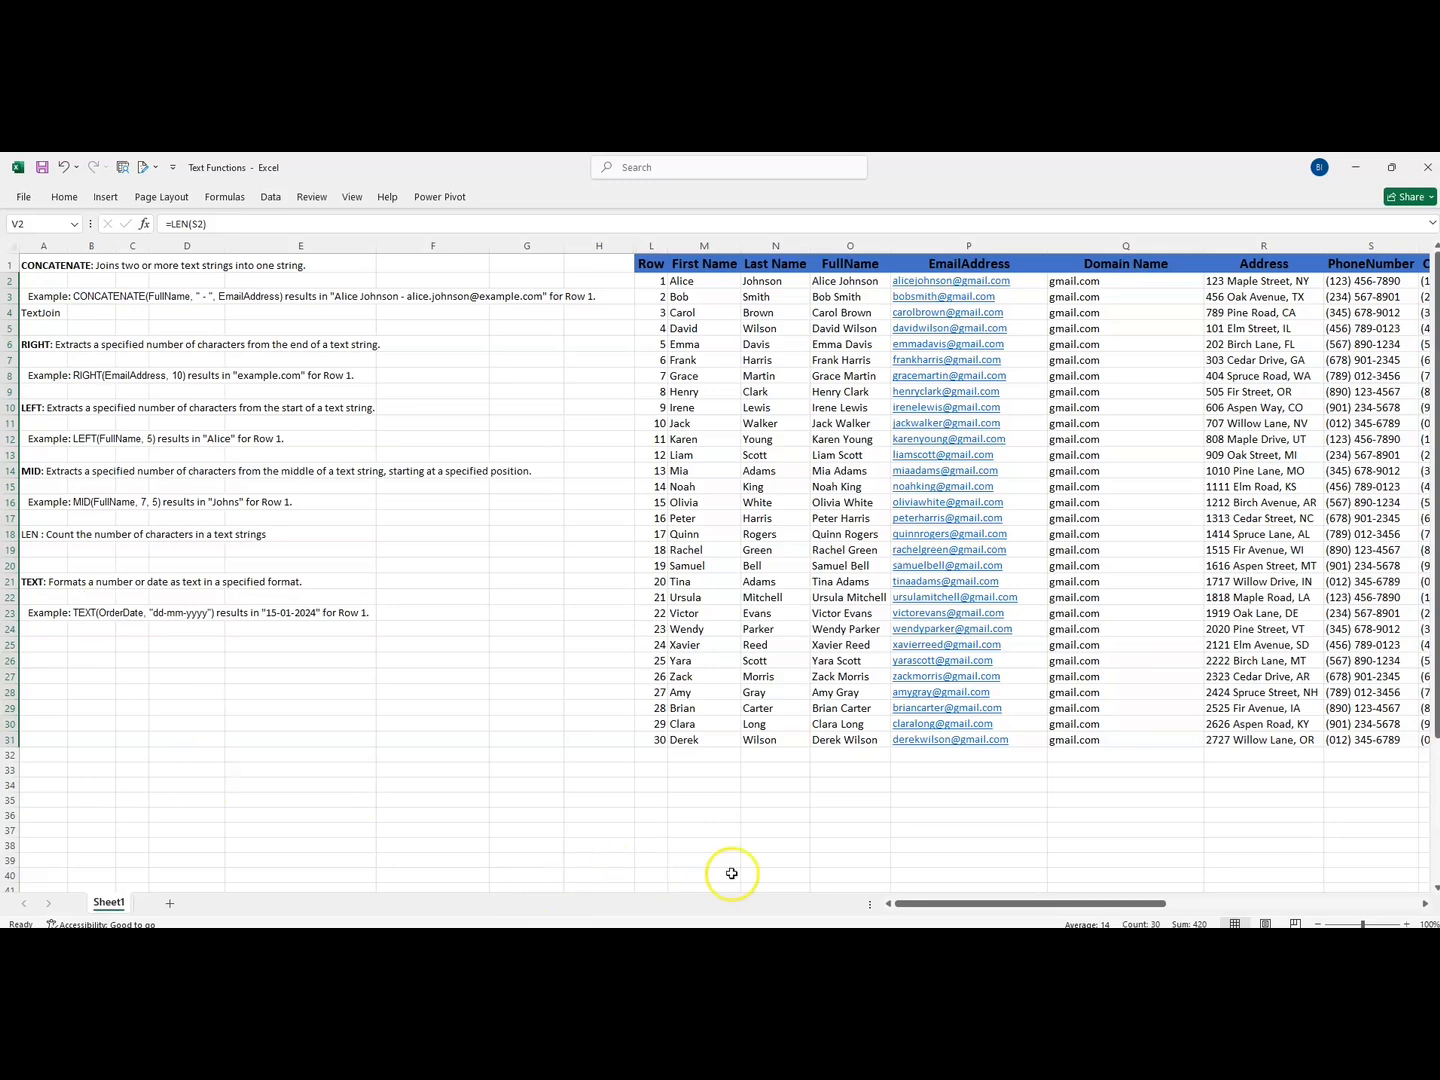
left_click_drag(920, 911, 868, 908)
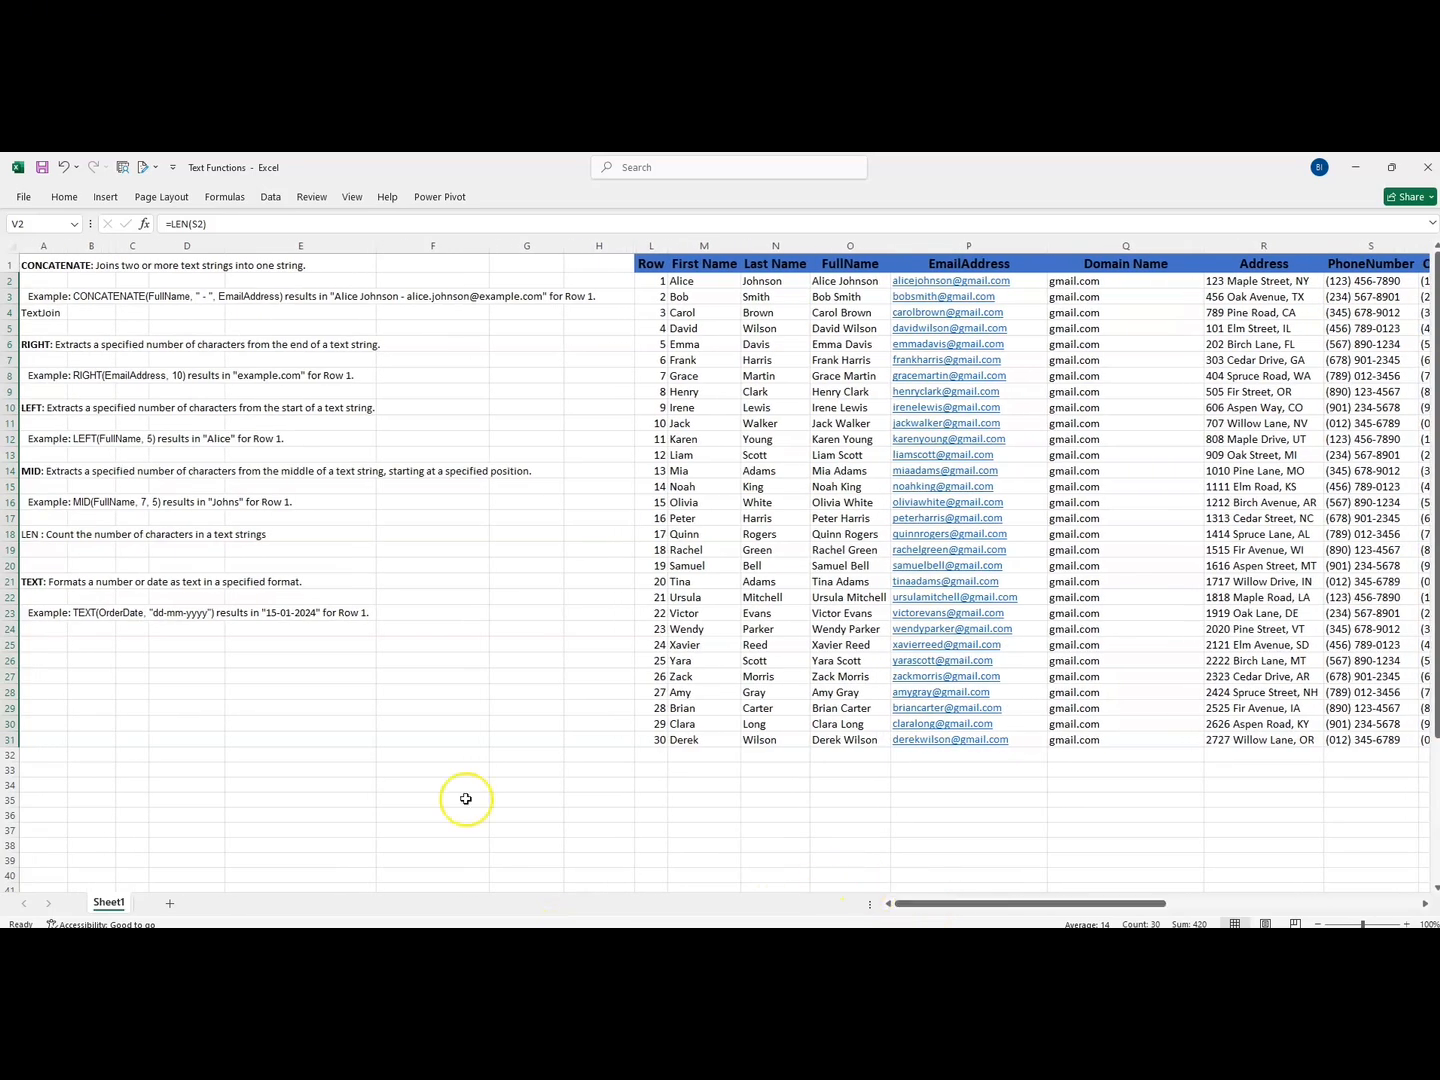
left_click(163, 613)
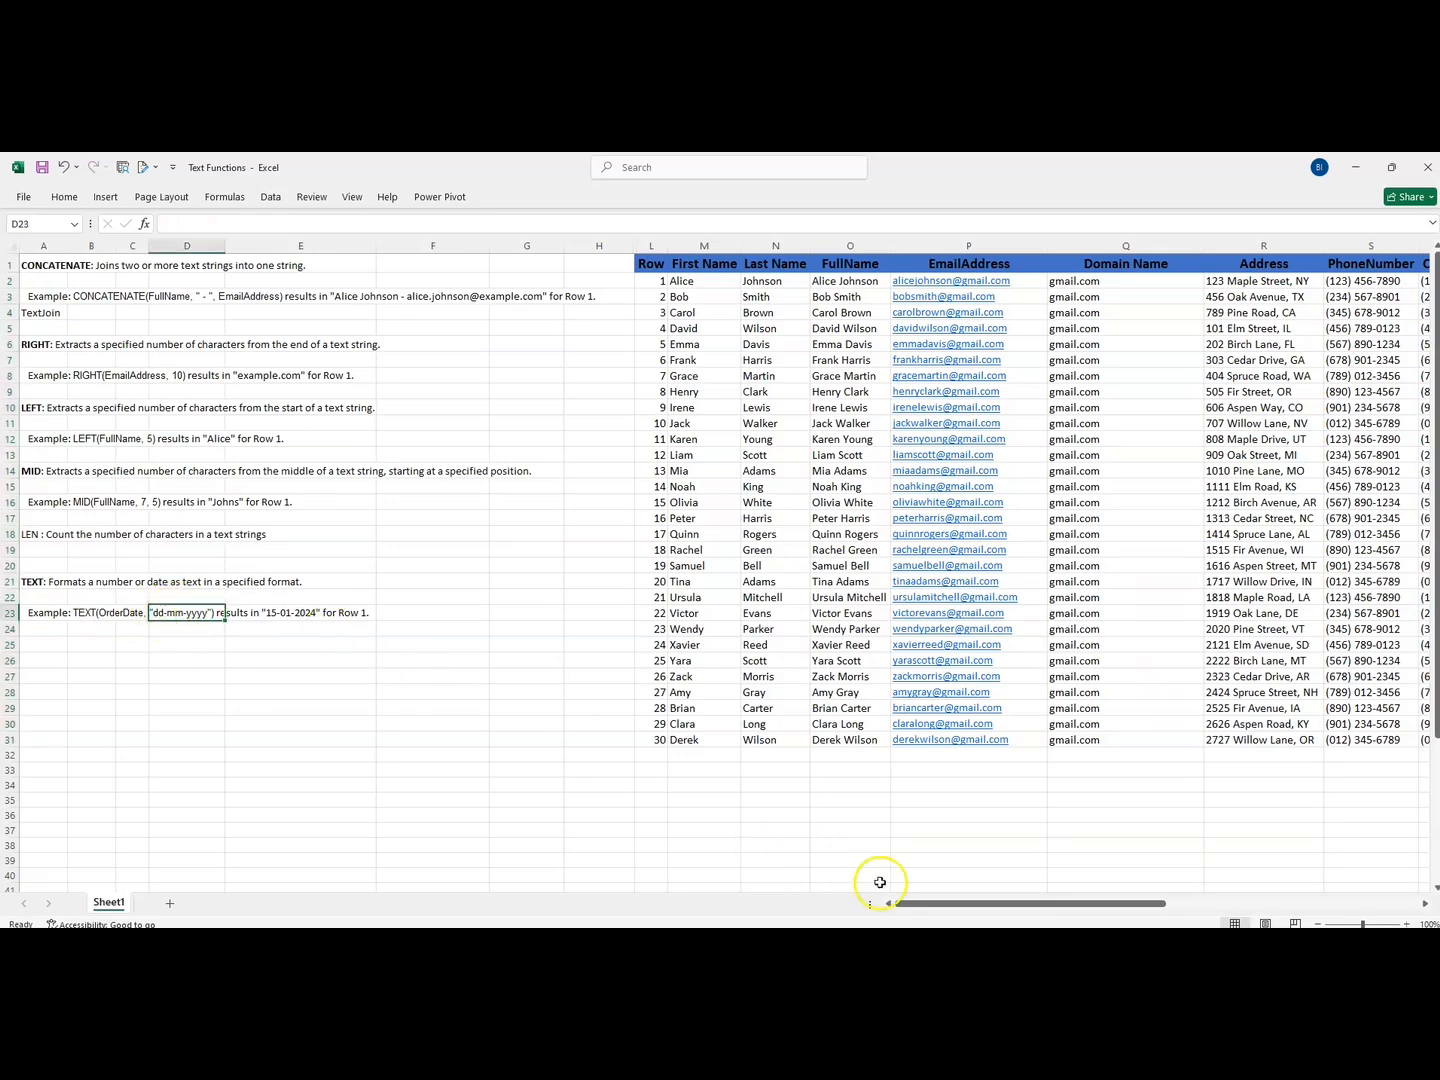
left_click_drag(912, 908, 1175, 900)
left_click(1141, 280)
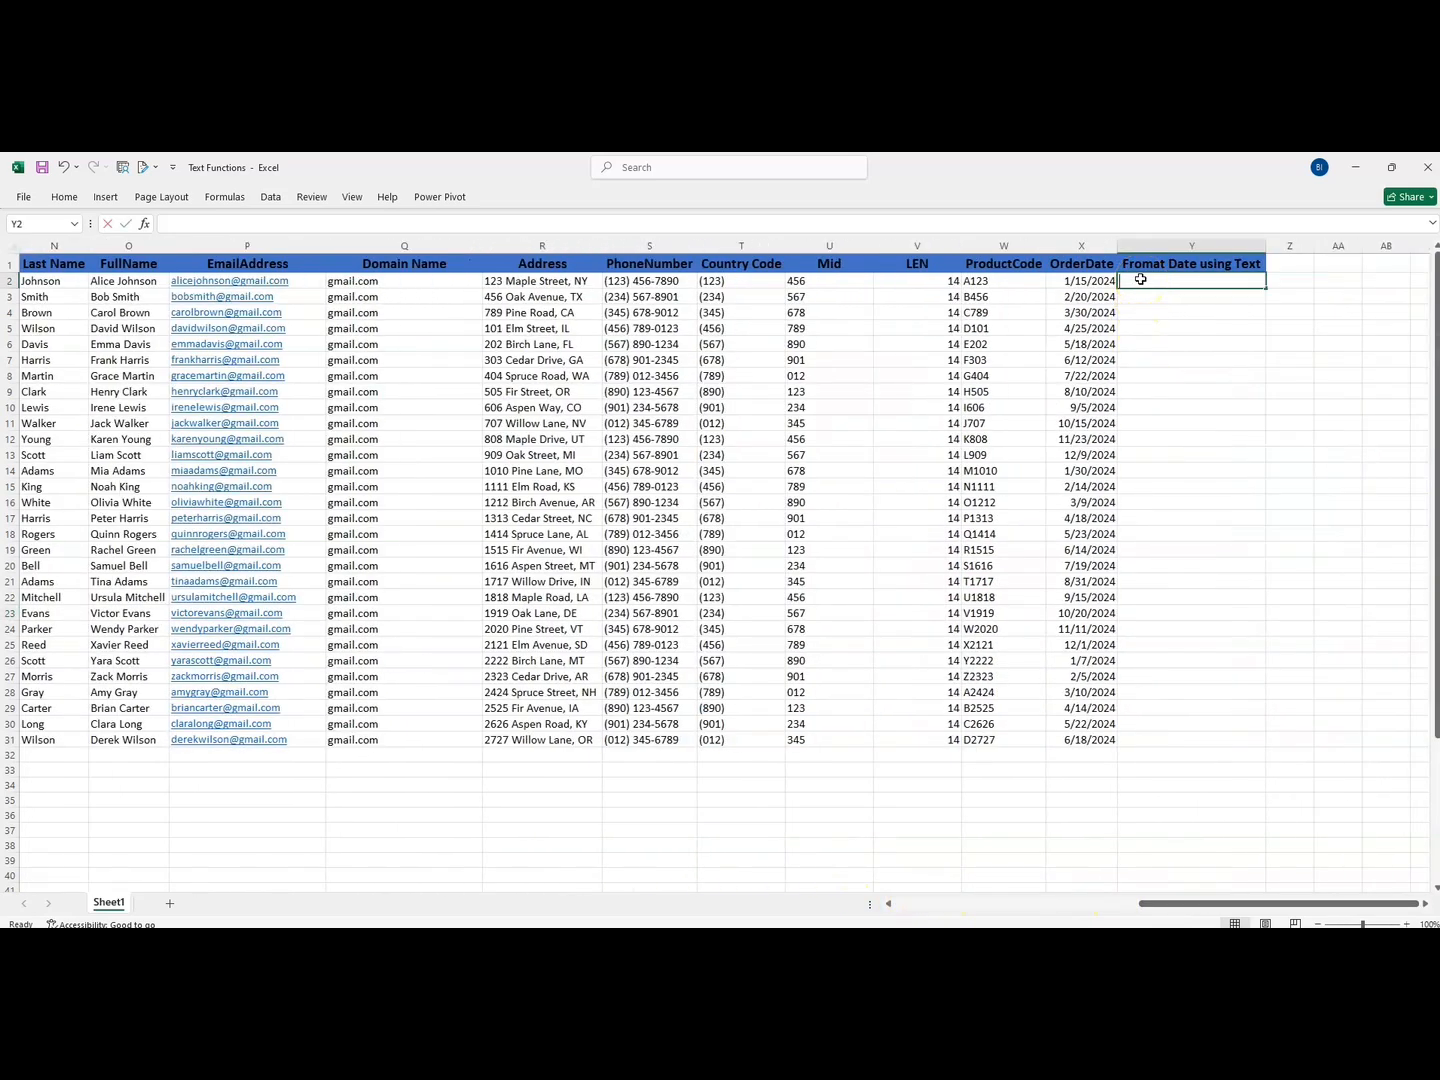
type("=text")
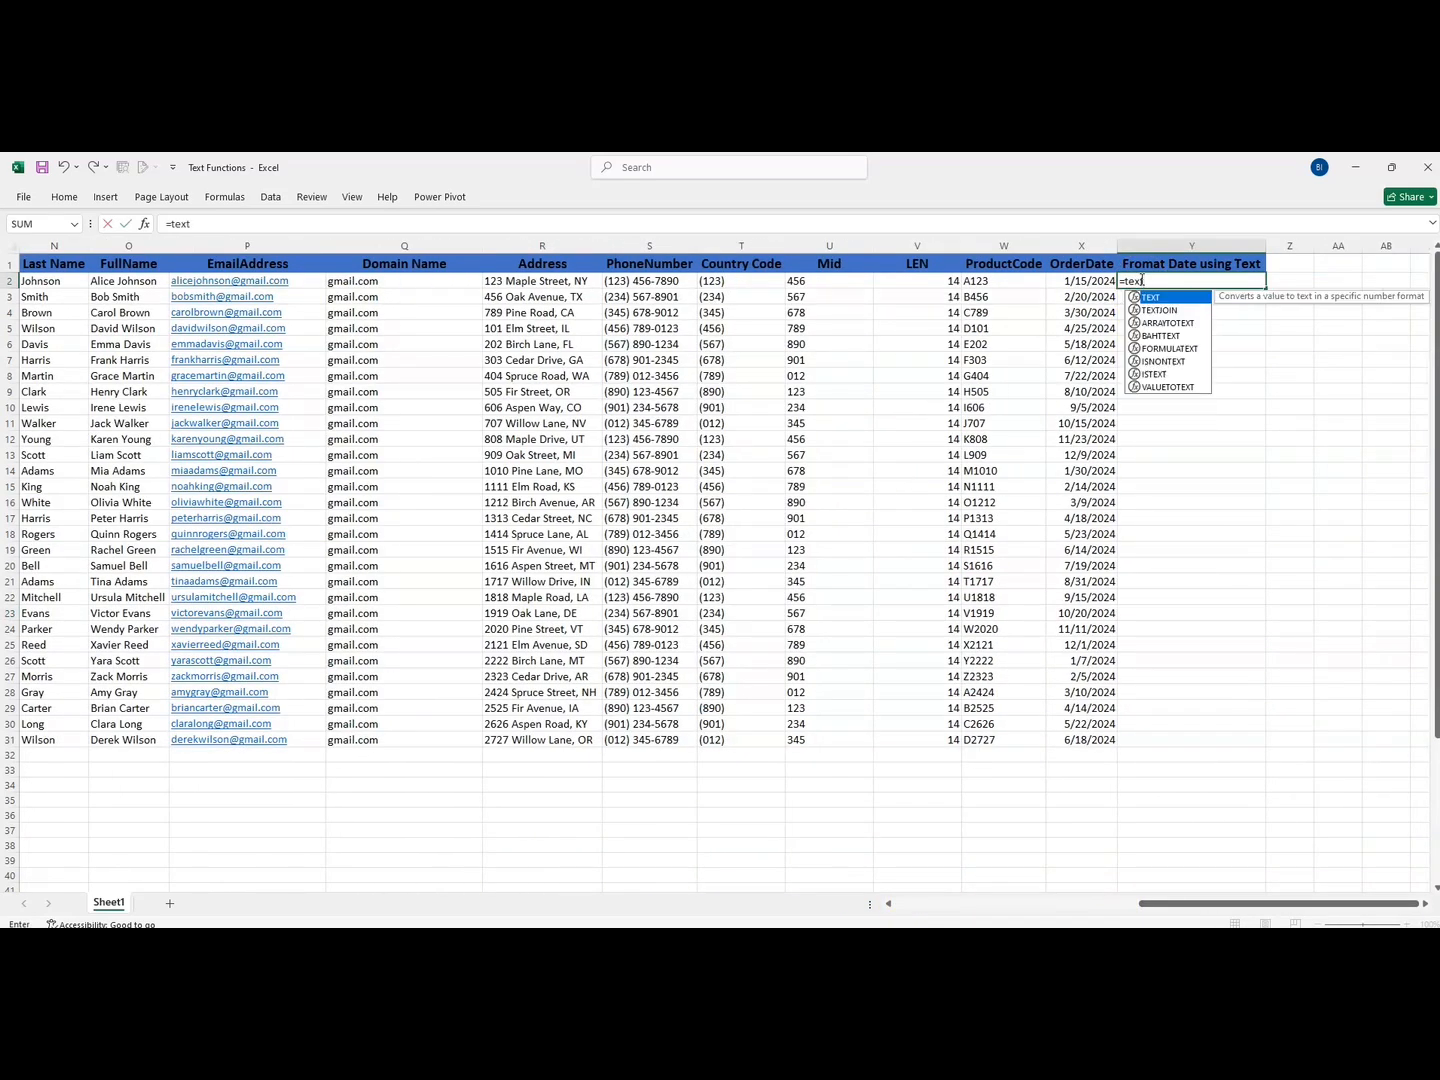
double_click(1152, 297)
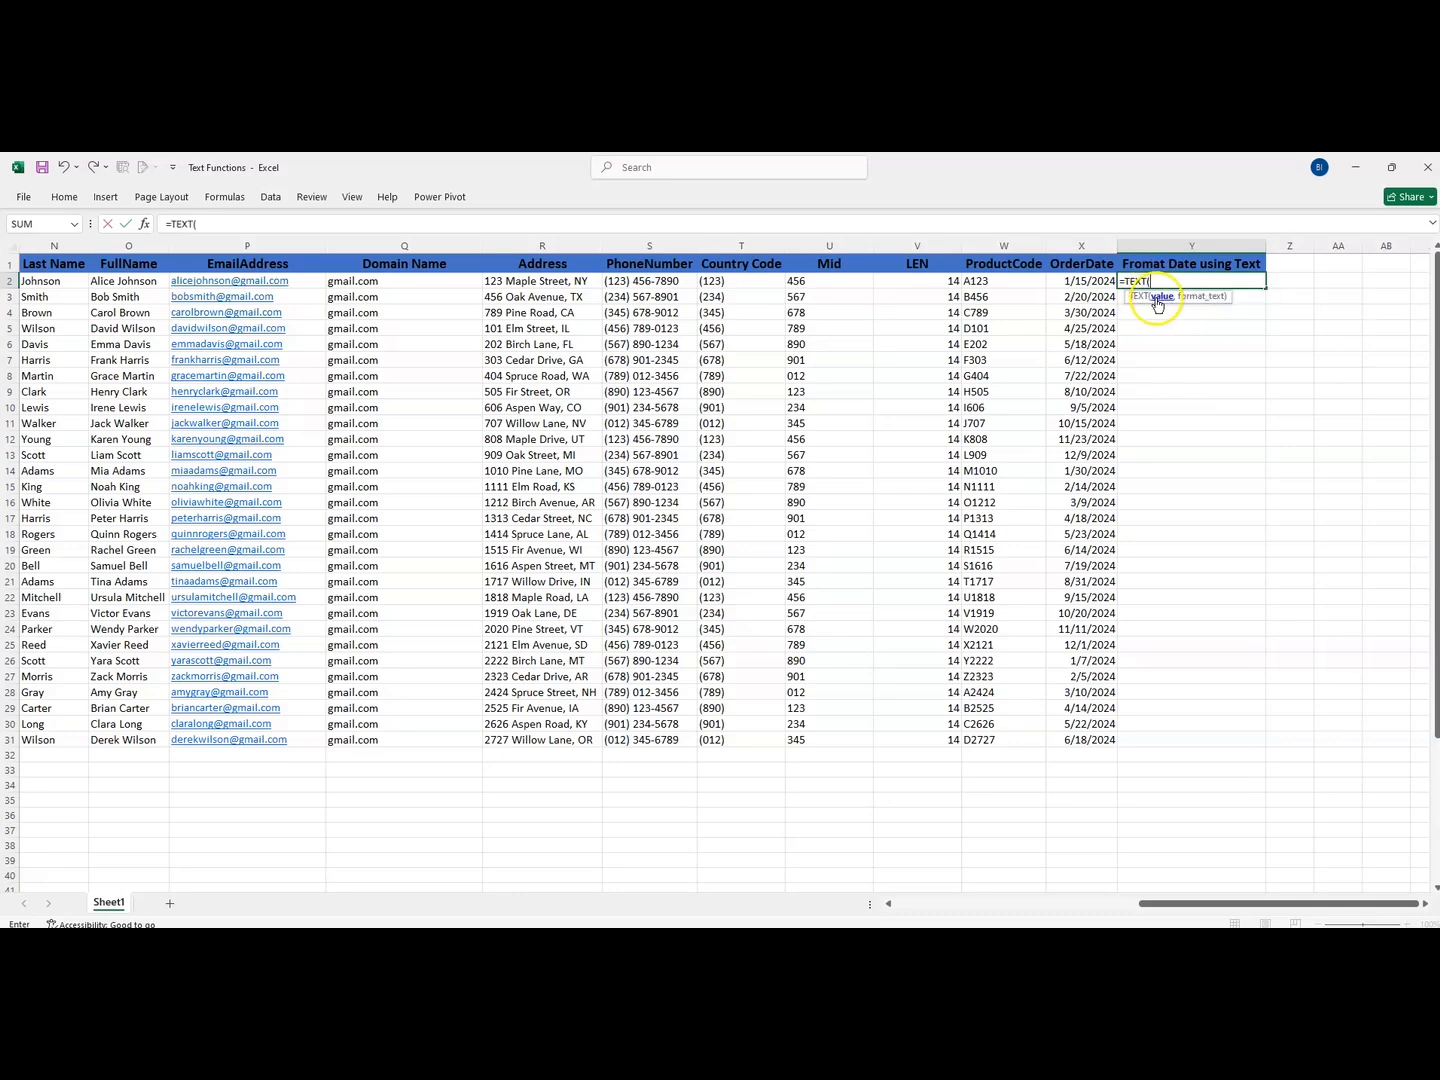
left_click(1067, 283)
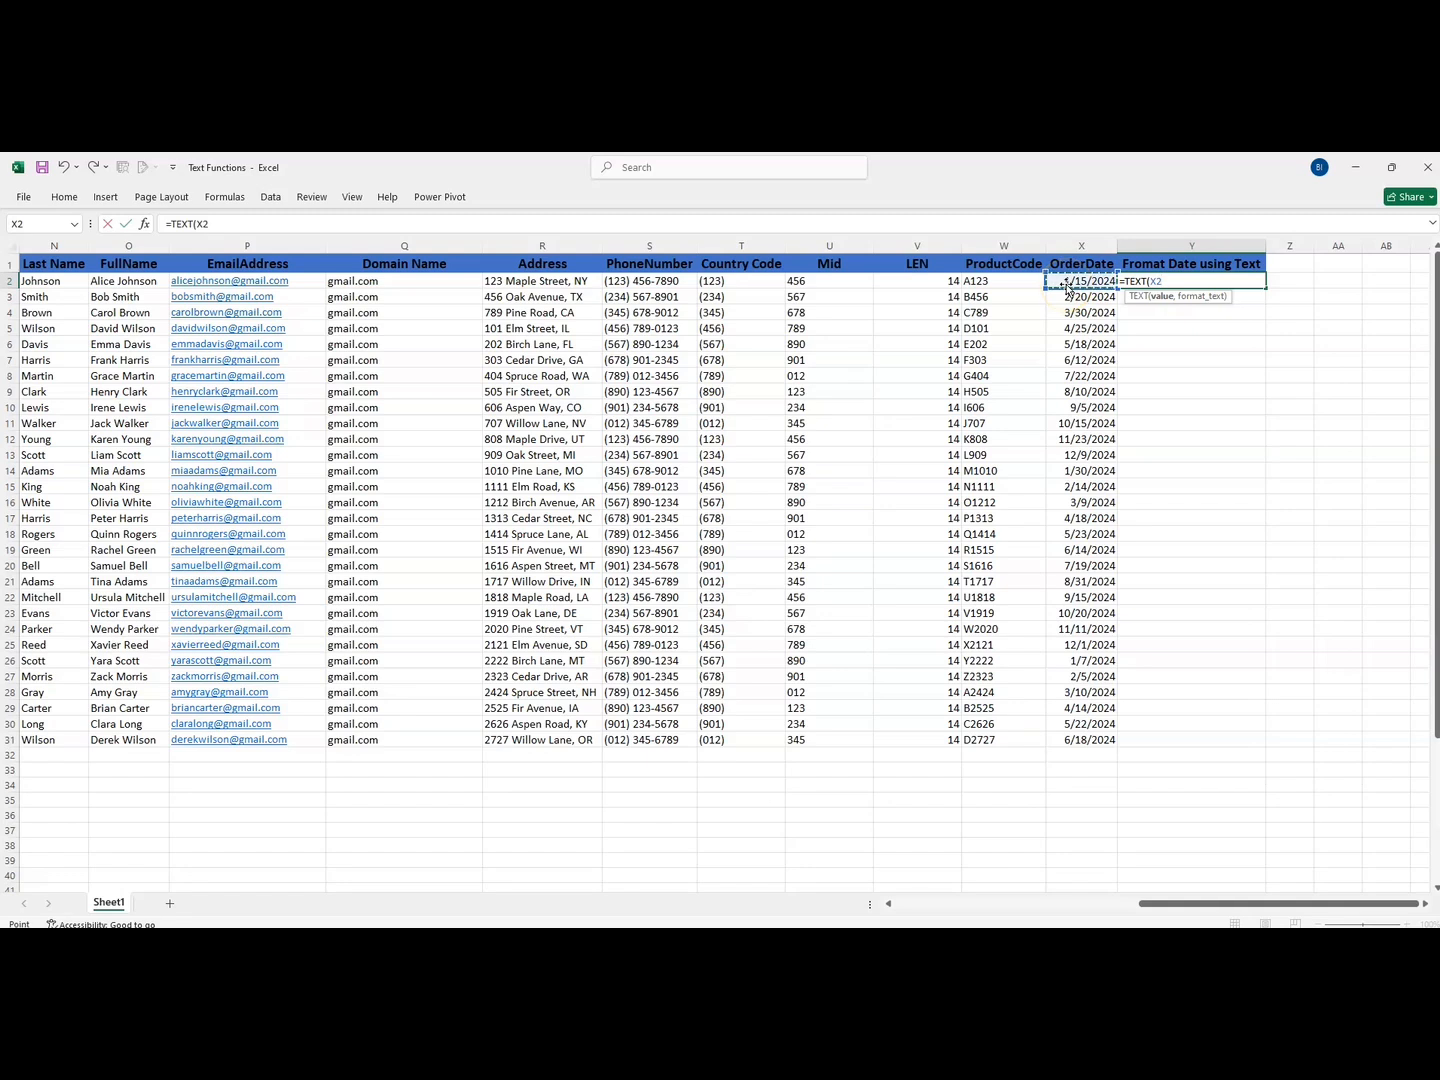
type(",\"dd-mm-yyyy")
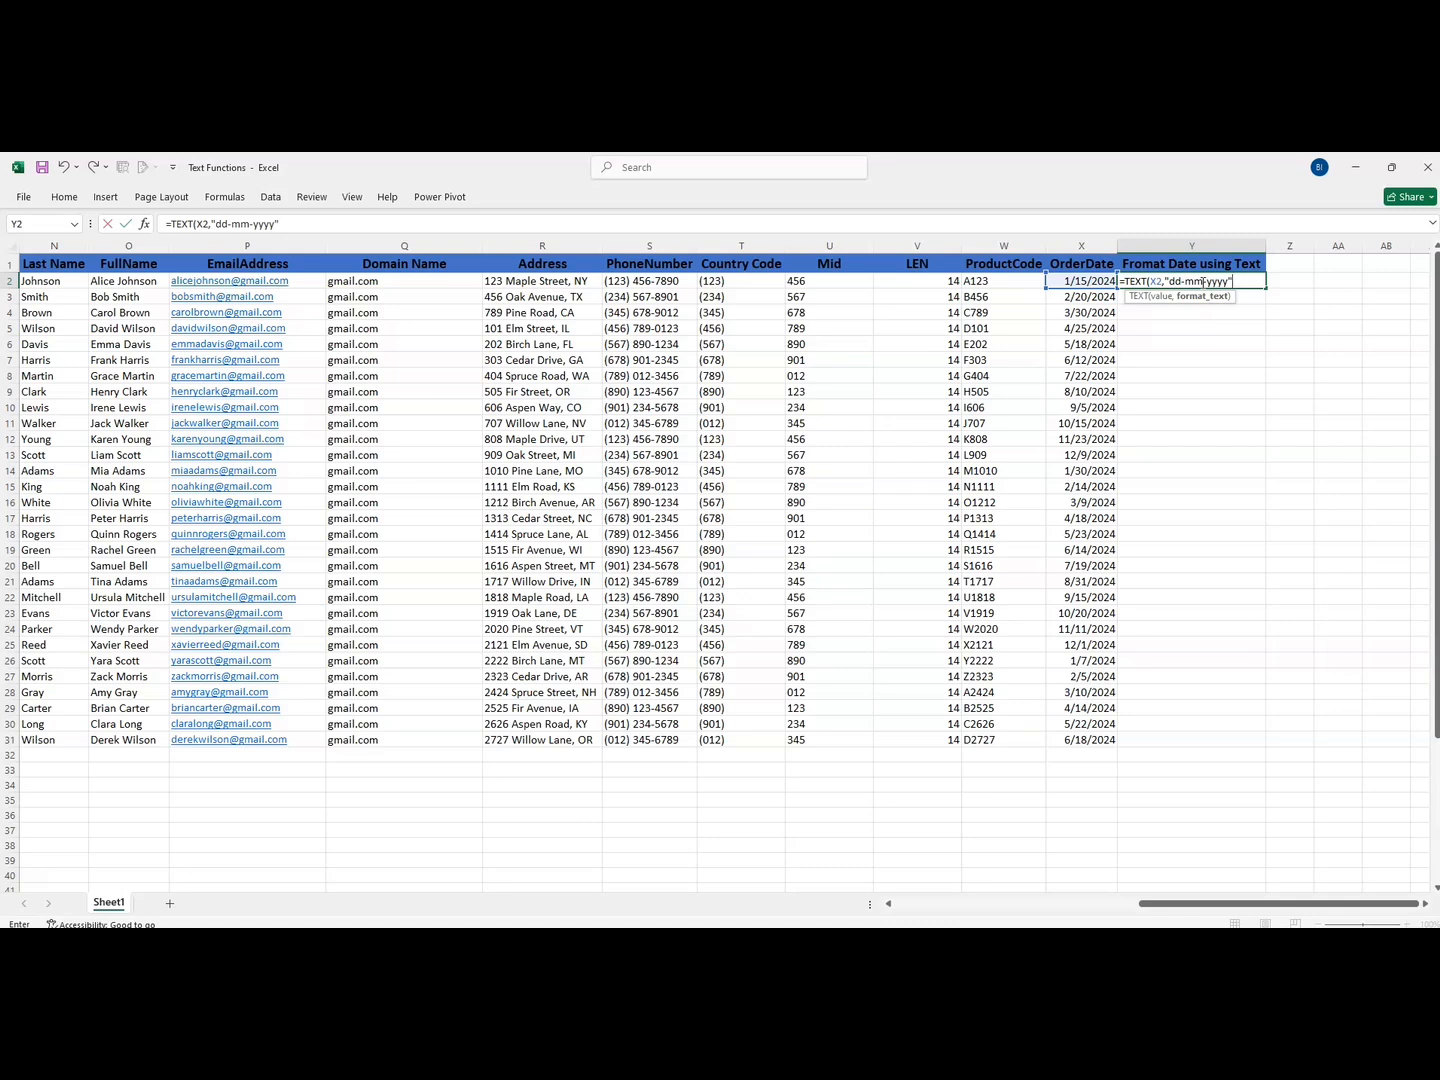
type(")")
key("Return")
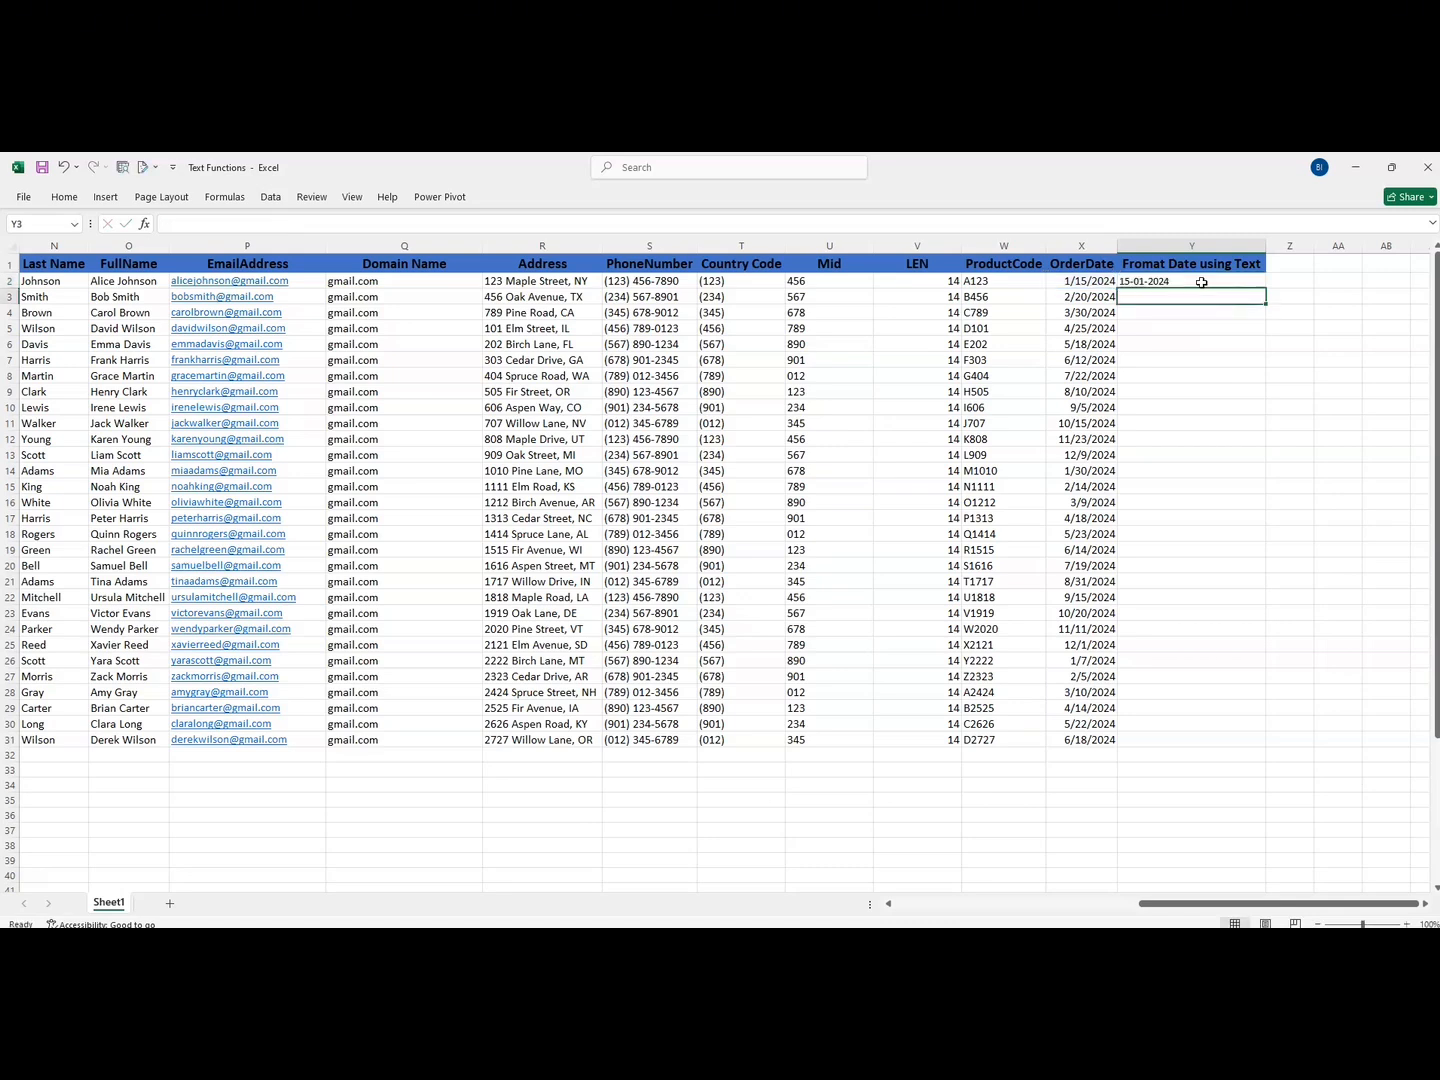
- Fill the TEXT formula from Y2 down the formatted date column to row 31
left_click(1201, 283)
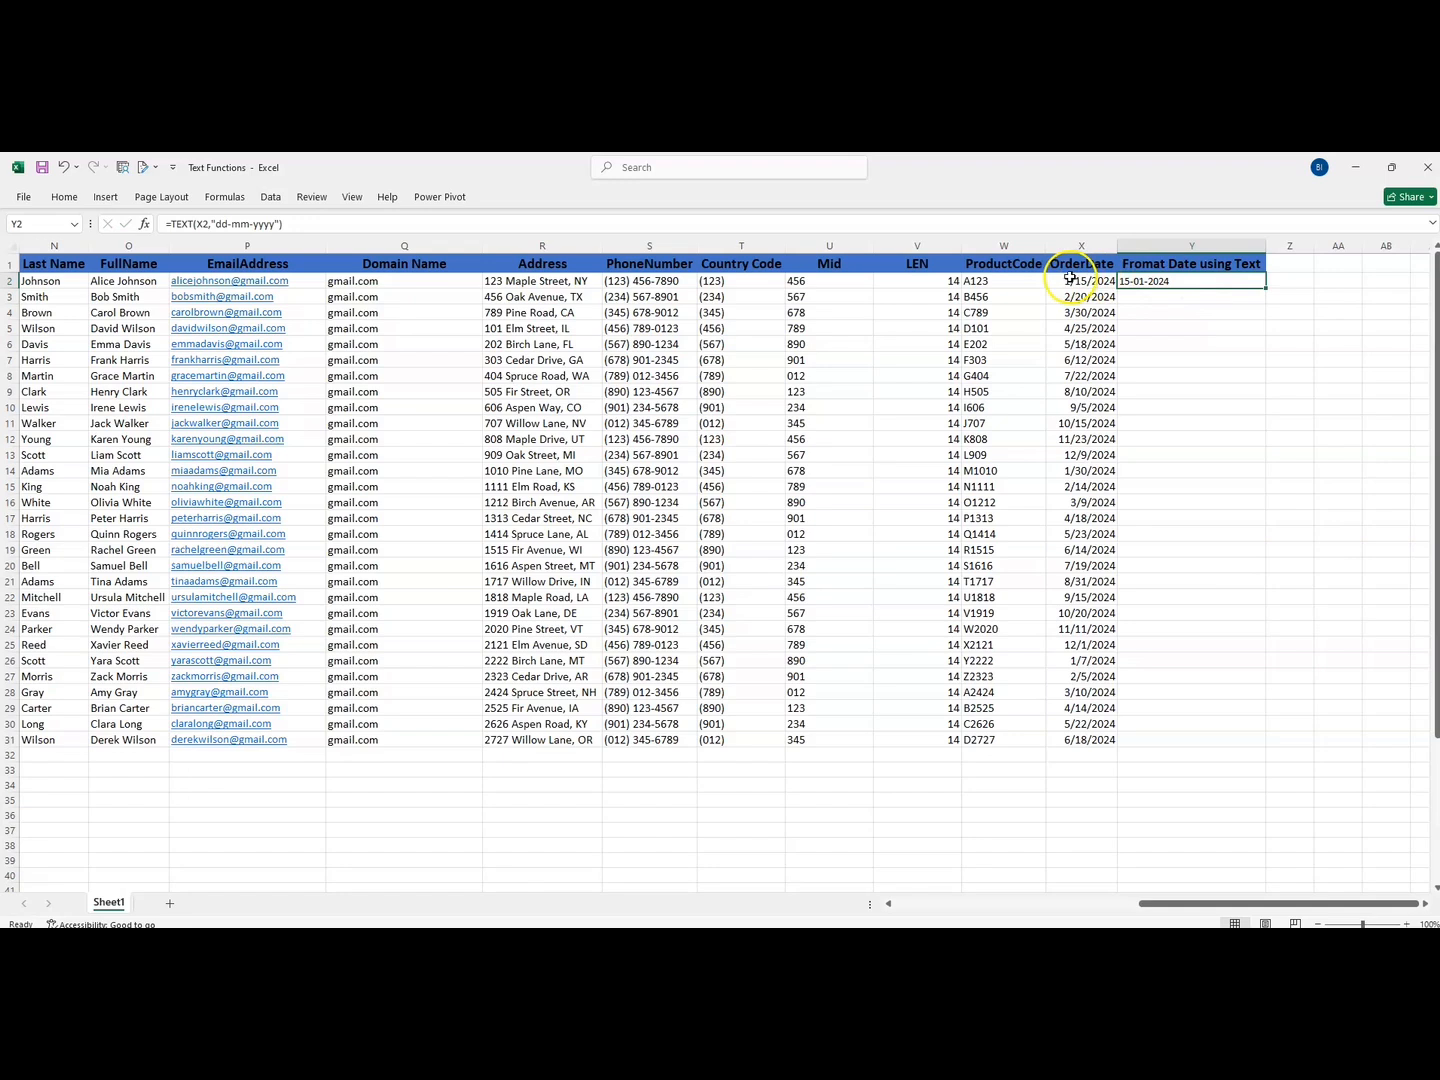
double_click(1265, 287)
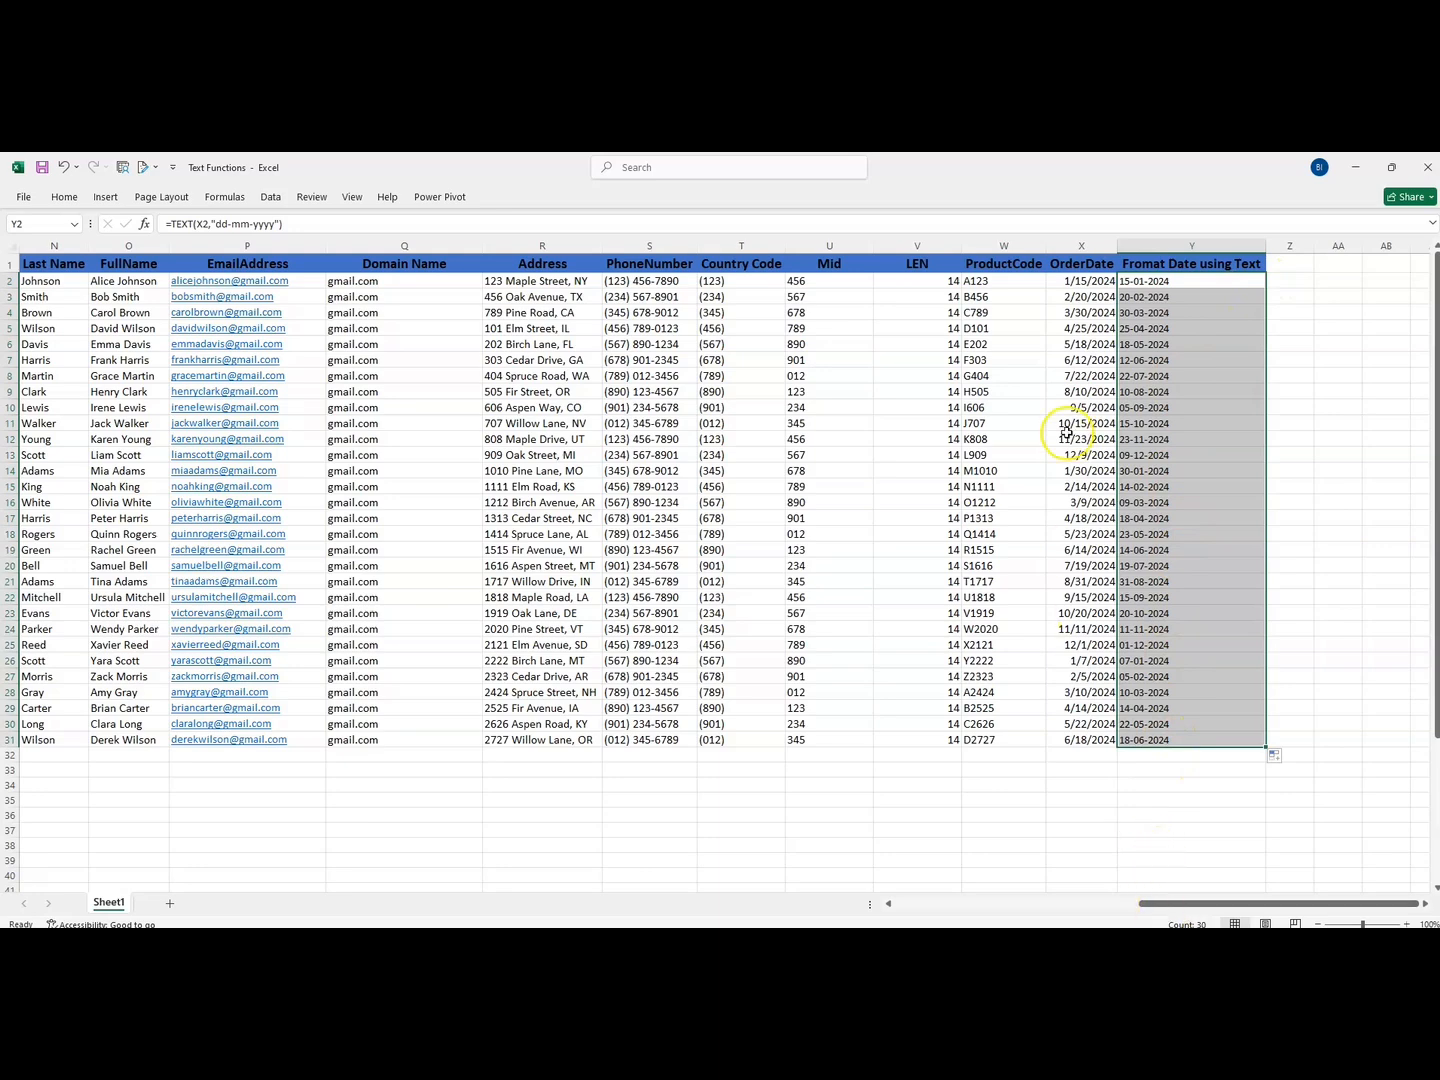
left_click(1152, 282)
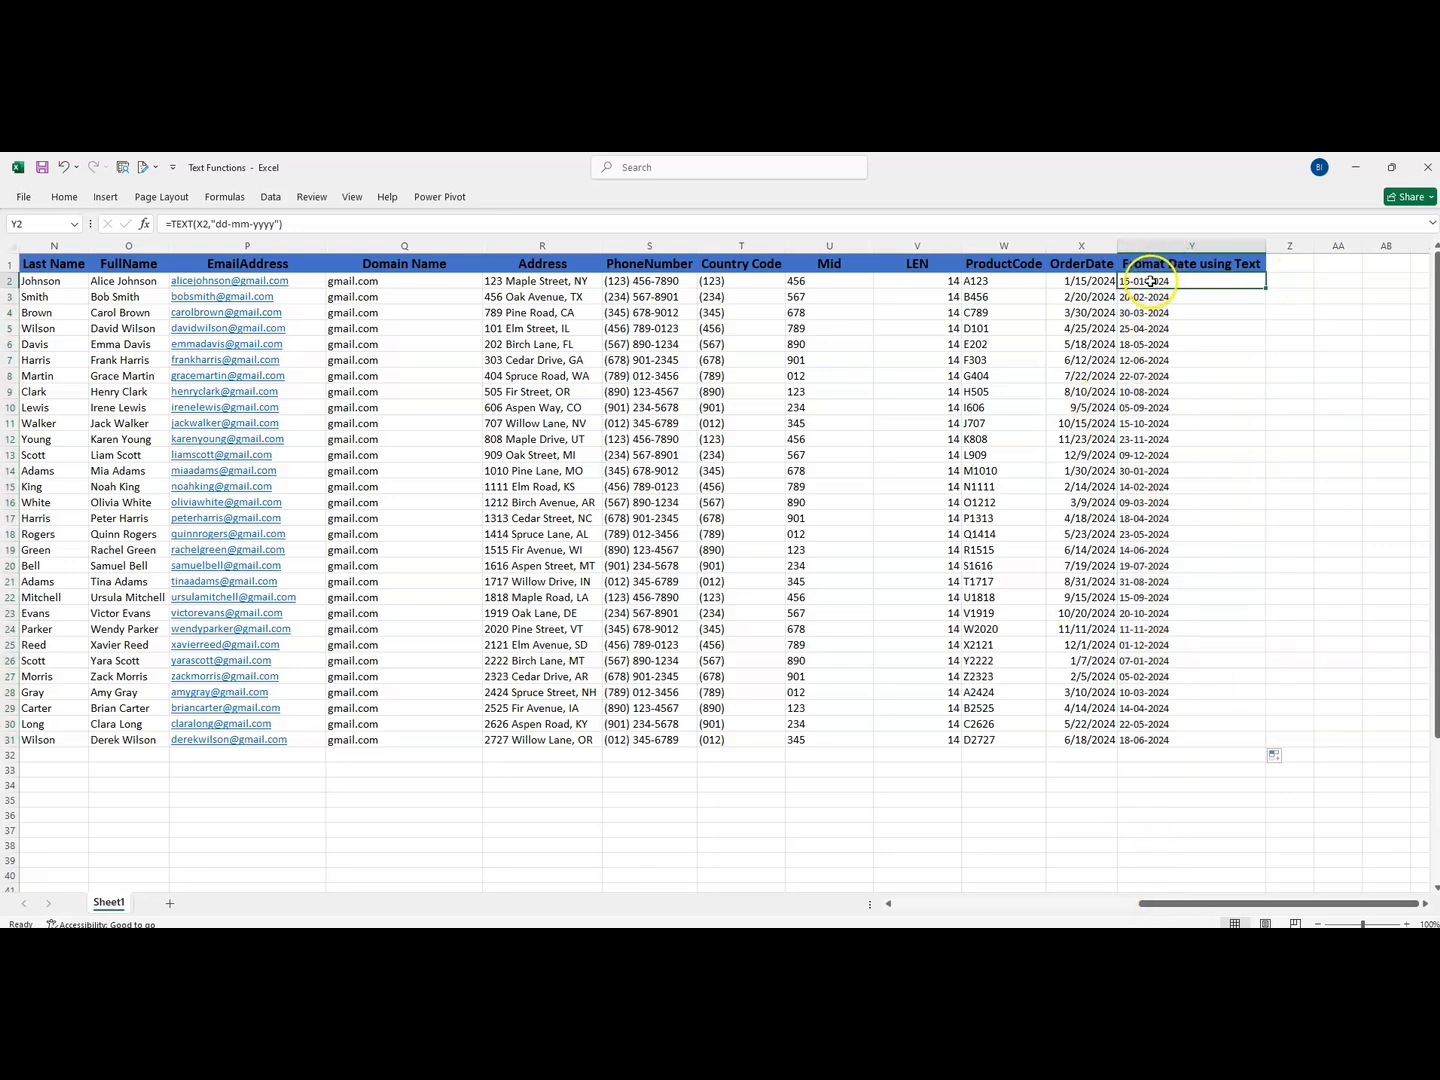
left_click_drag(1150, 283, 1165, 752)
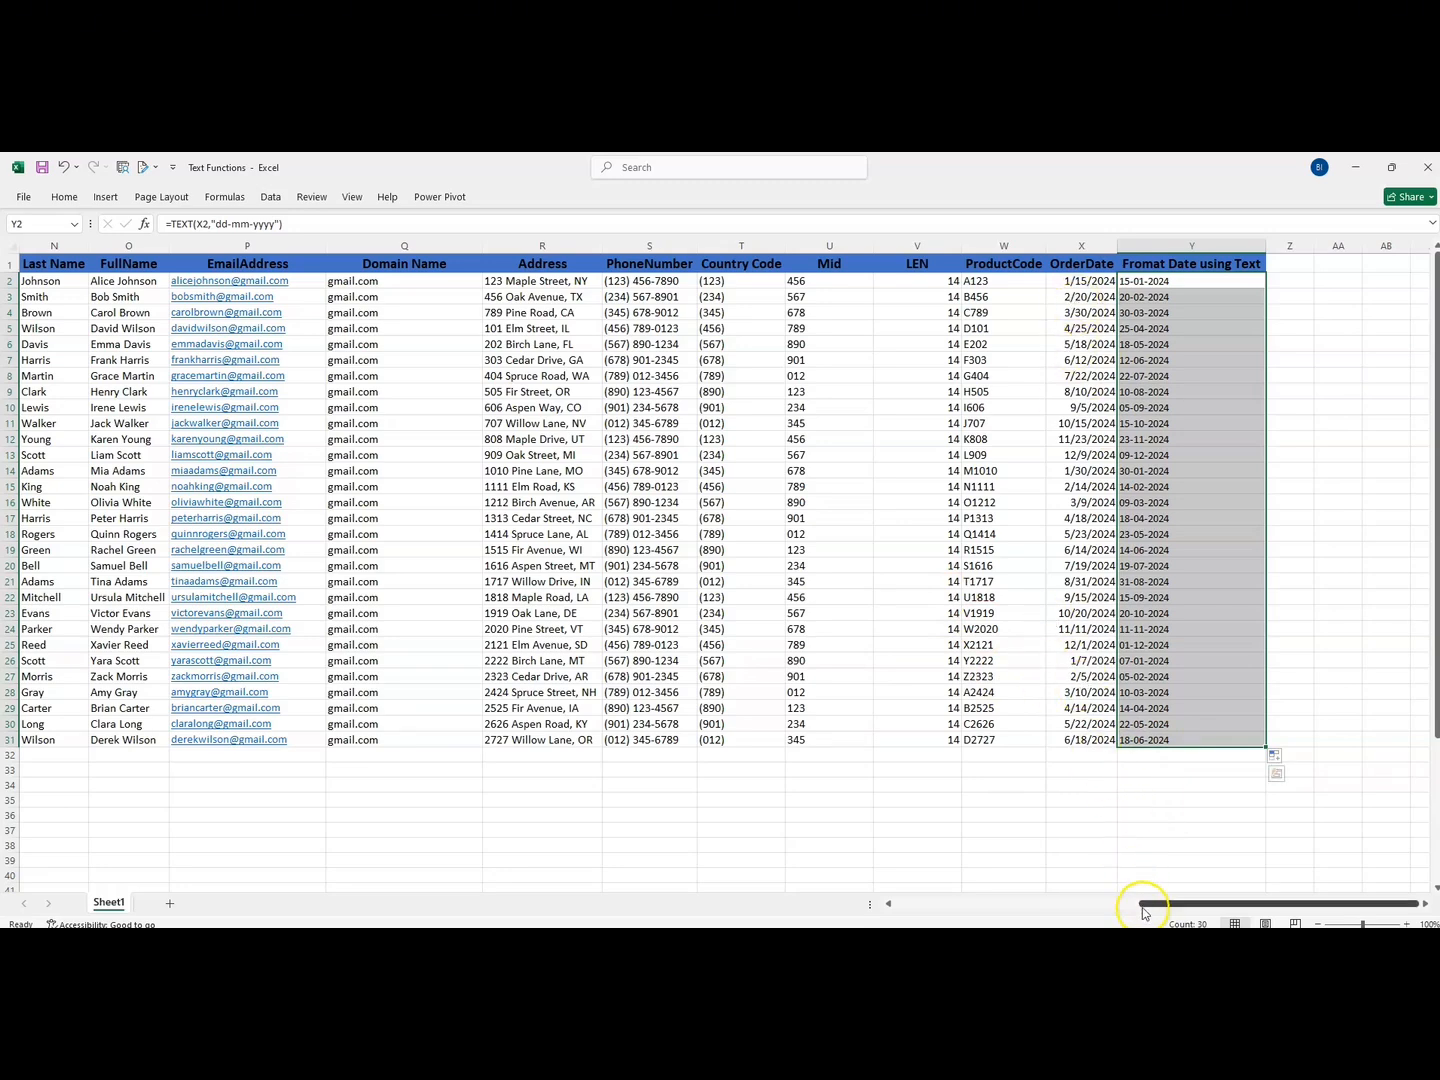
left_click_drag(1152, 910, 880, 906)
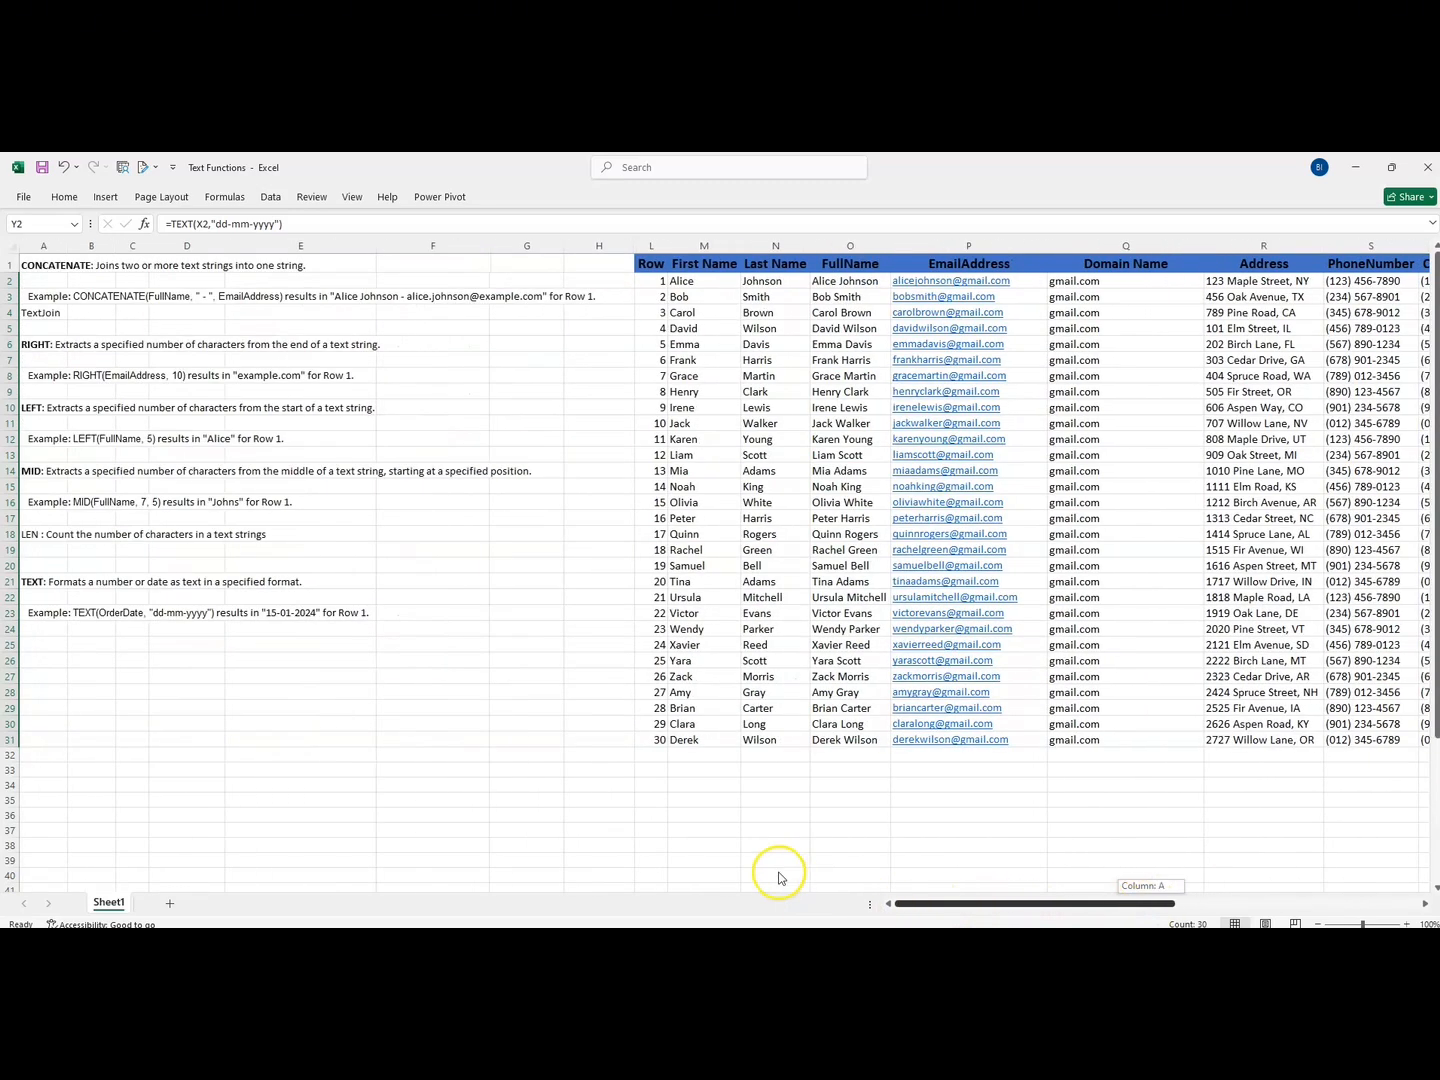